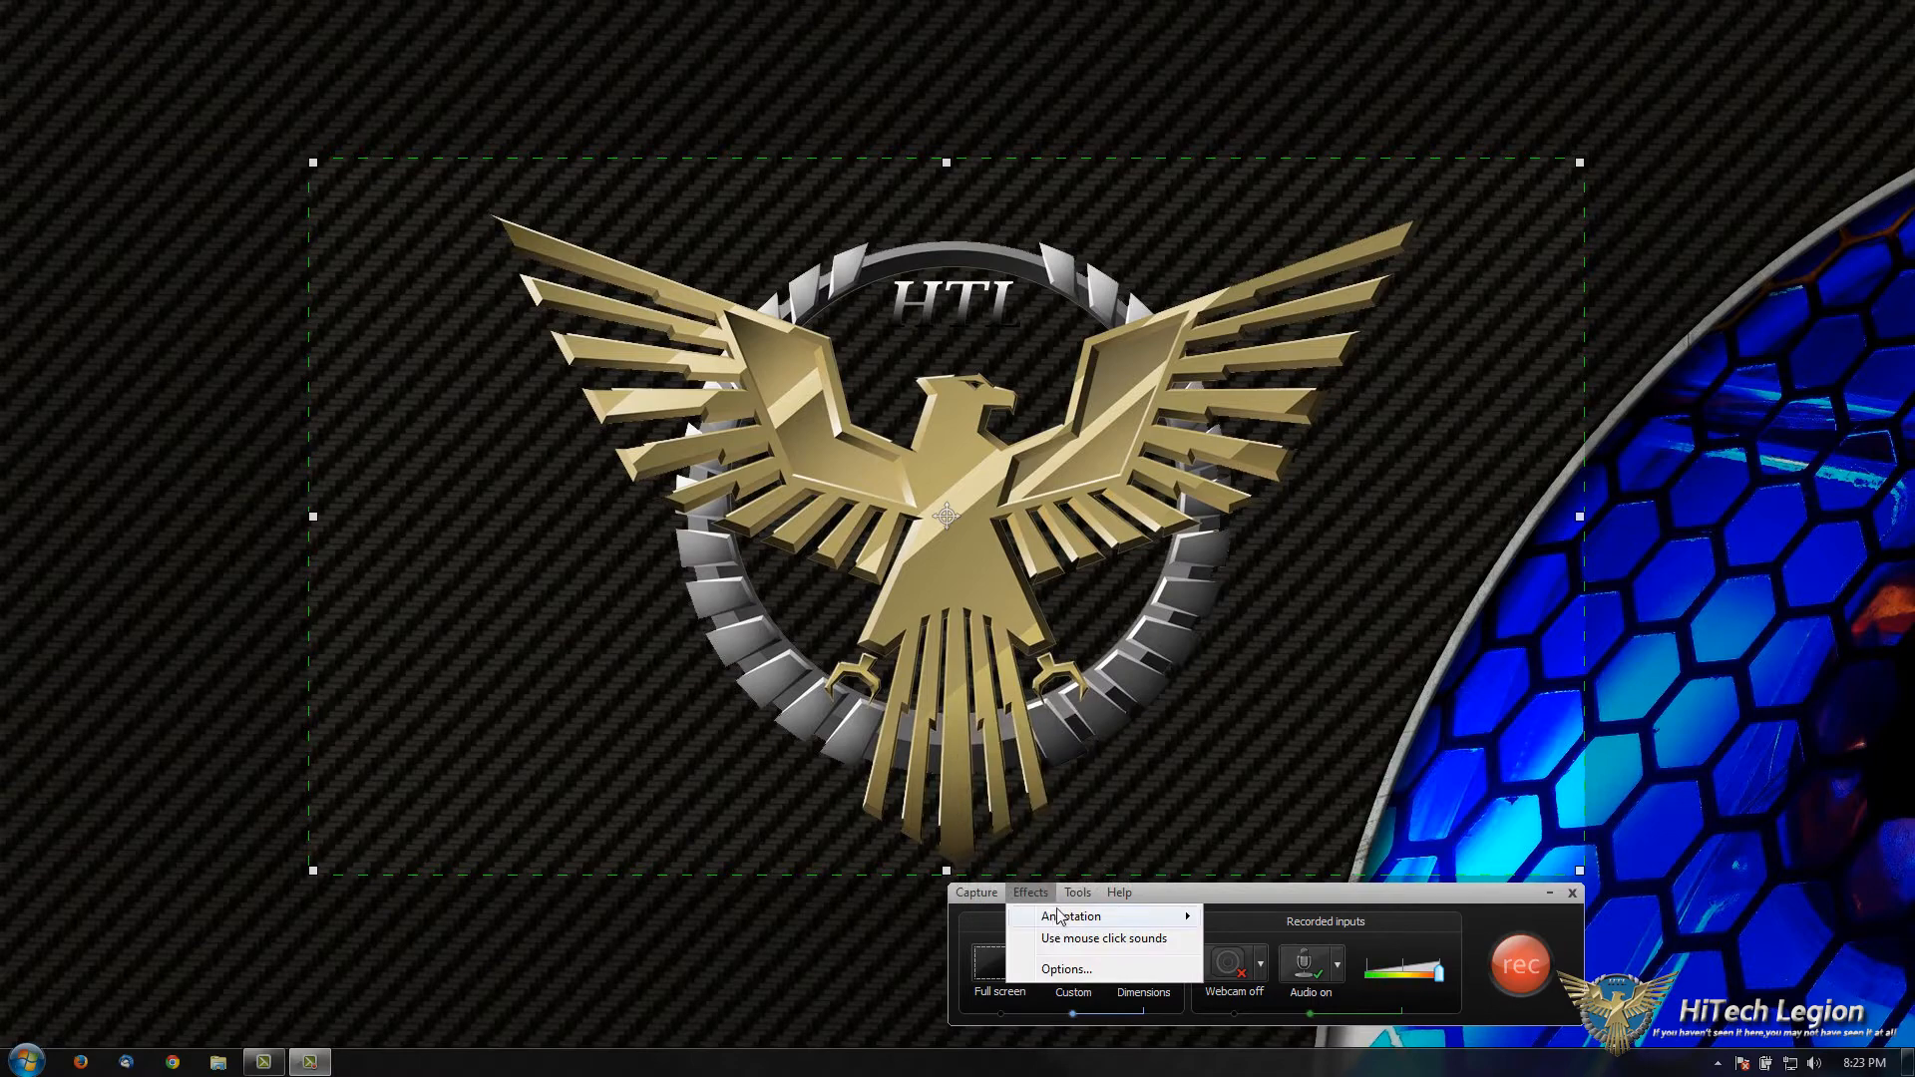
pyautogui.click(1033, 893)
pyautogui.click(1069, 895)
pyautogui.click(1185, 900)
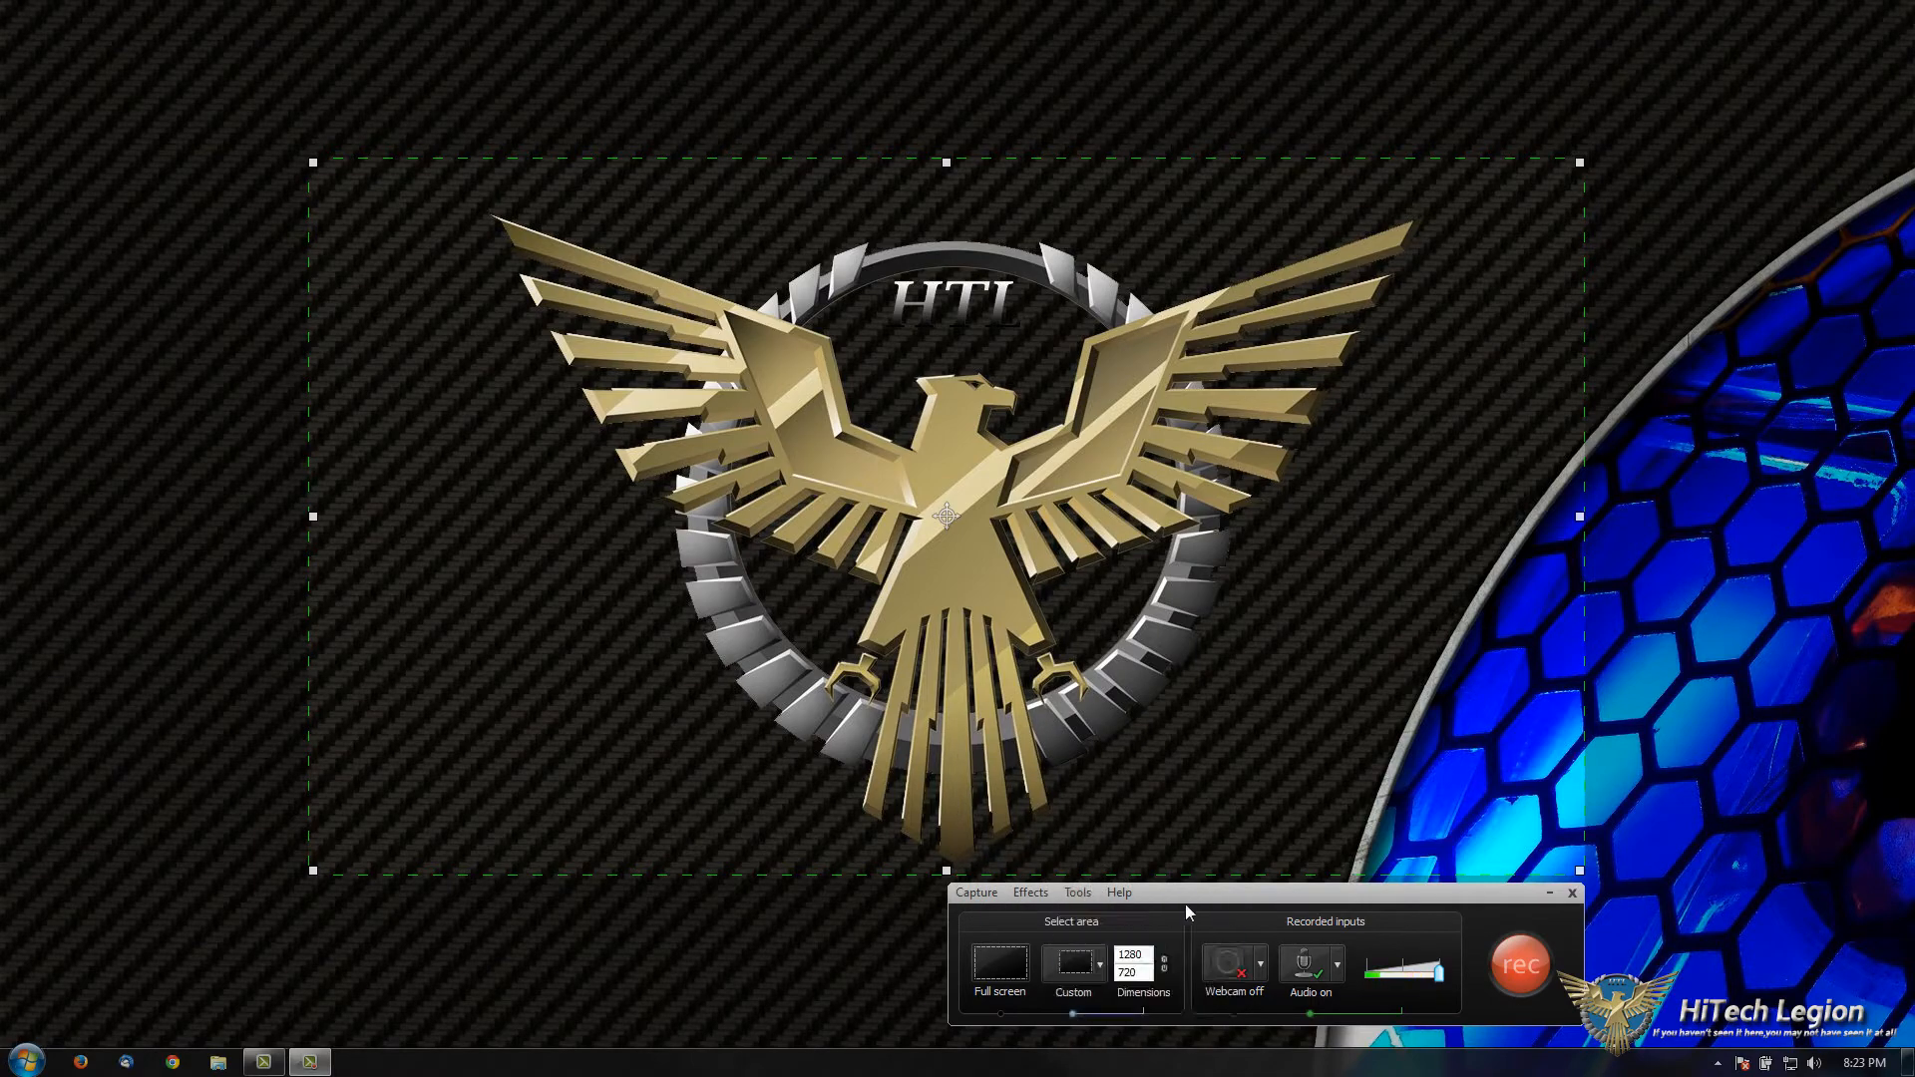
# Set a custom recording area 1280 pixels wide and 720 pixels high.
pyautogui.click(1019, 980)
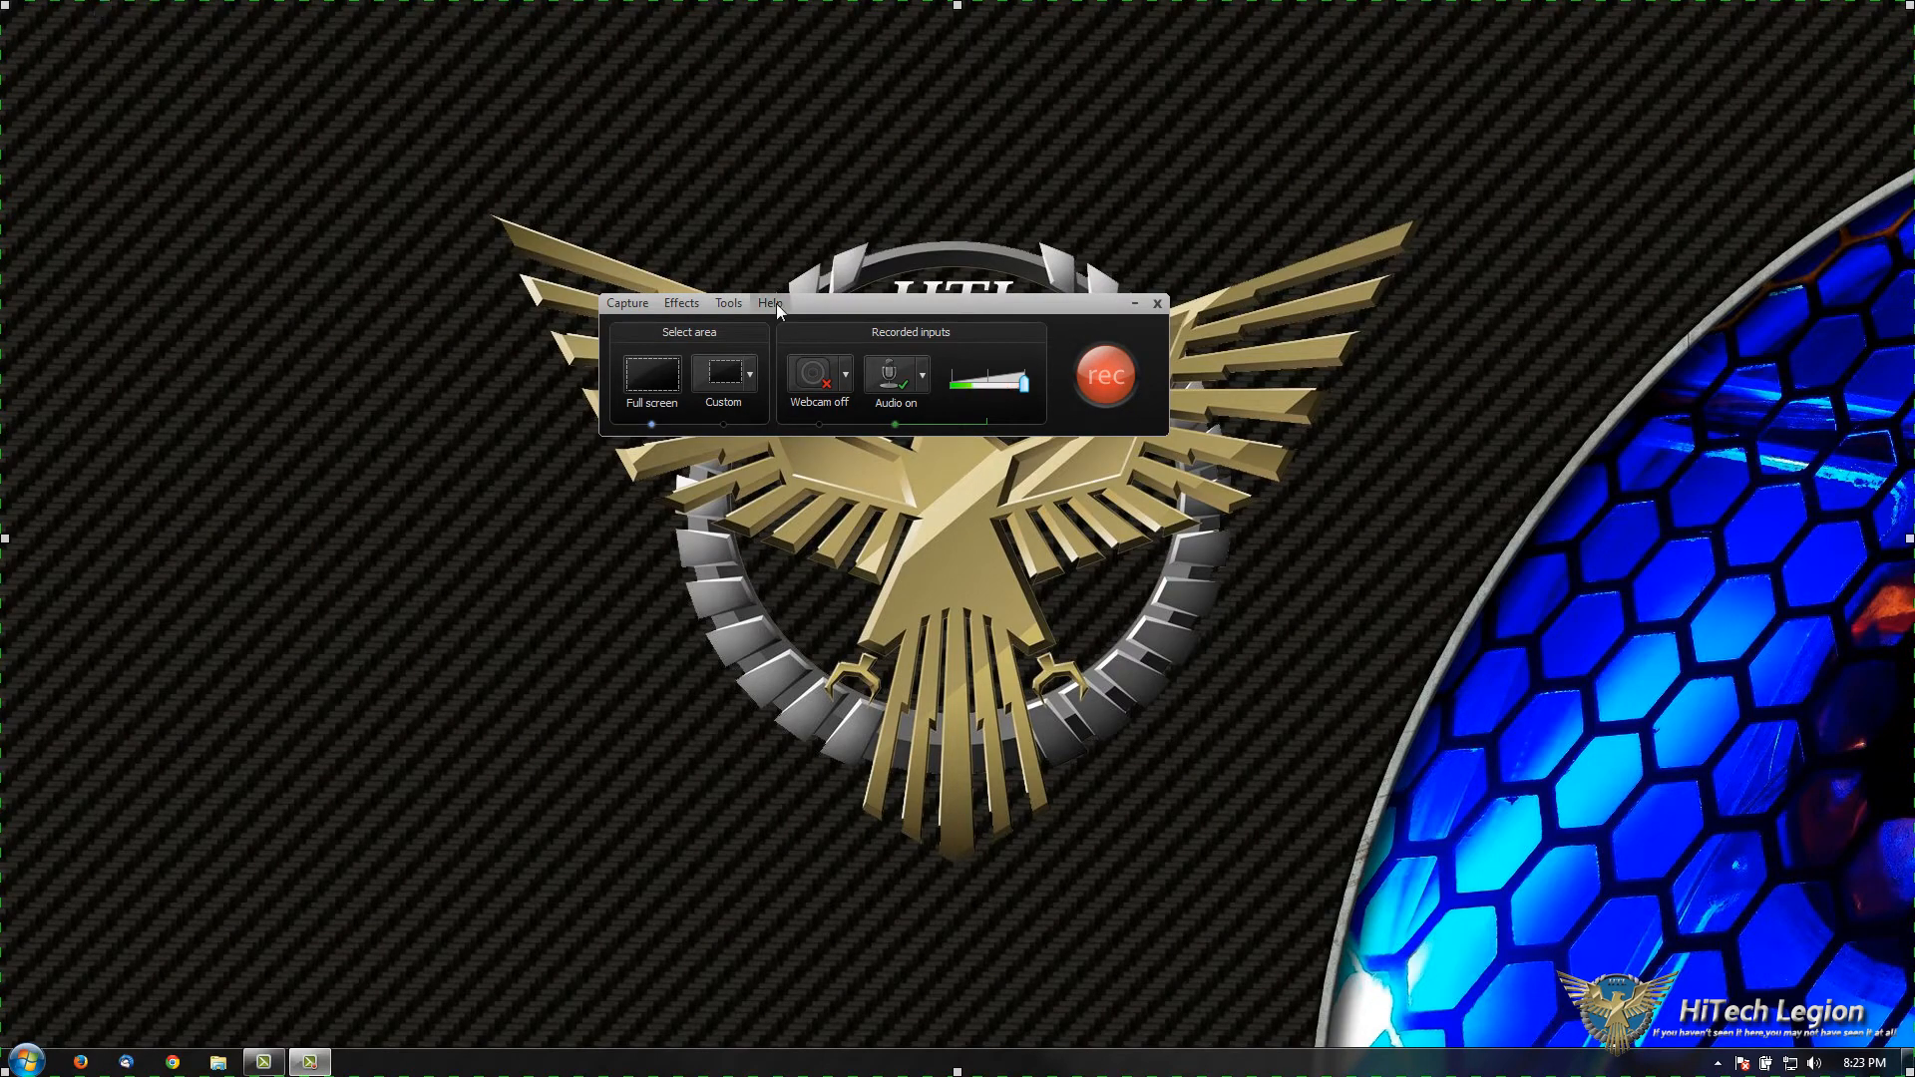
pyautogui.click(732, 384)
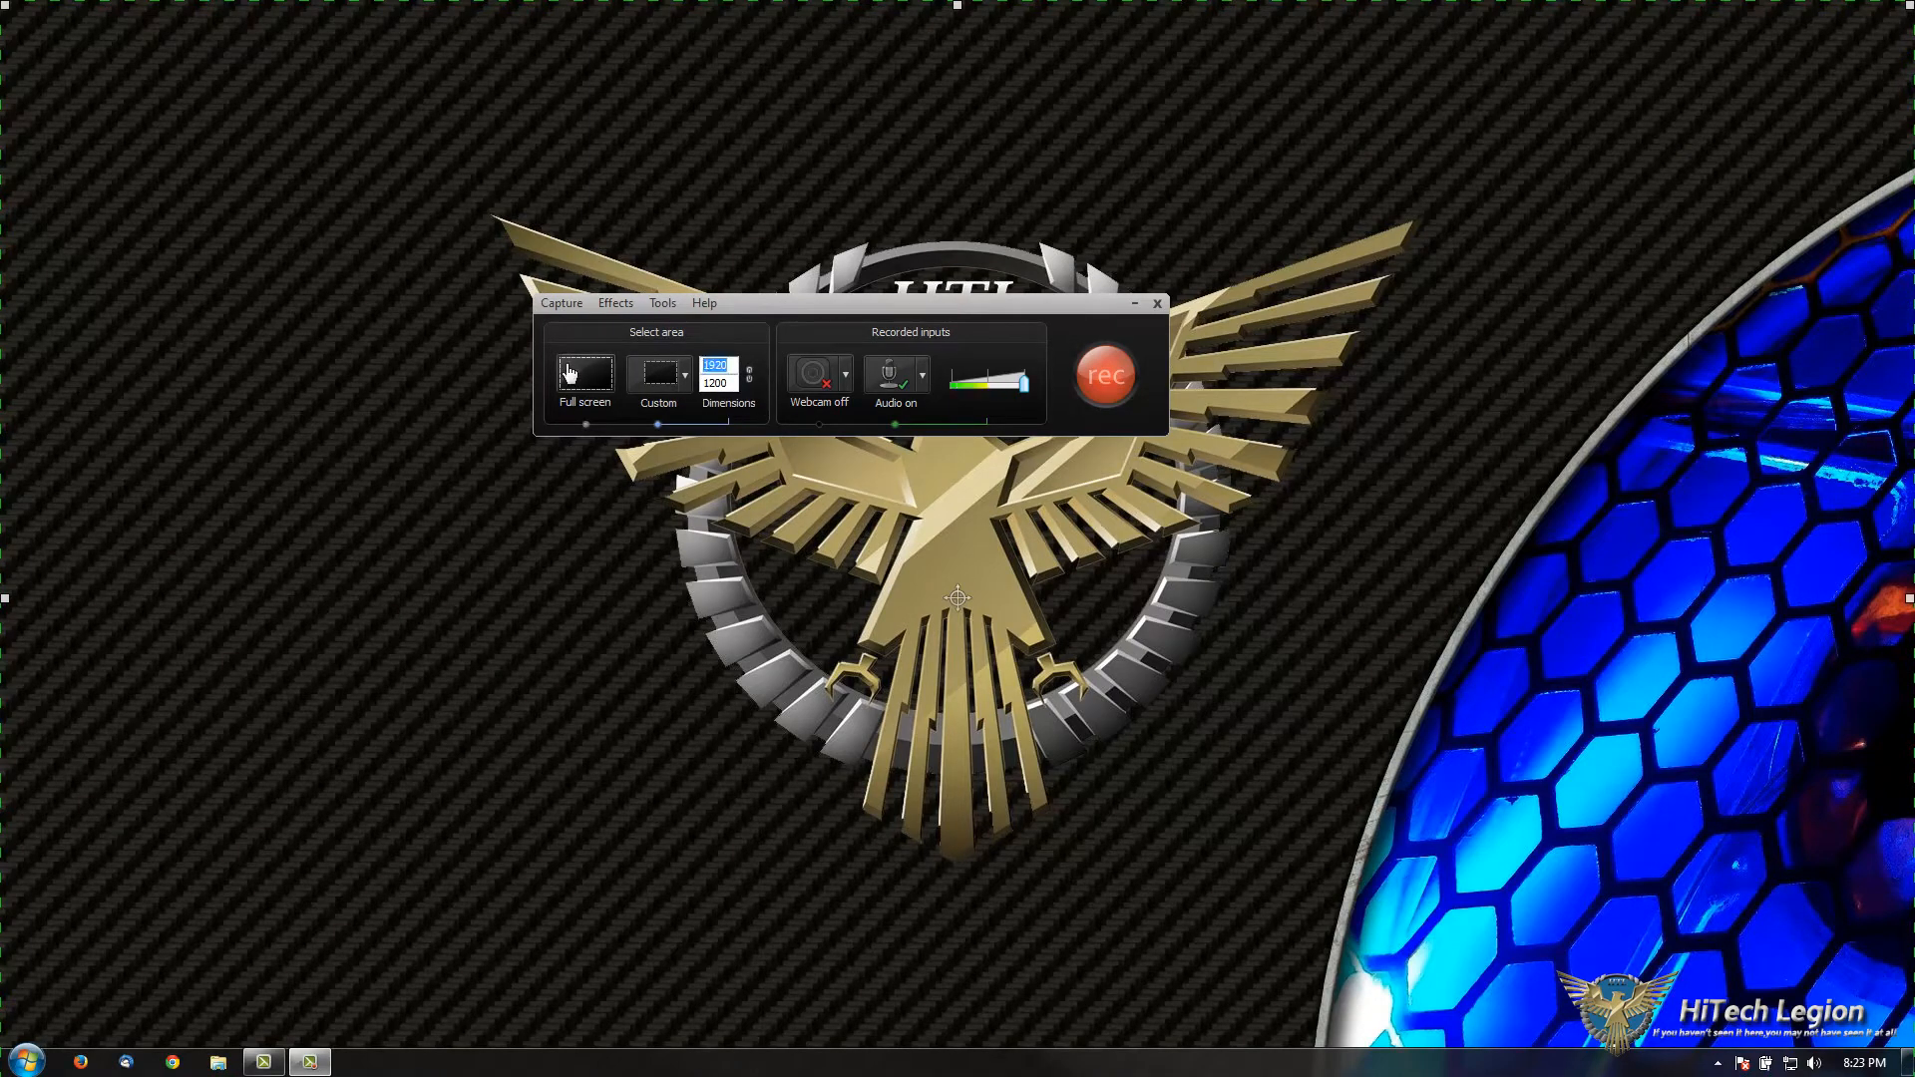
pyautogui.write('18')
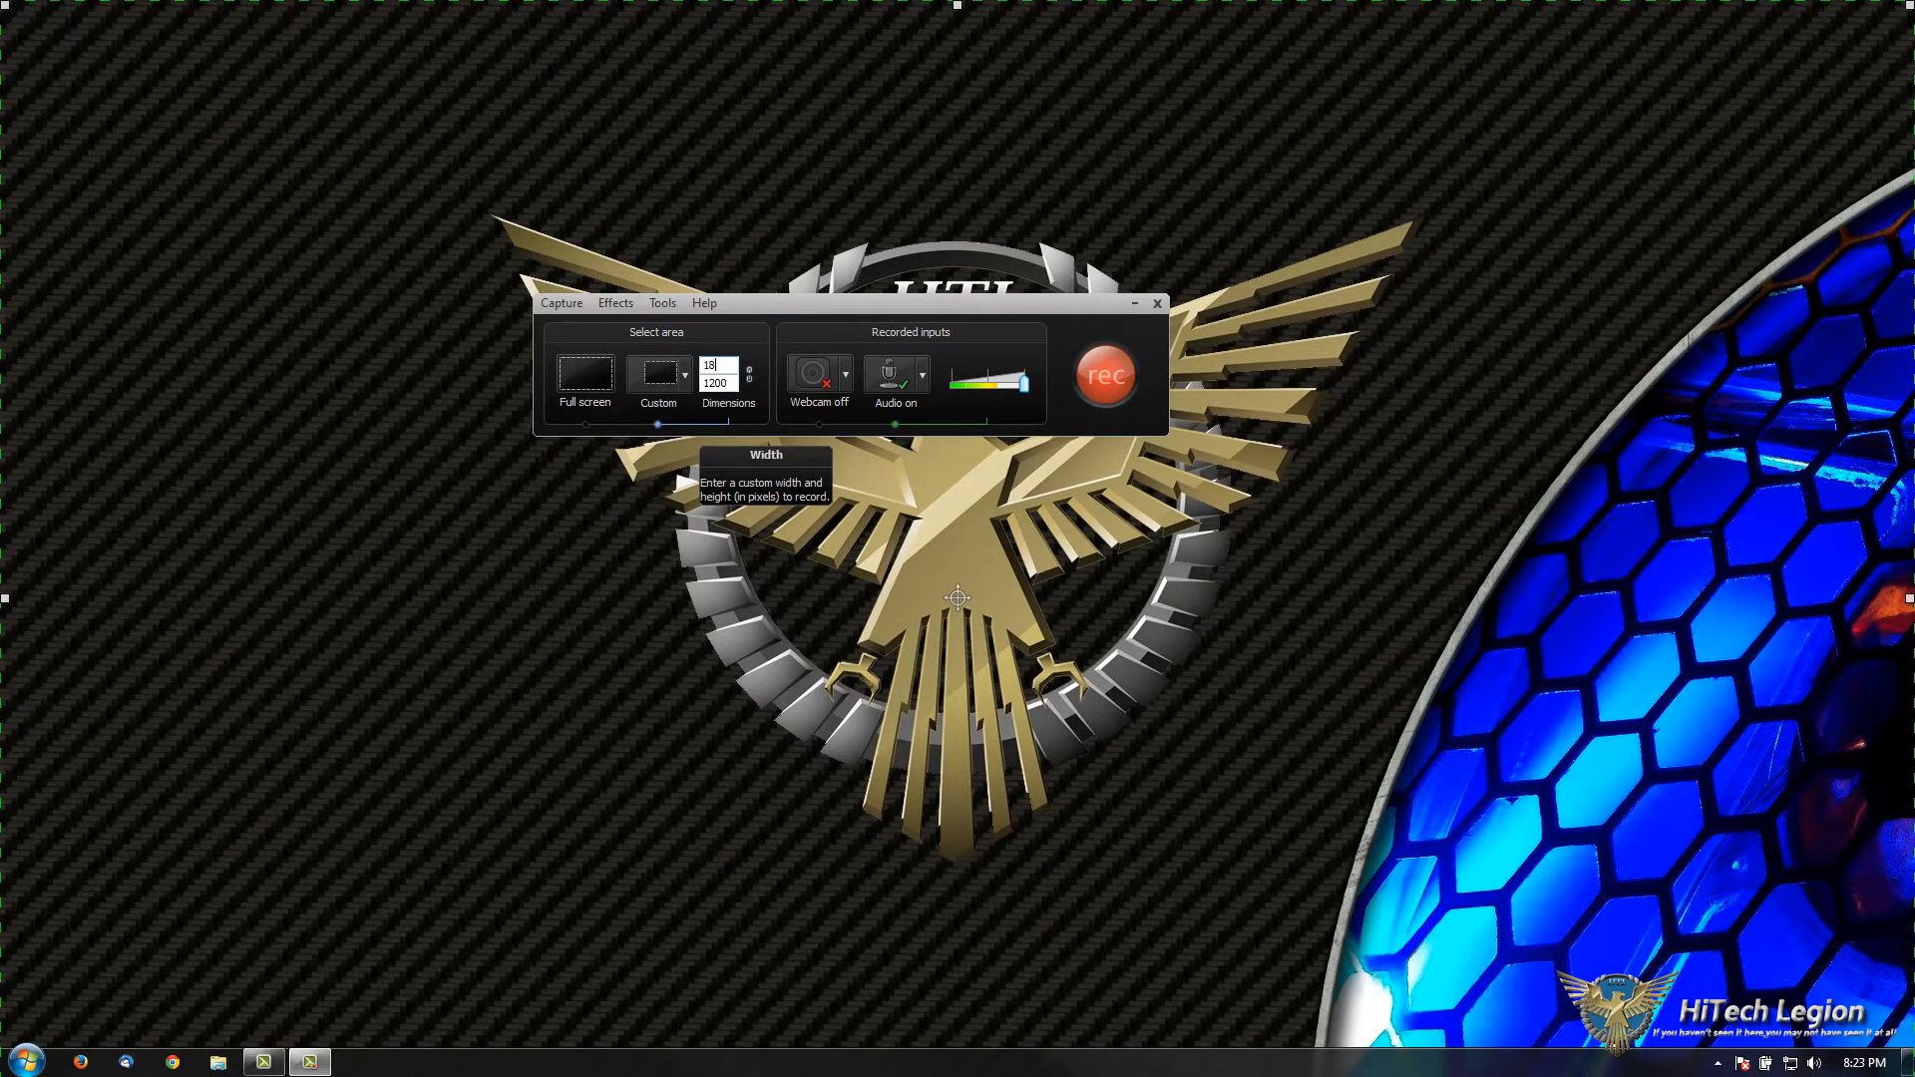
pyautogui.write('280')
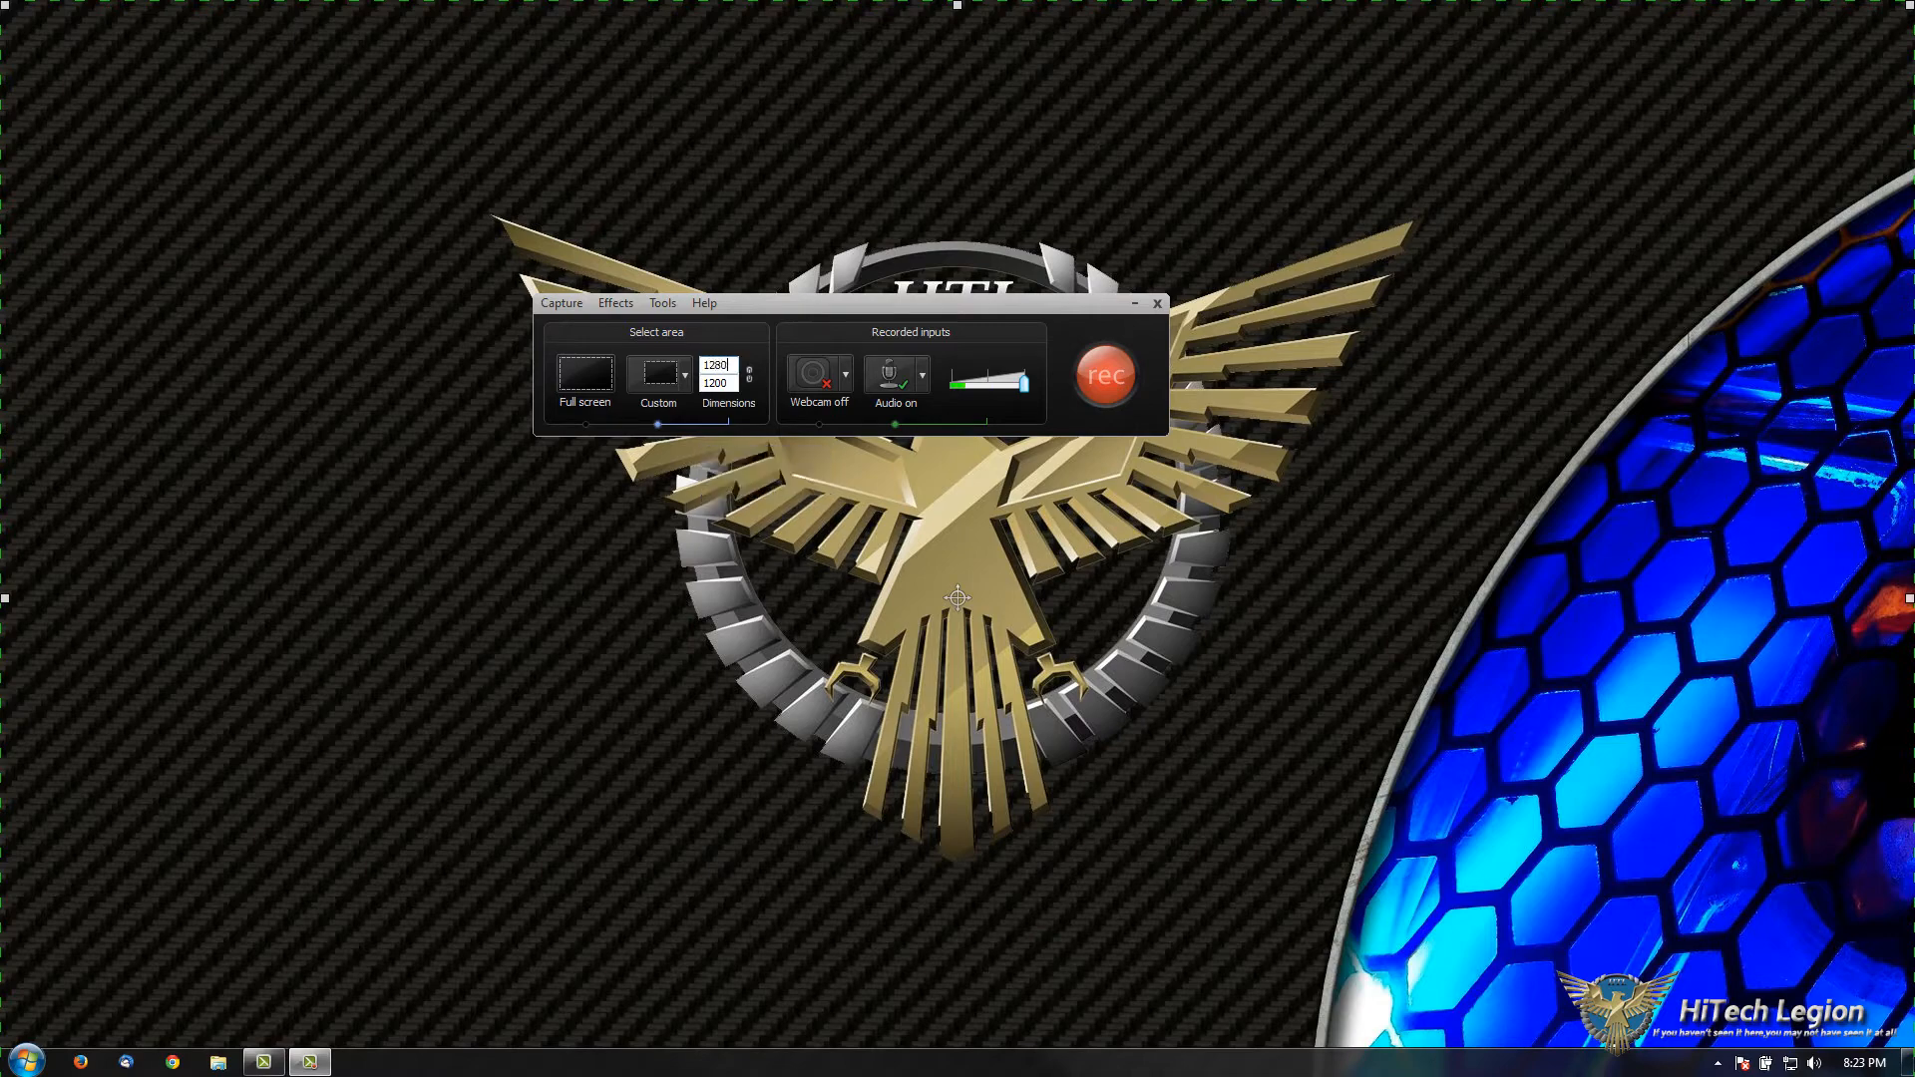
pyautogui.press('Tab')
pyautogui.write('720')
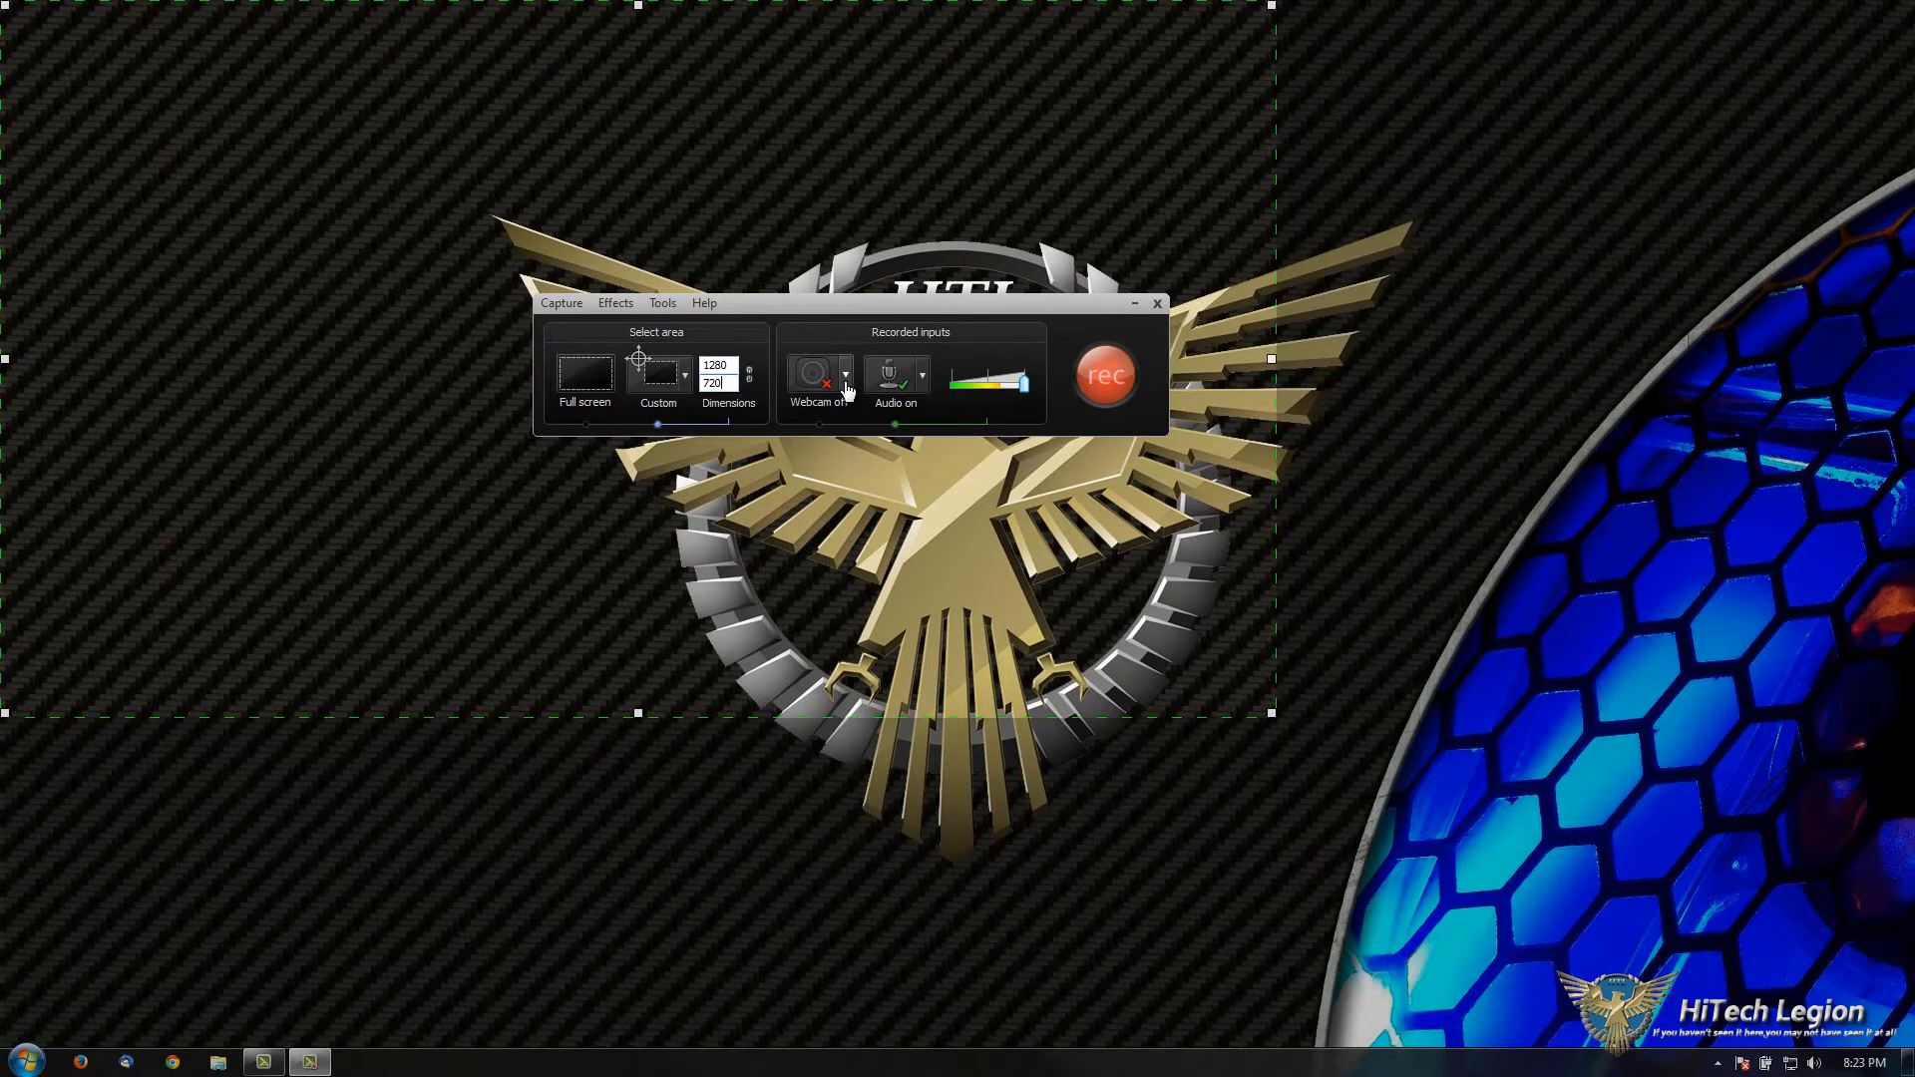
# Preview the webcam feed, switch the webcam back off, and look through the audio source choices.
pyautogui.click(804, 383)
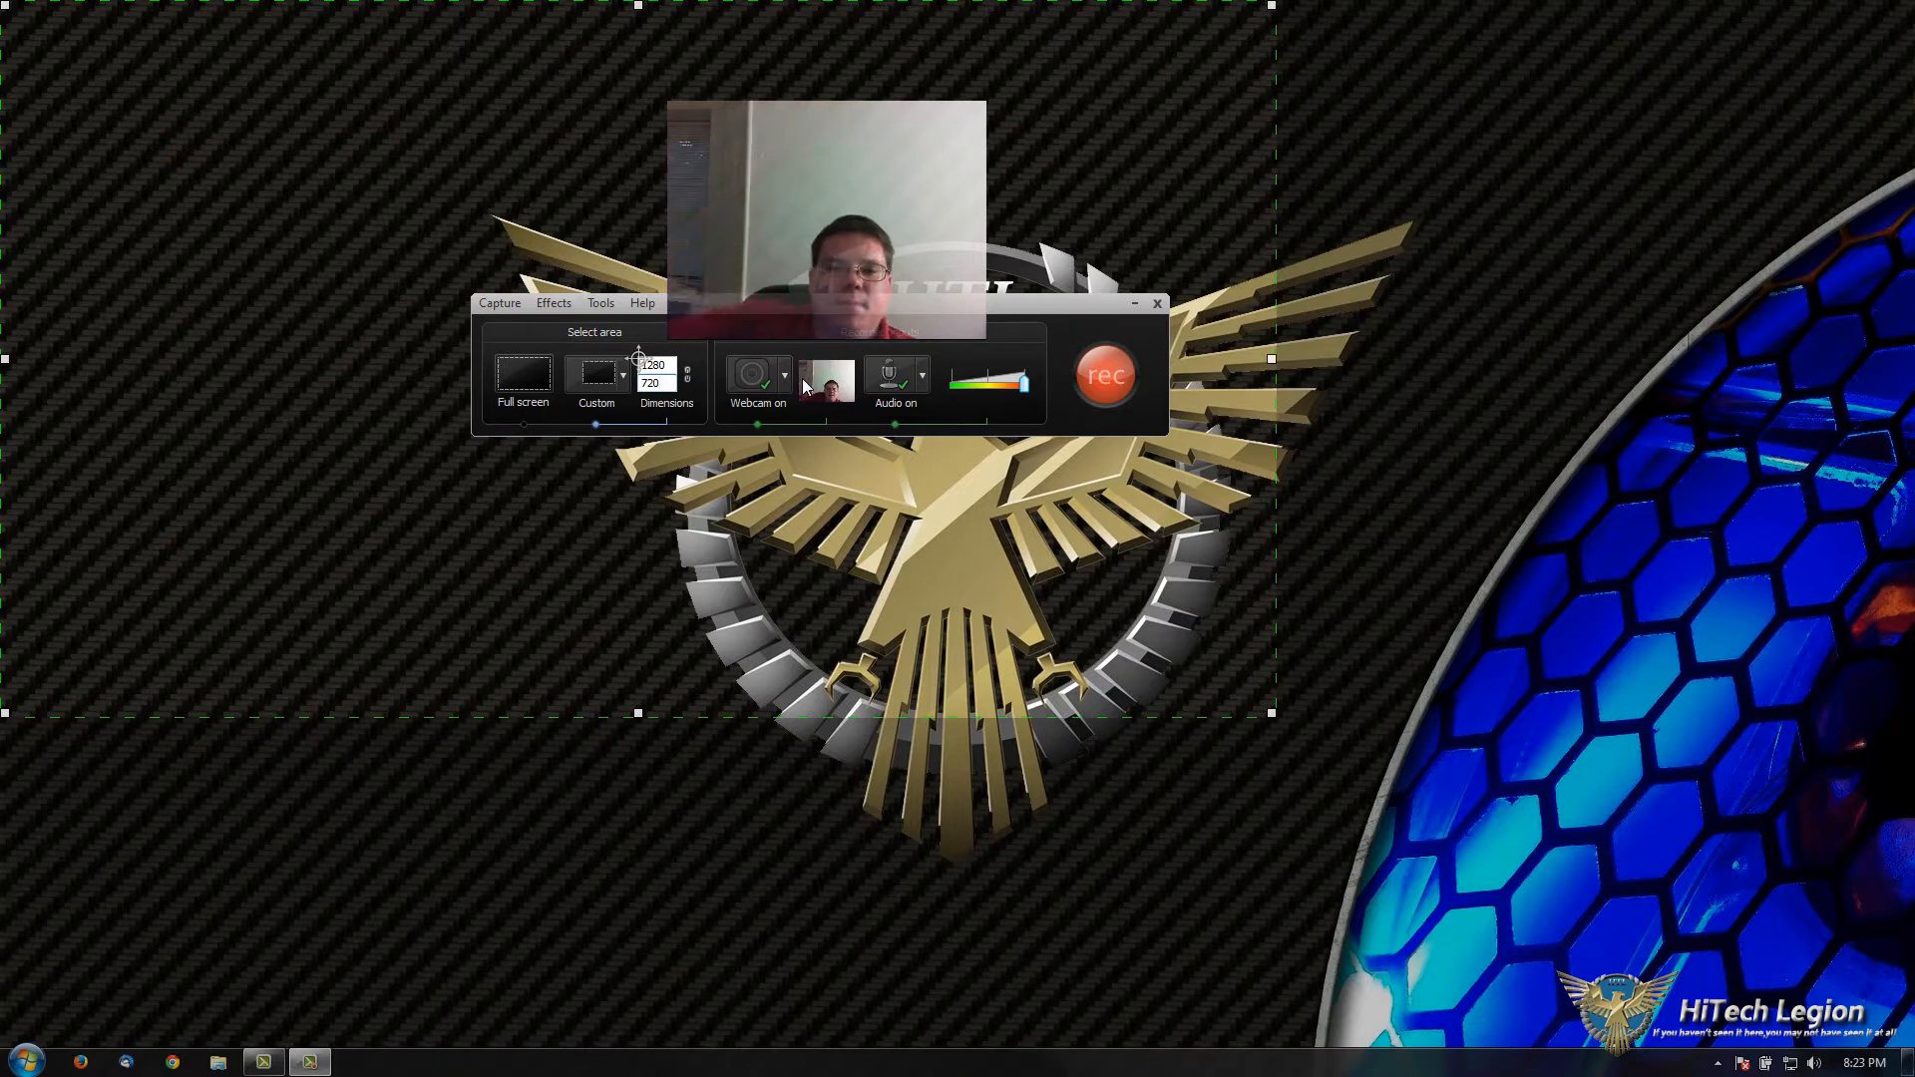
pyautogui.click(767, 375)
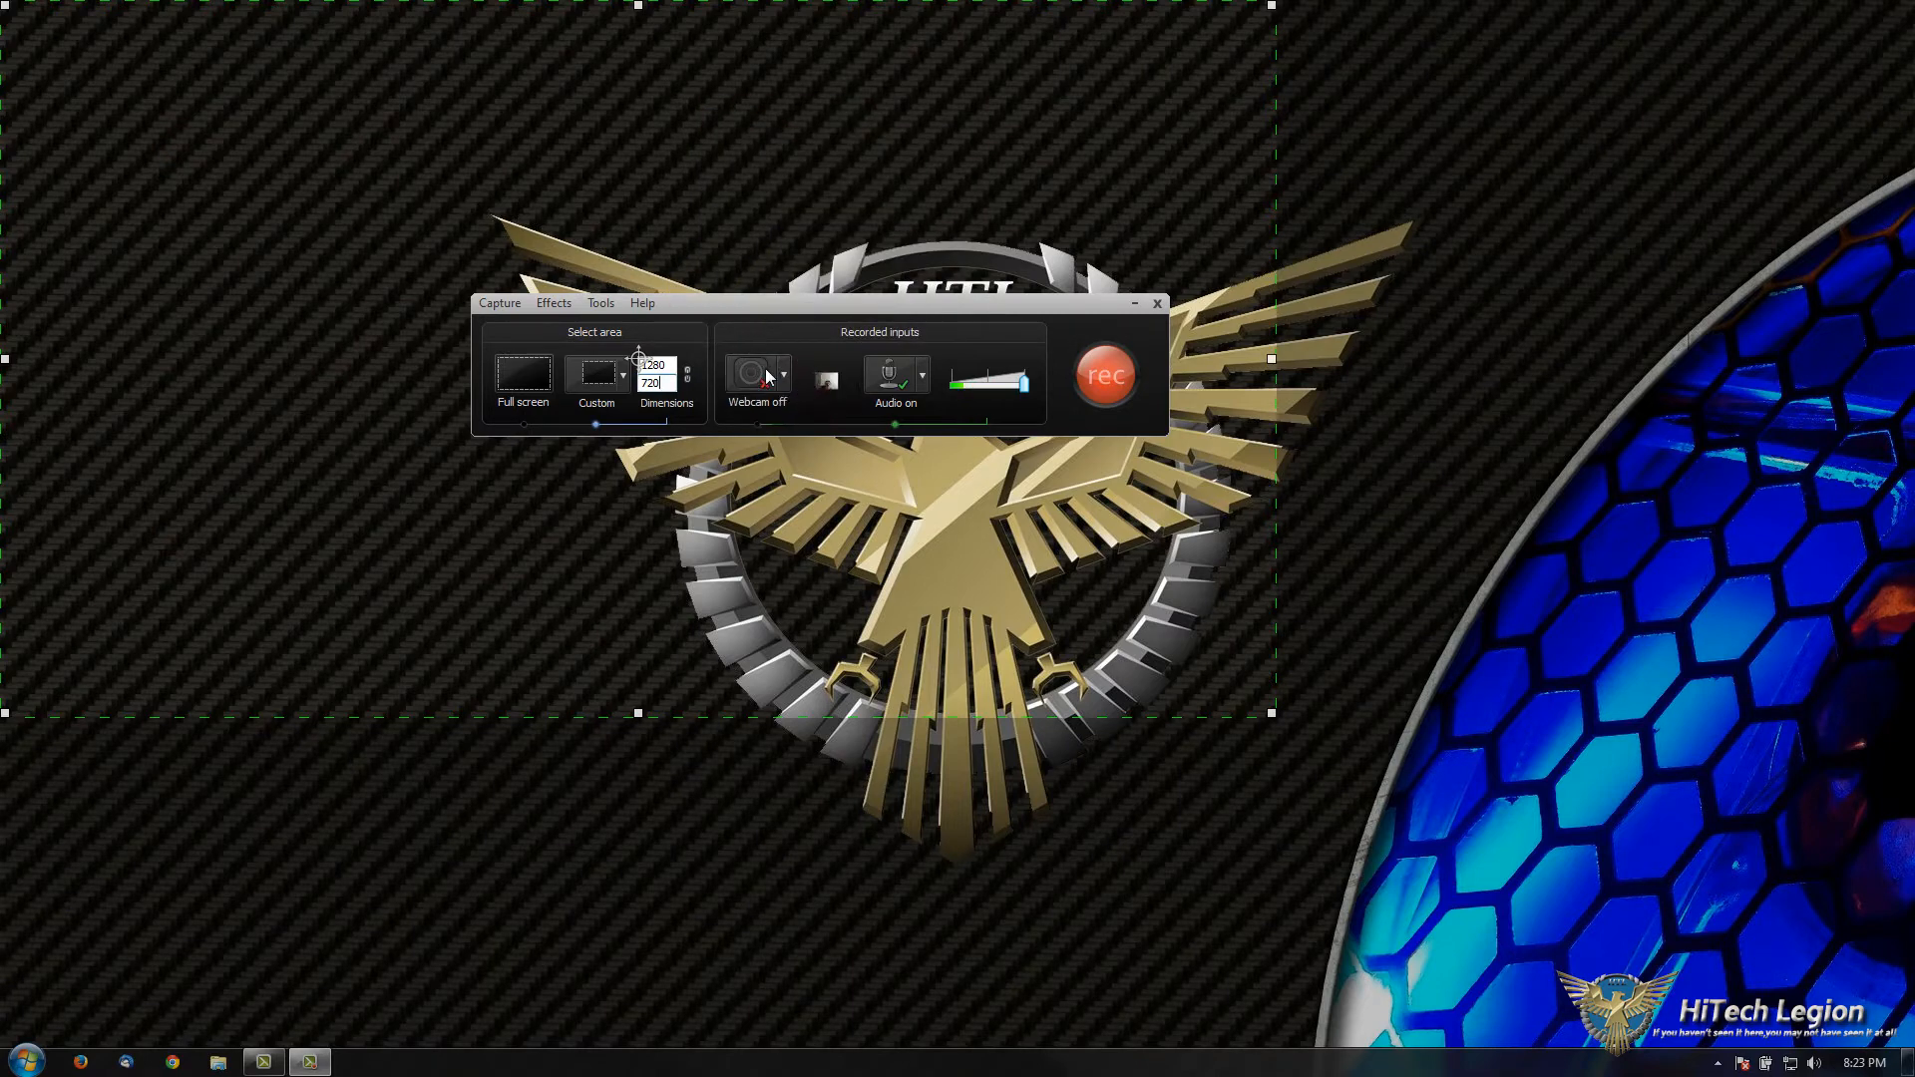
pyautogui.click(921, 375)
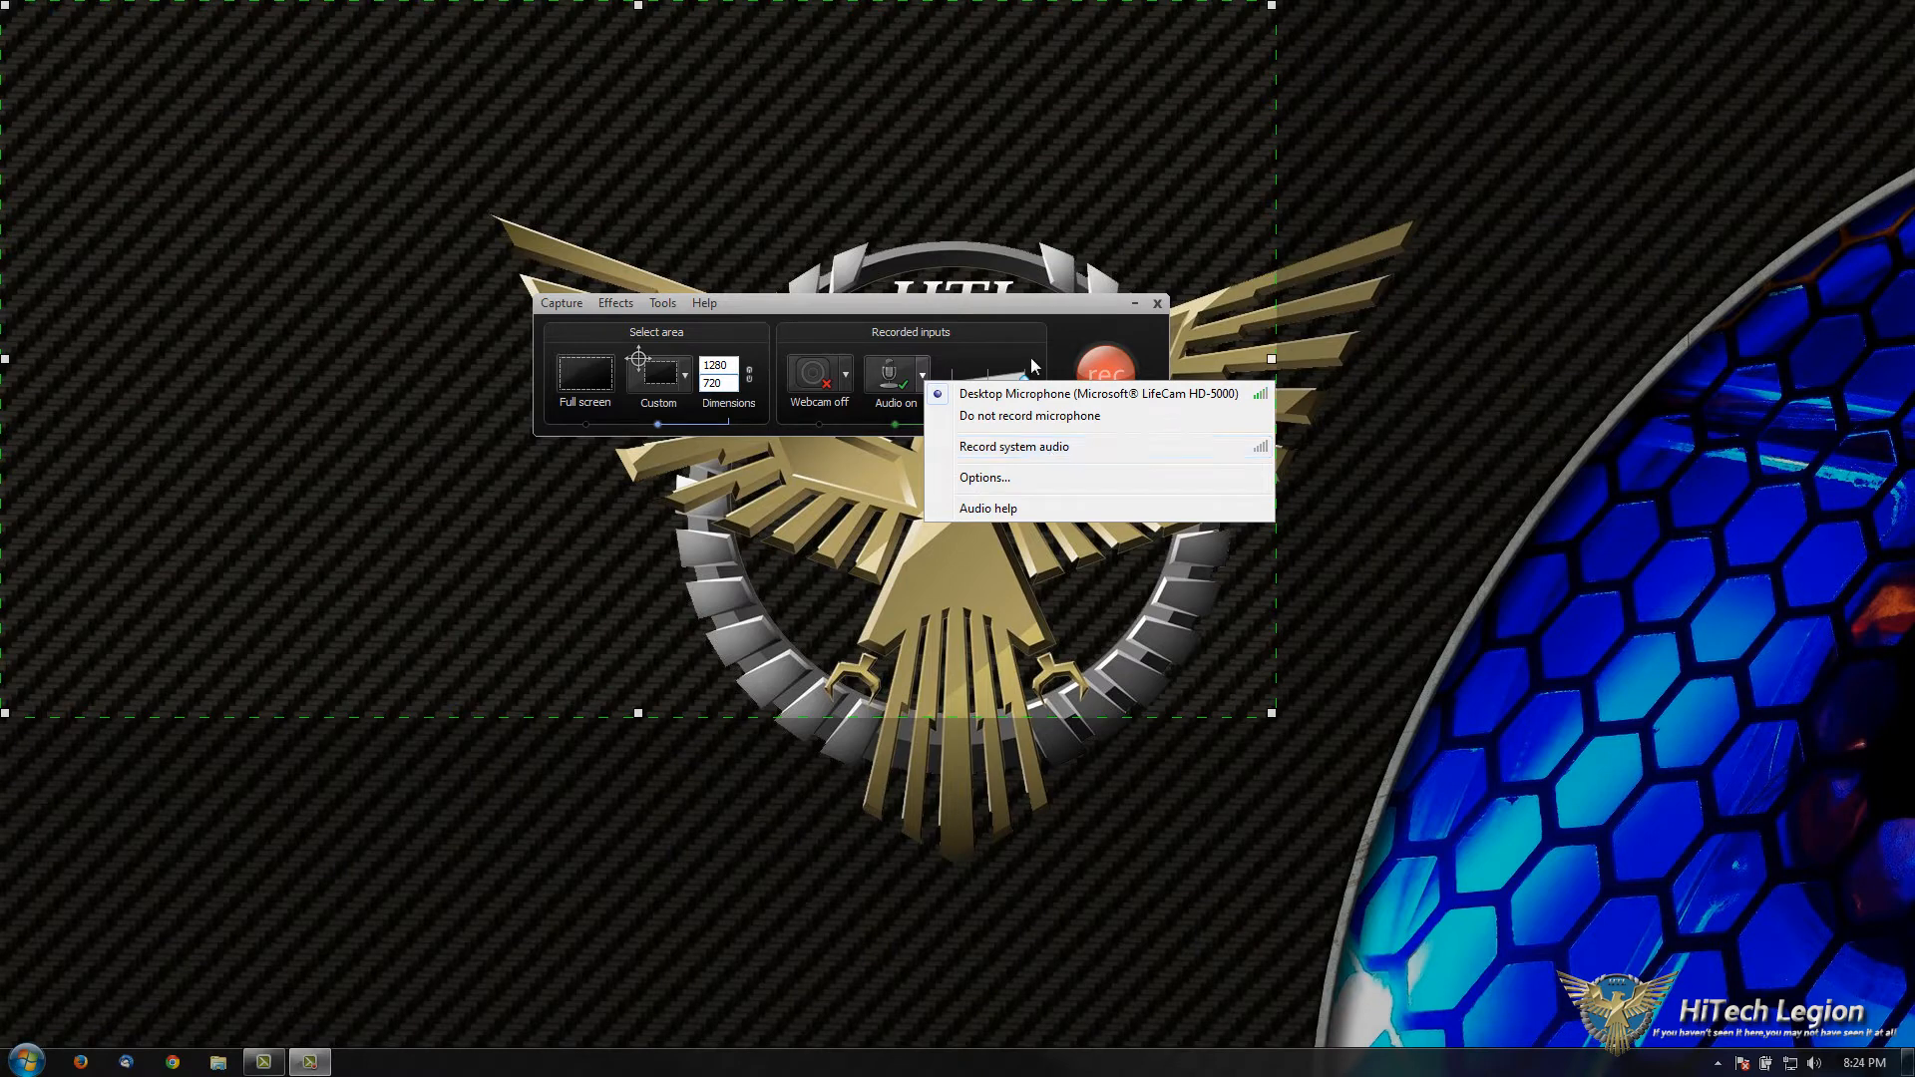
pyautogui.click(944, 309)
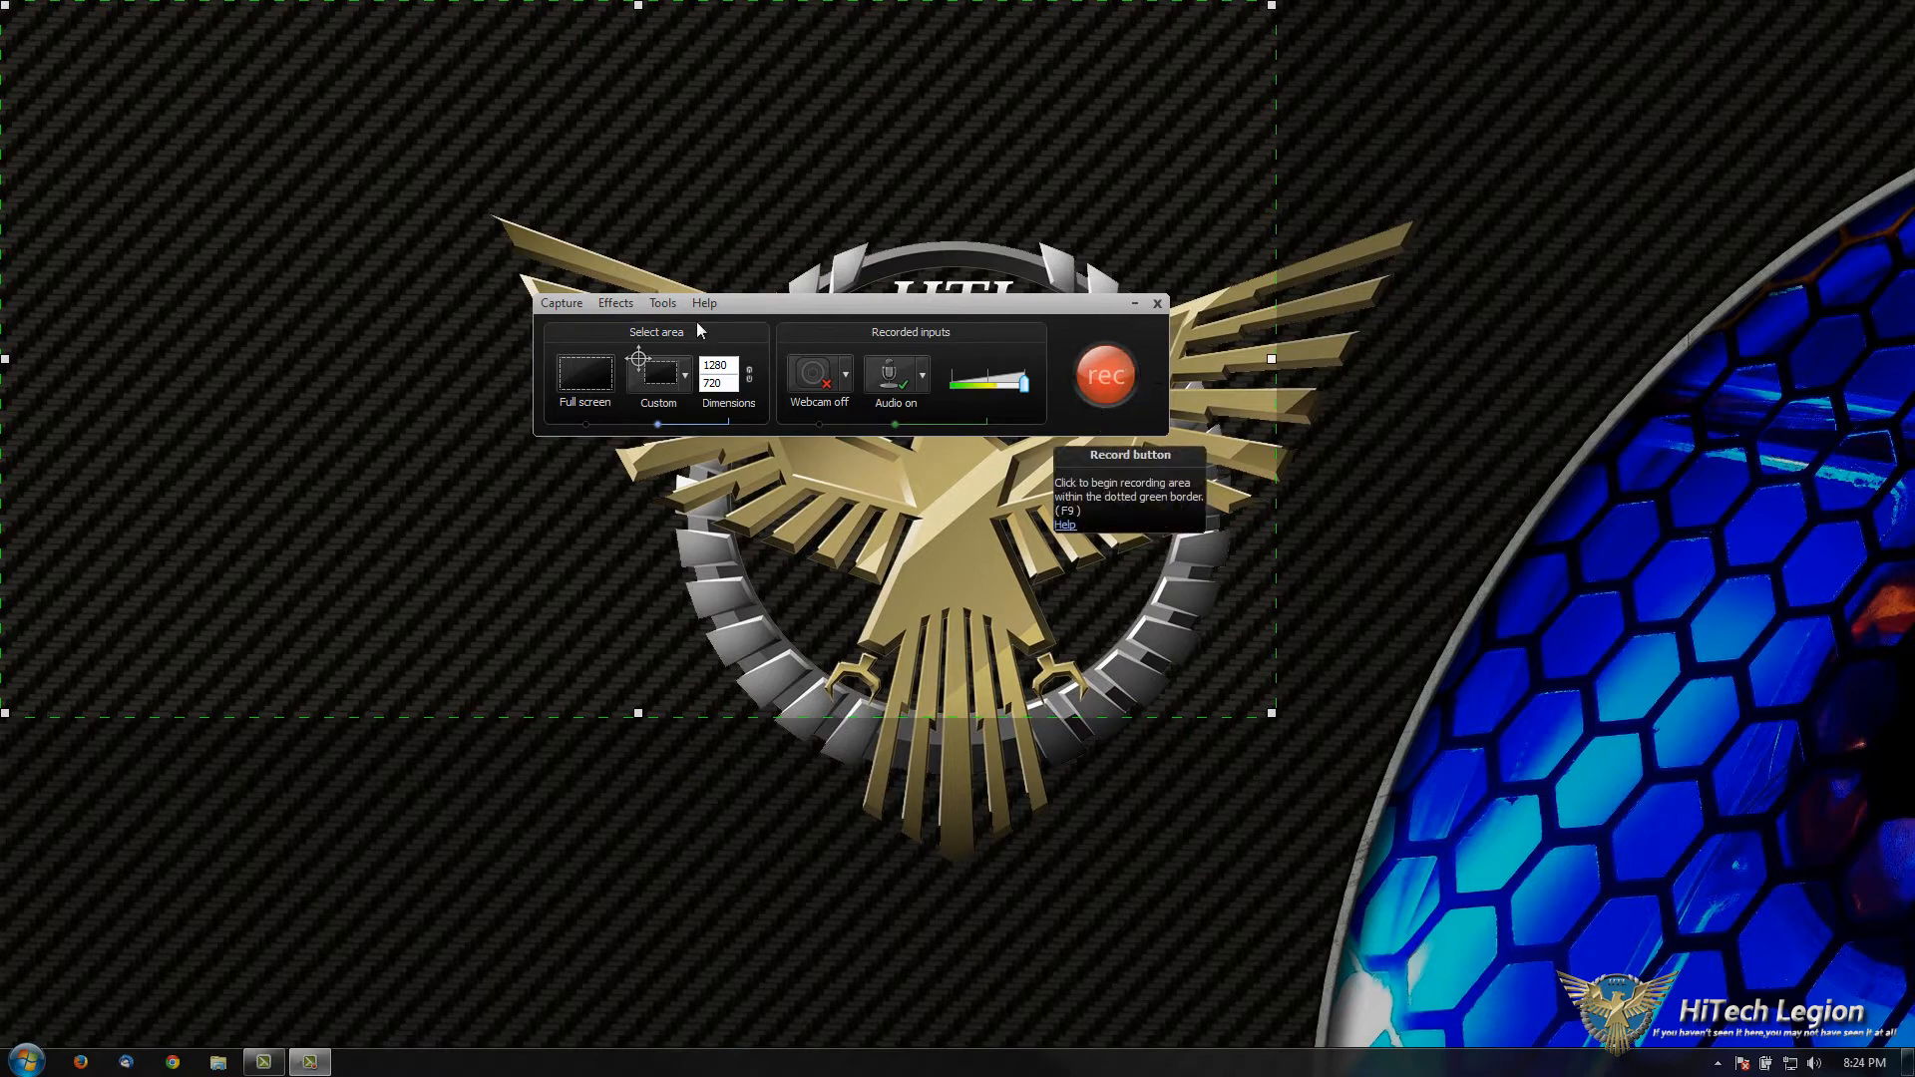
# Examine the recorder's general and input options, including the screen capture frame rate and audio device choices.
pyautogui.click(663, 304)
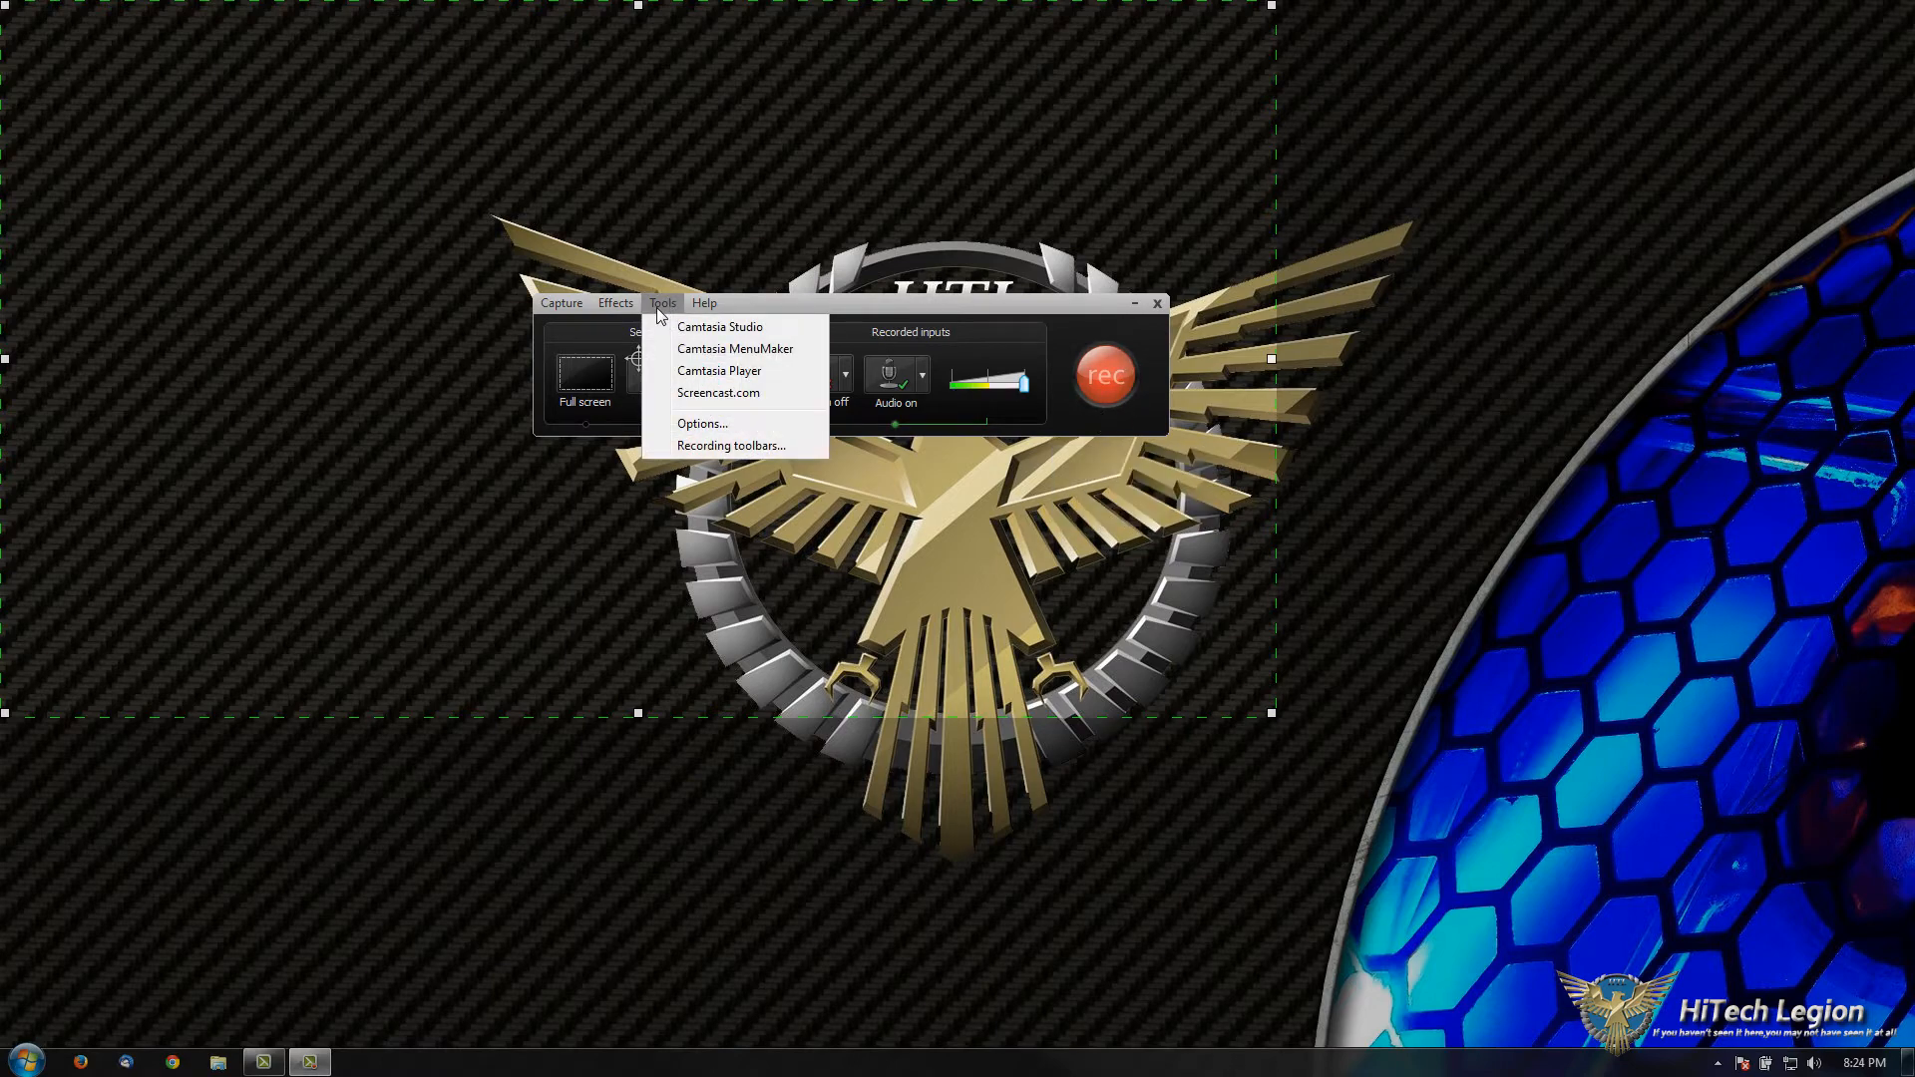
pyautogui.click(710, 424)
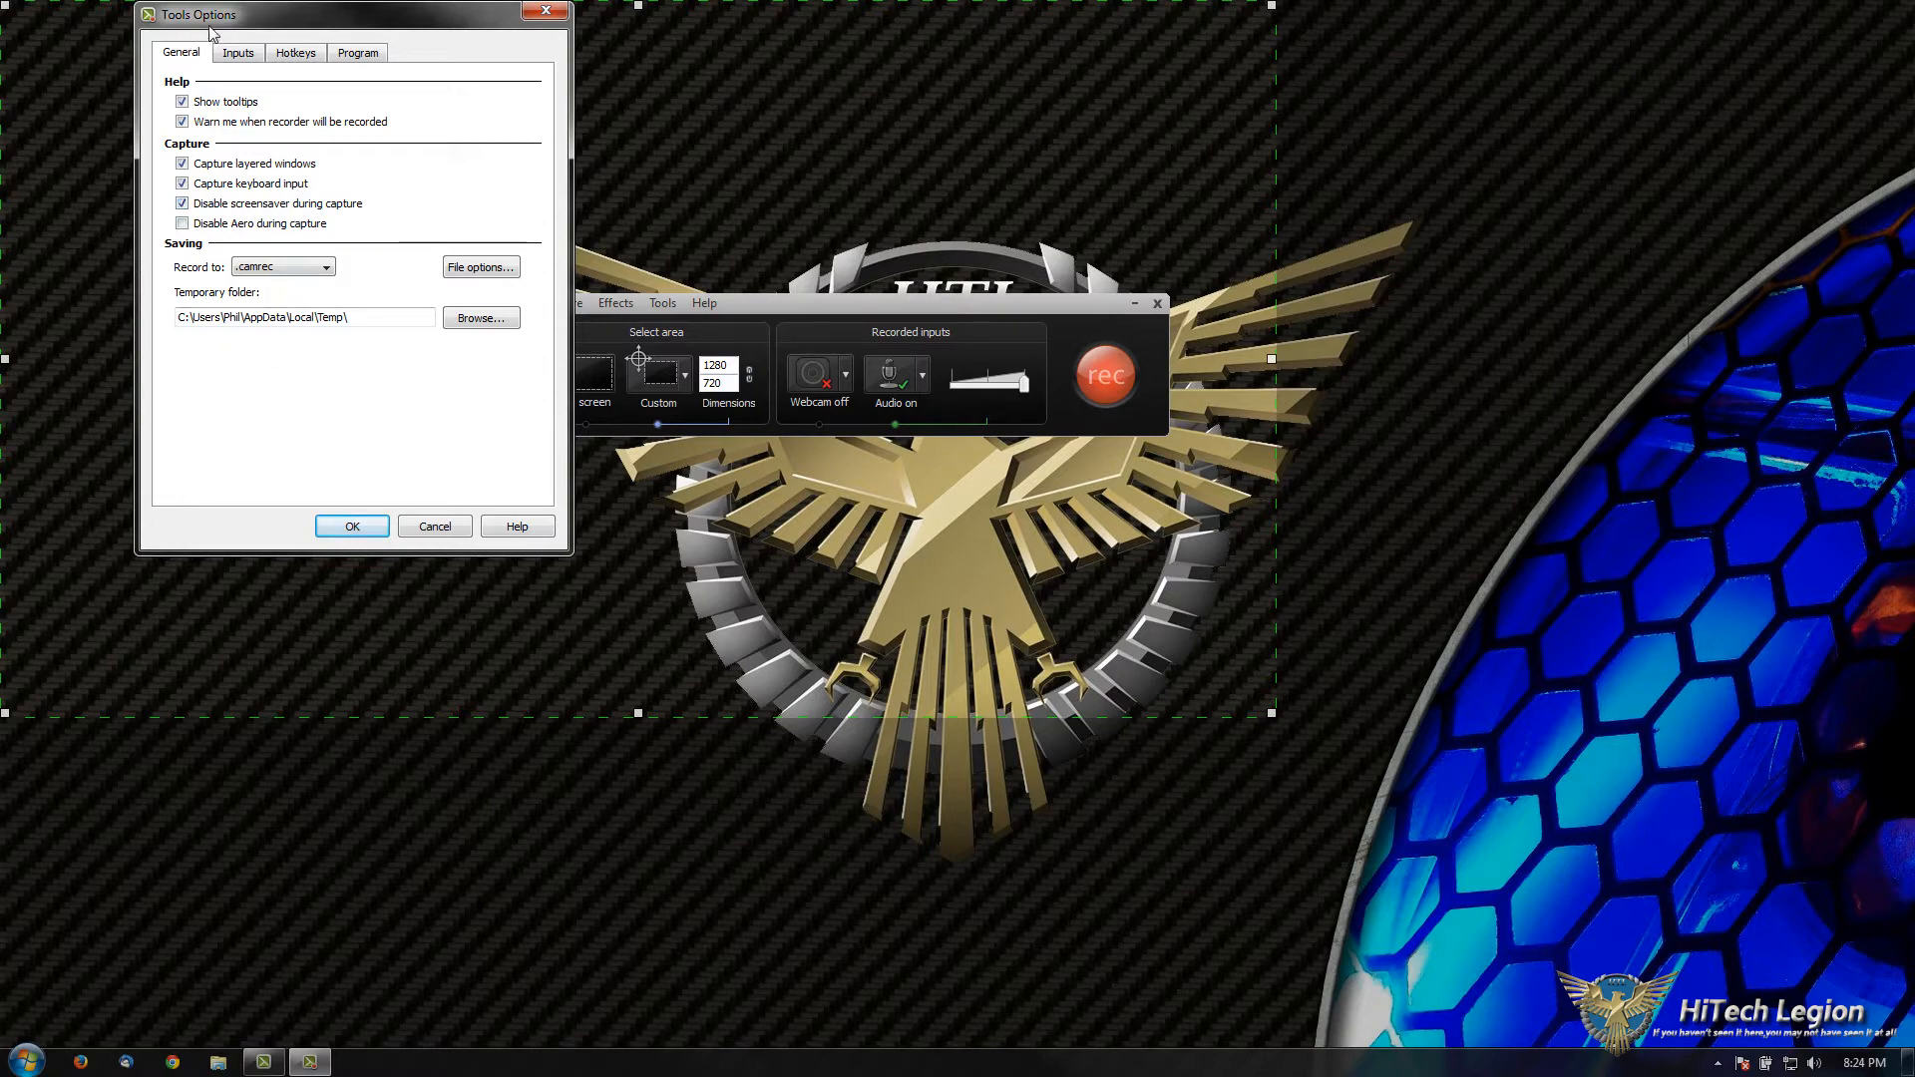
pyautogui.click(238, 53)
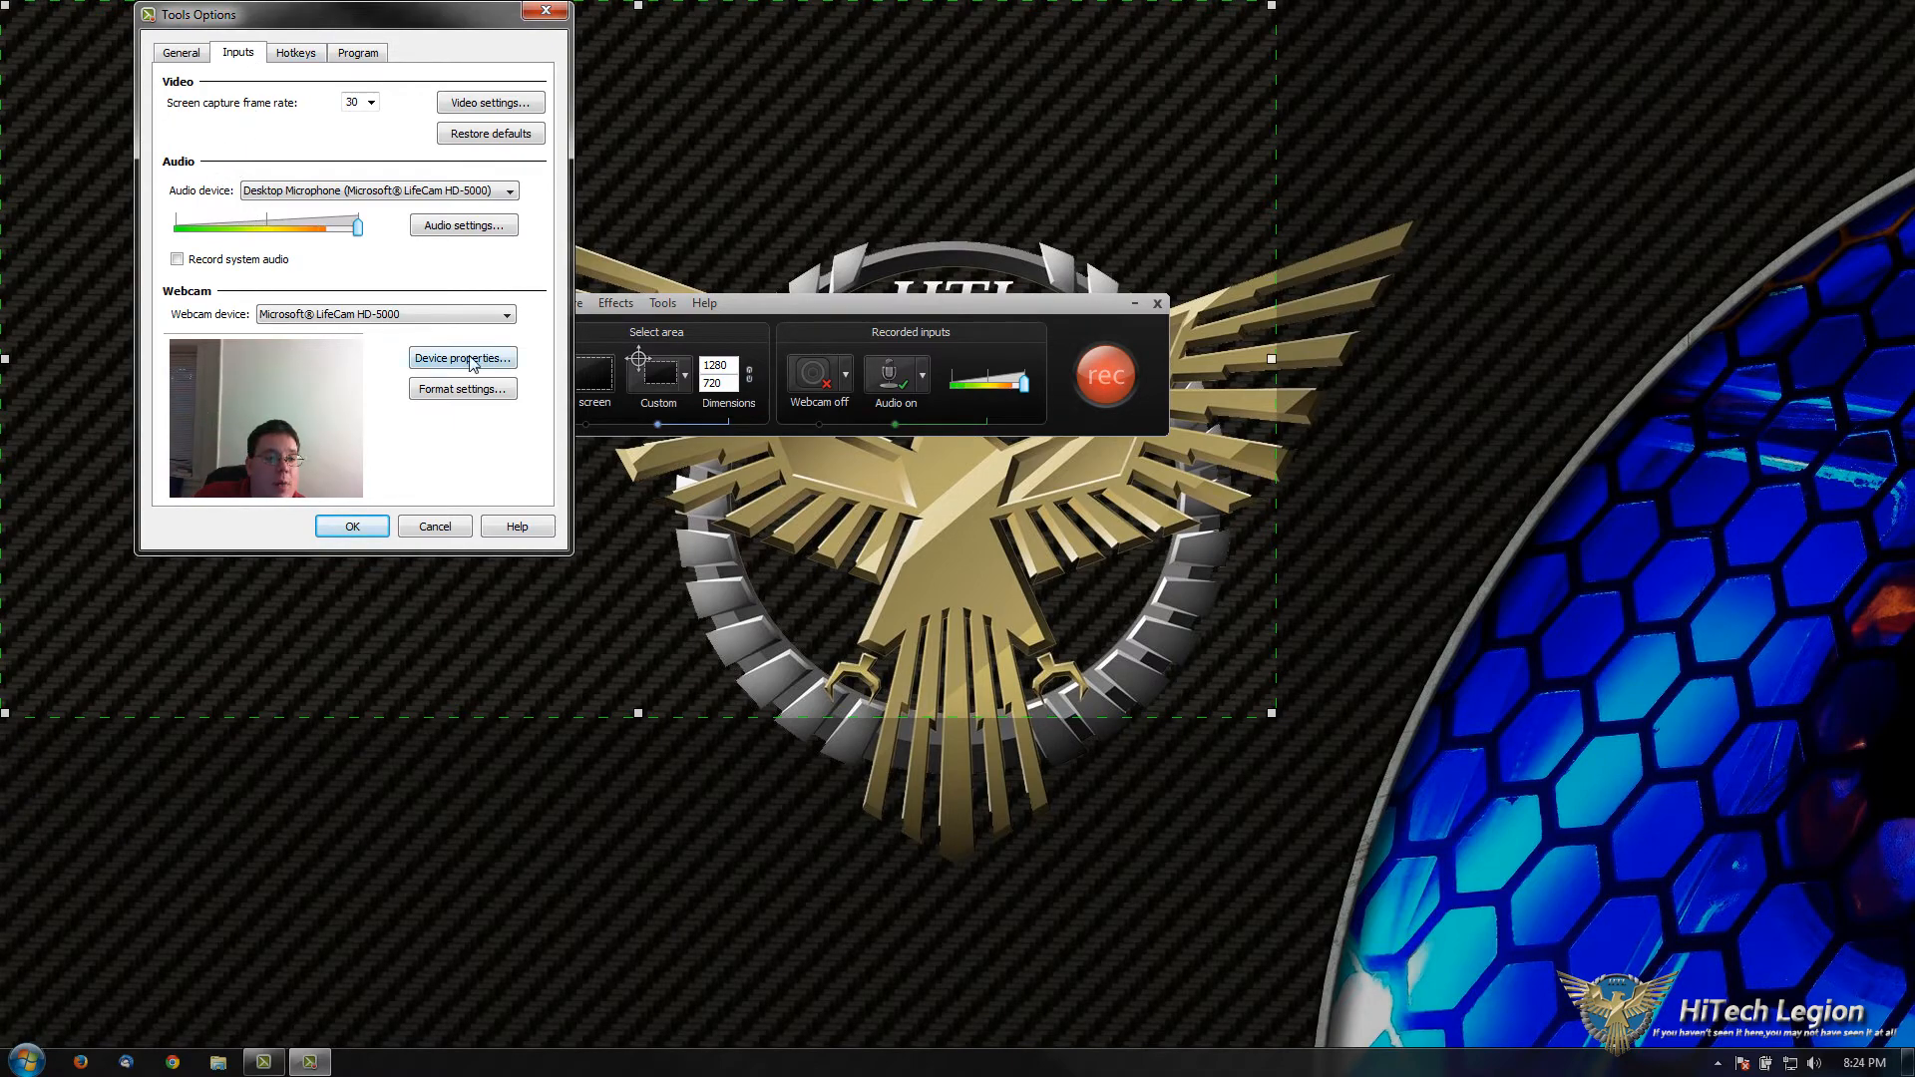
pyautogui.click(371, 104)
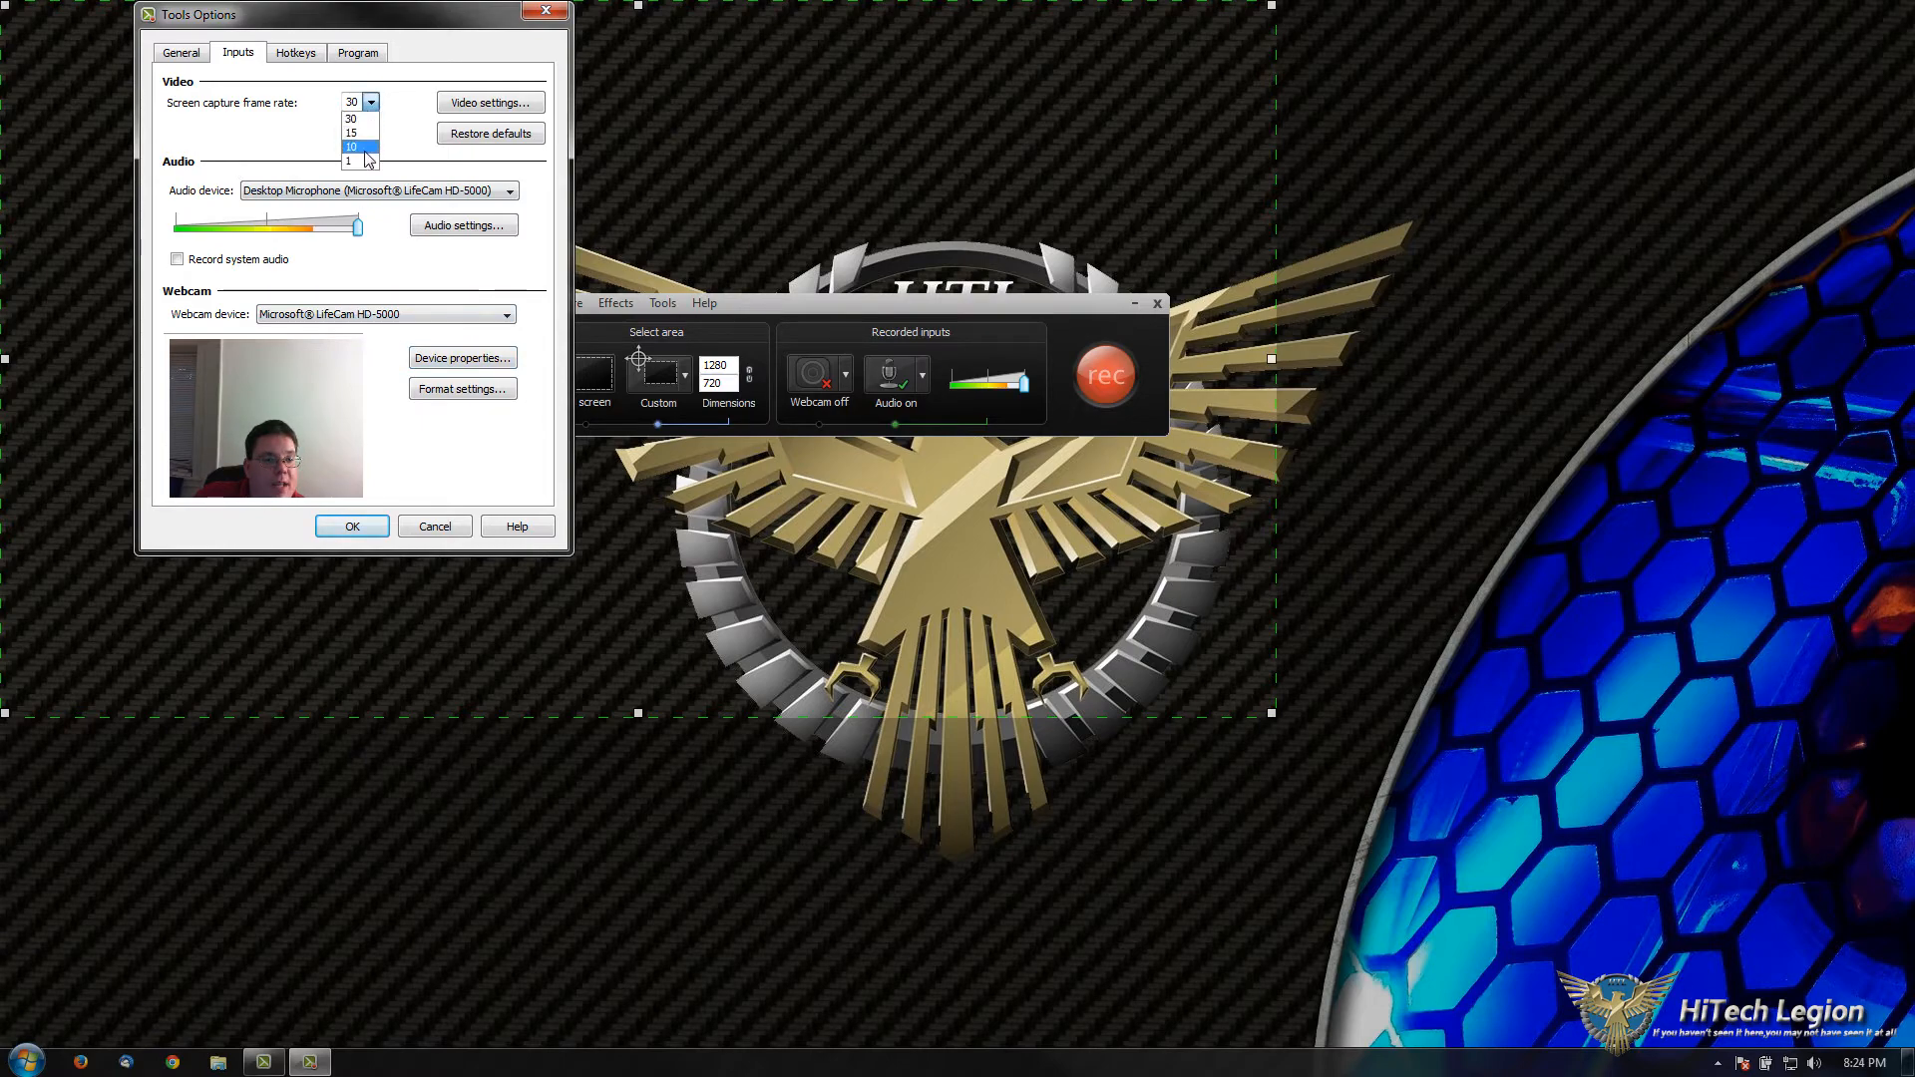
pyautogui.click(412, 107)
pyautogui.click(396, 190)
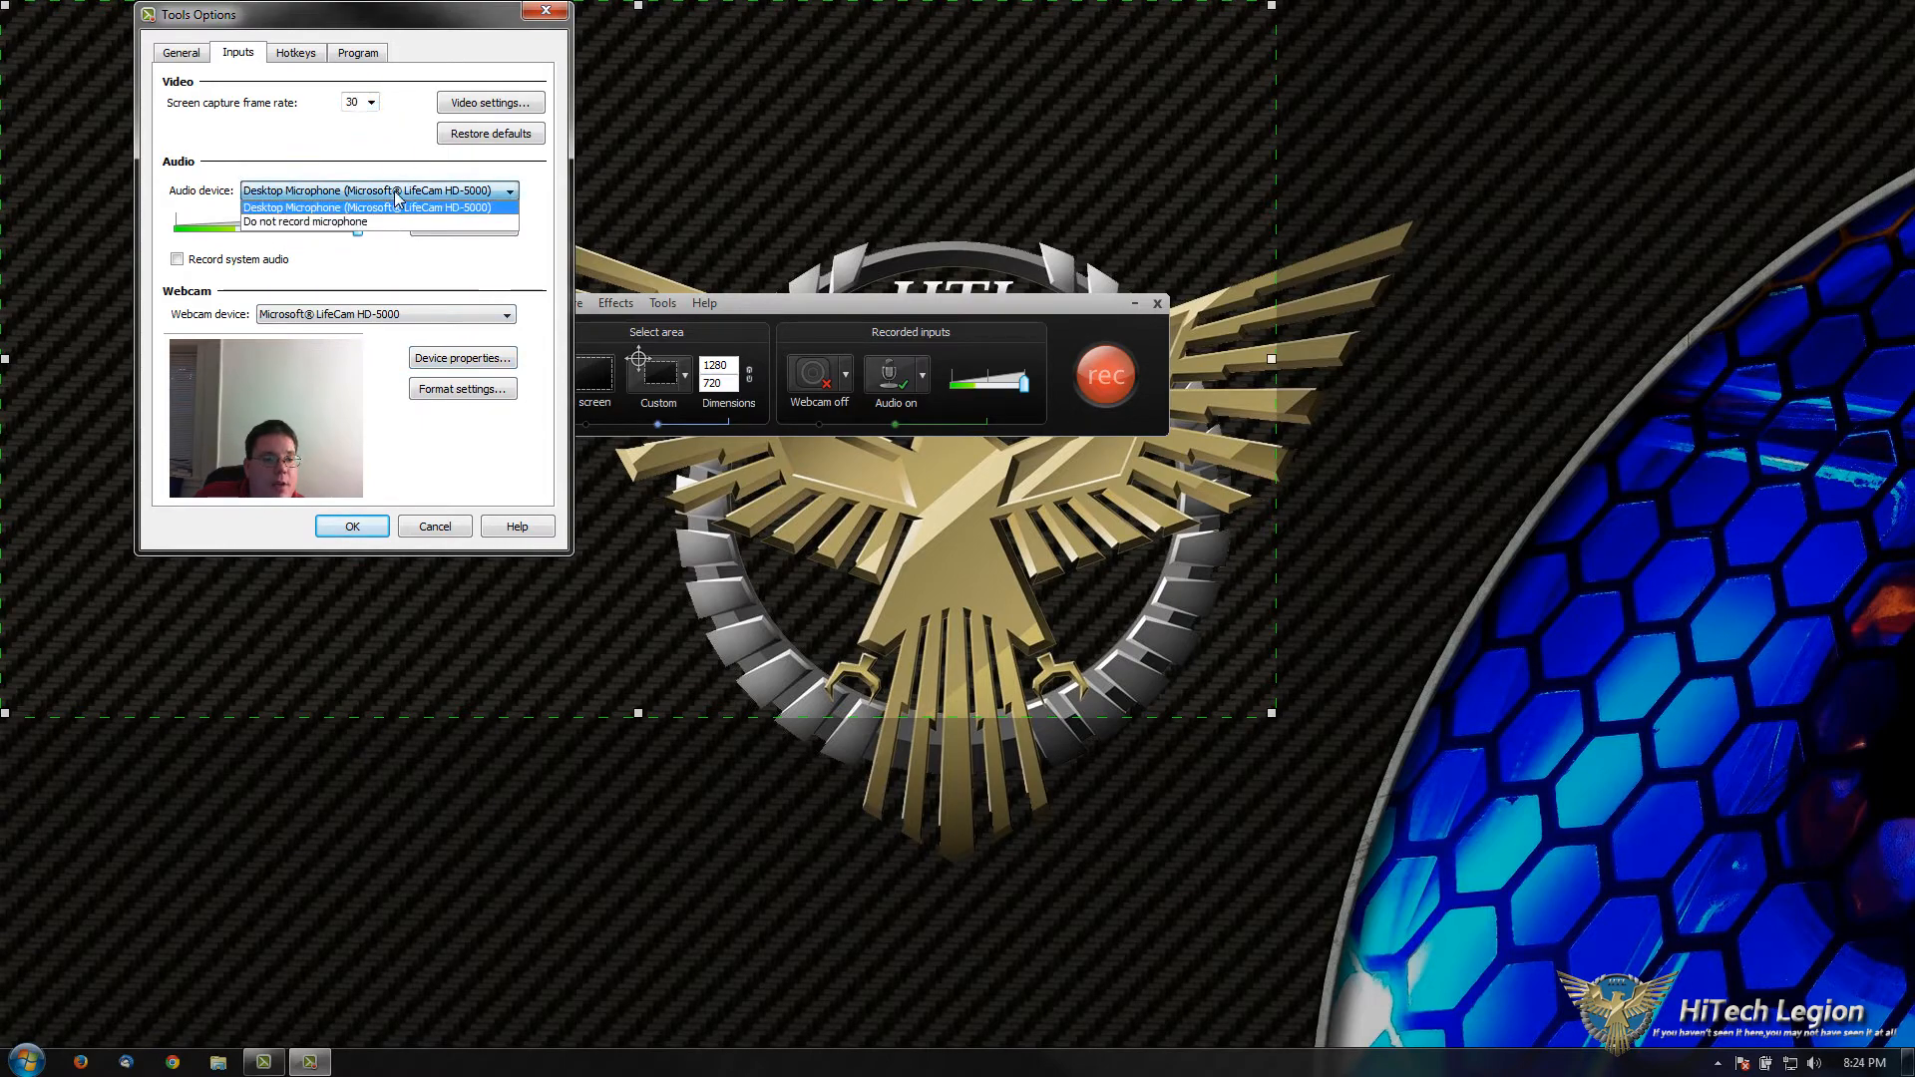
pyautogui.click(464, 225)
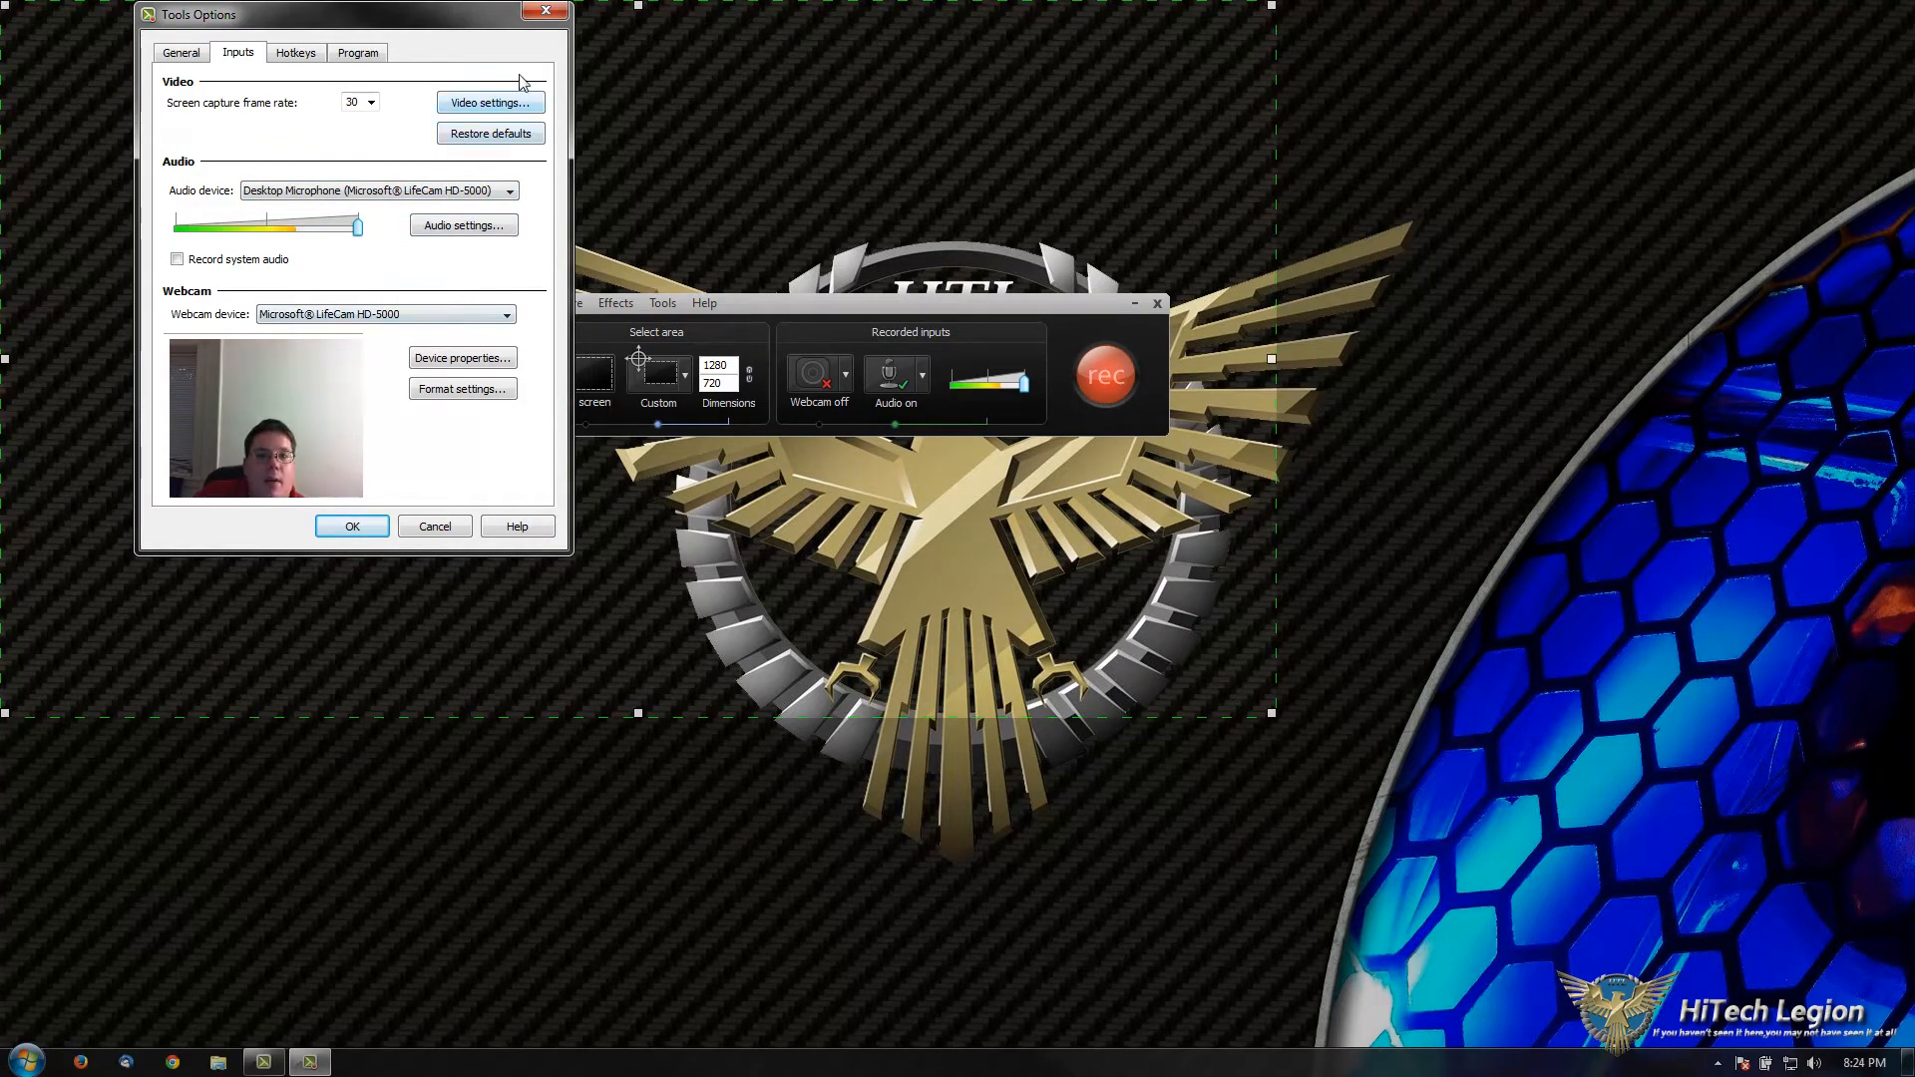
# Review the hotkeys for Record/Pause, Stop, Marker, ScreenDraw, Select Region and Hide Tray Icon.
pyautogui.click(299, 56)
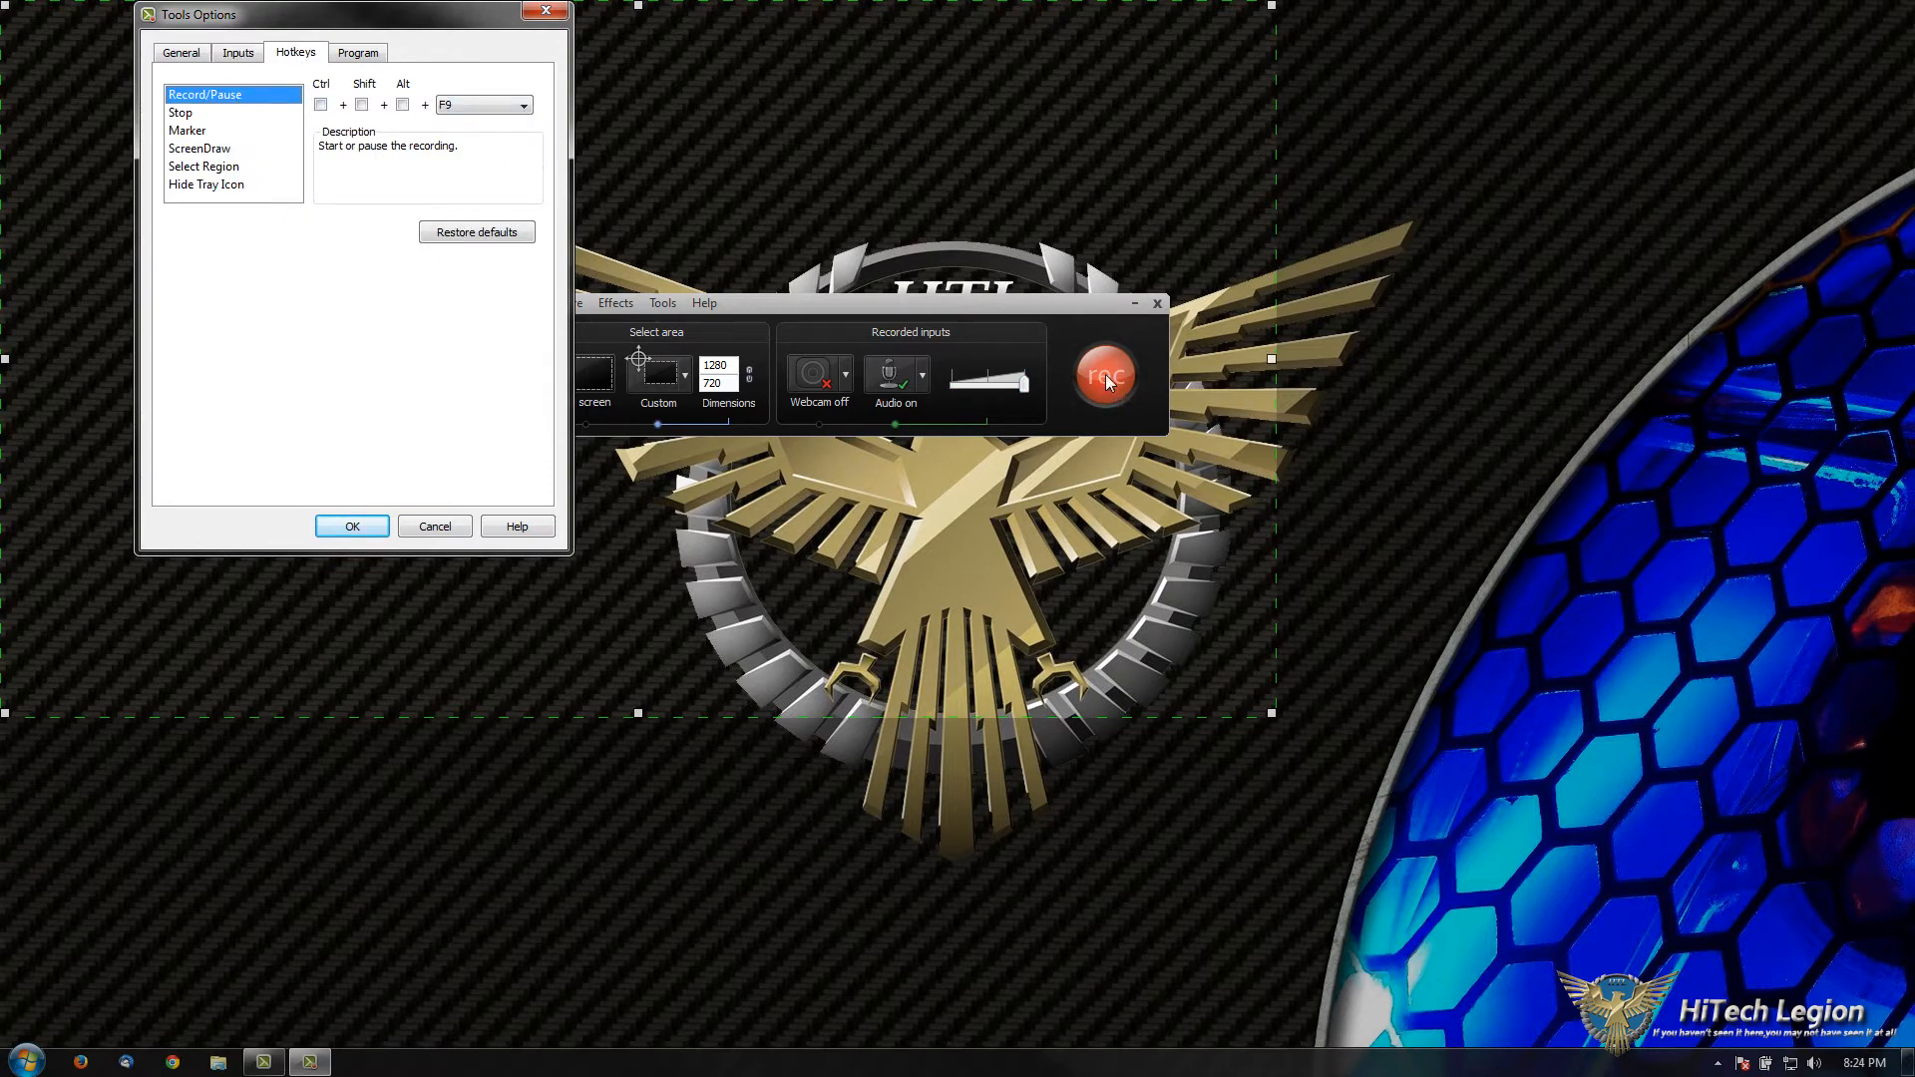
pyautogui.click(185, 114)
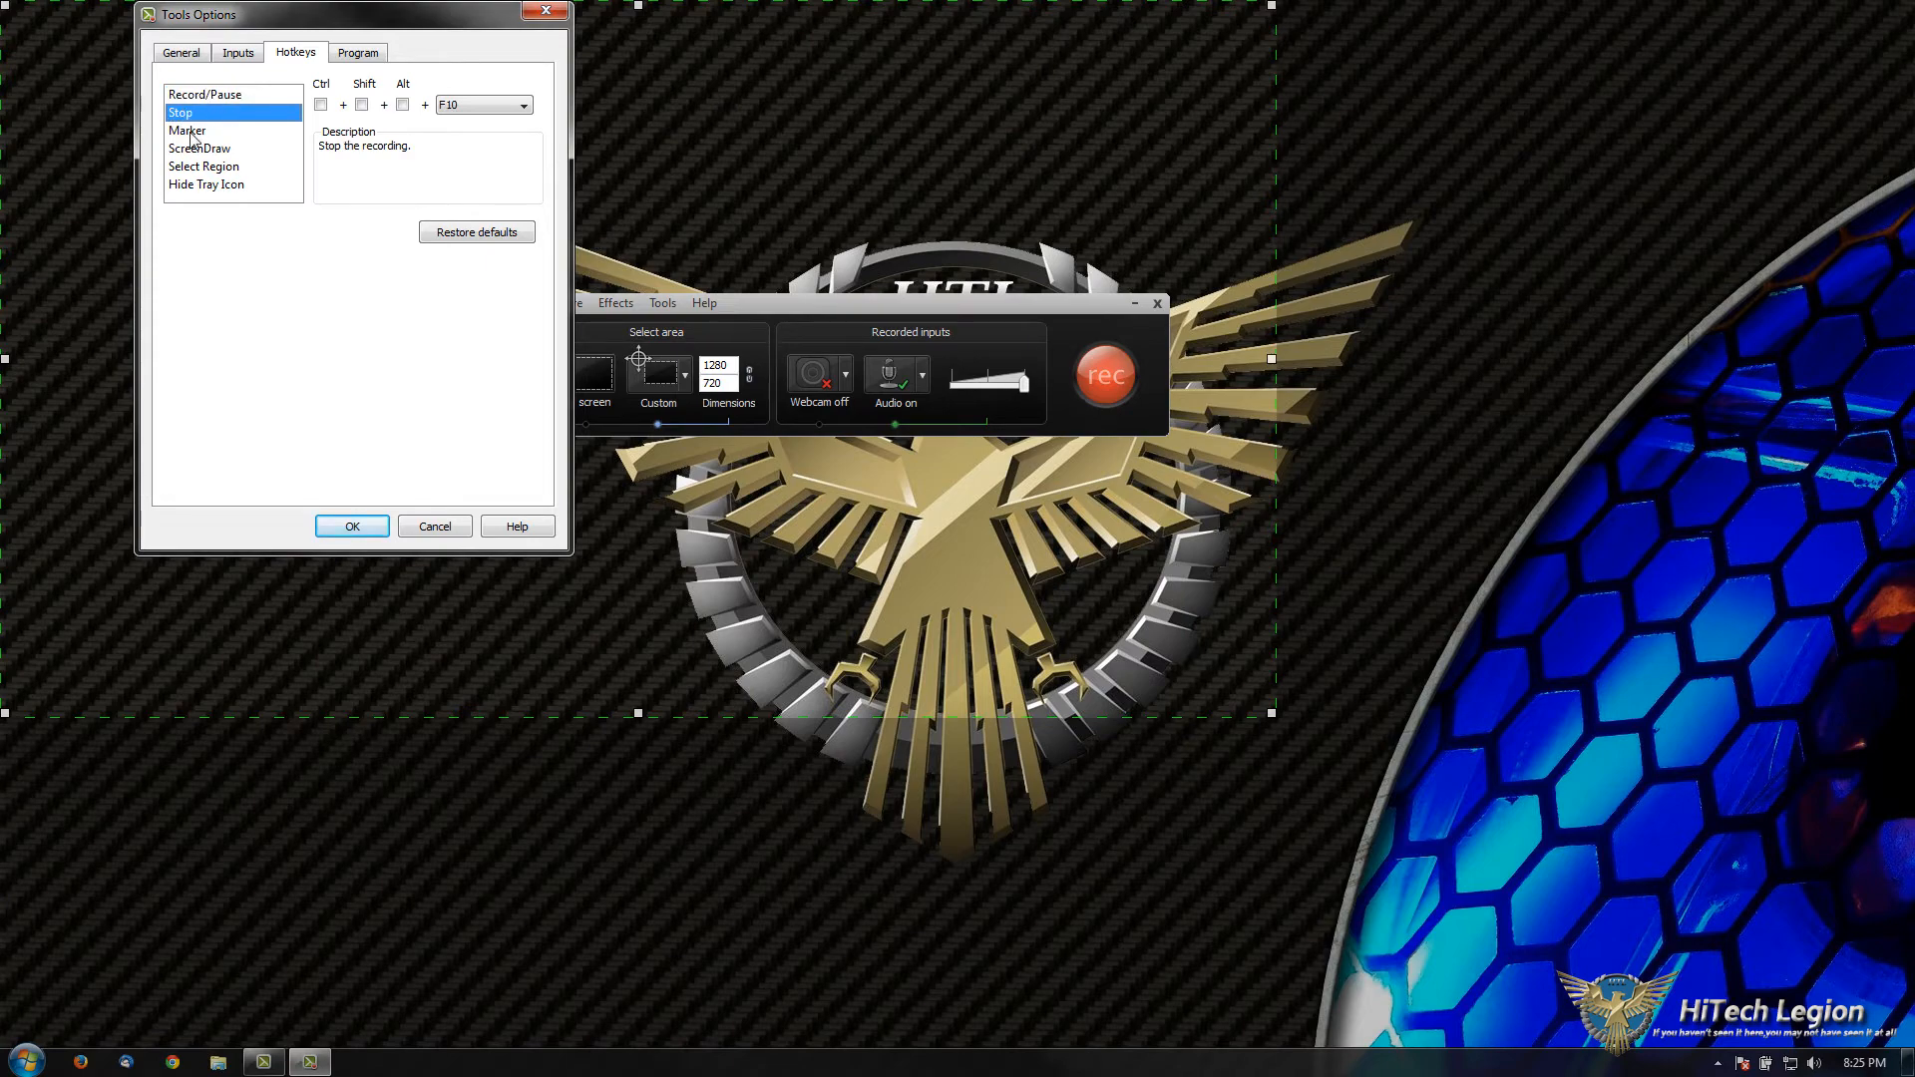
pyautogui.click(193, 134)
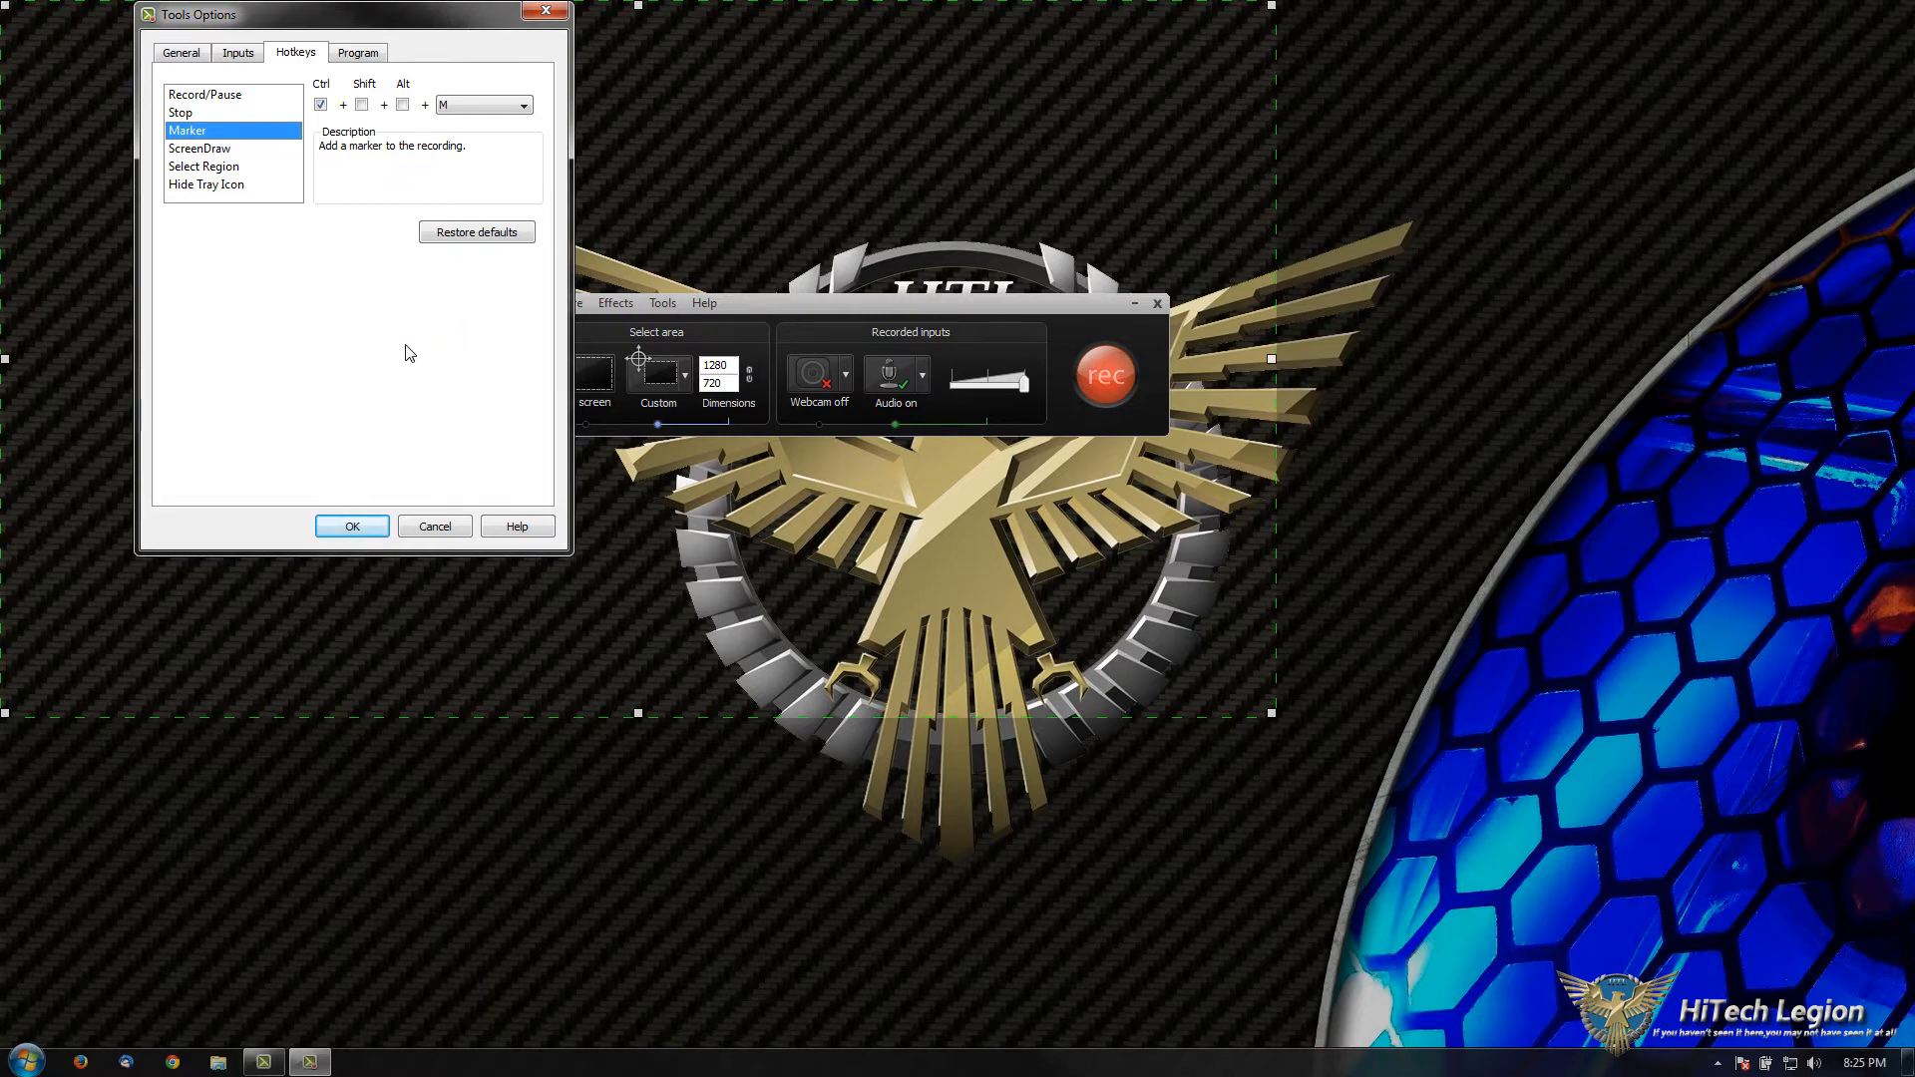
pyautogui.click(195, 150)
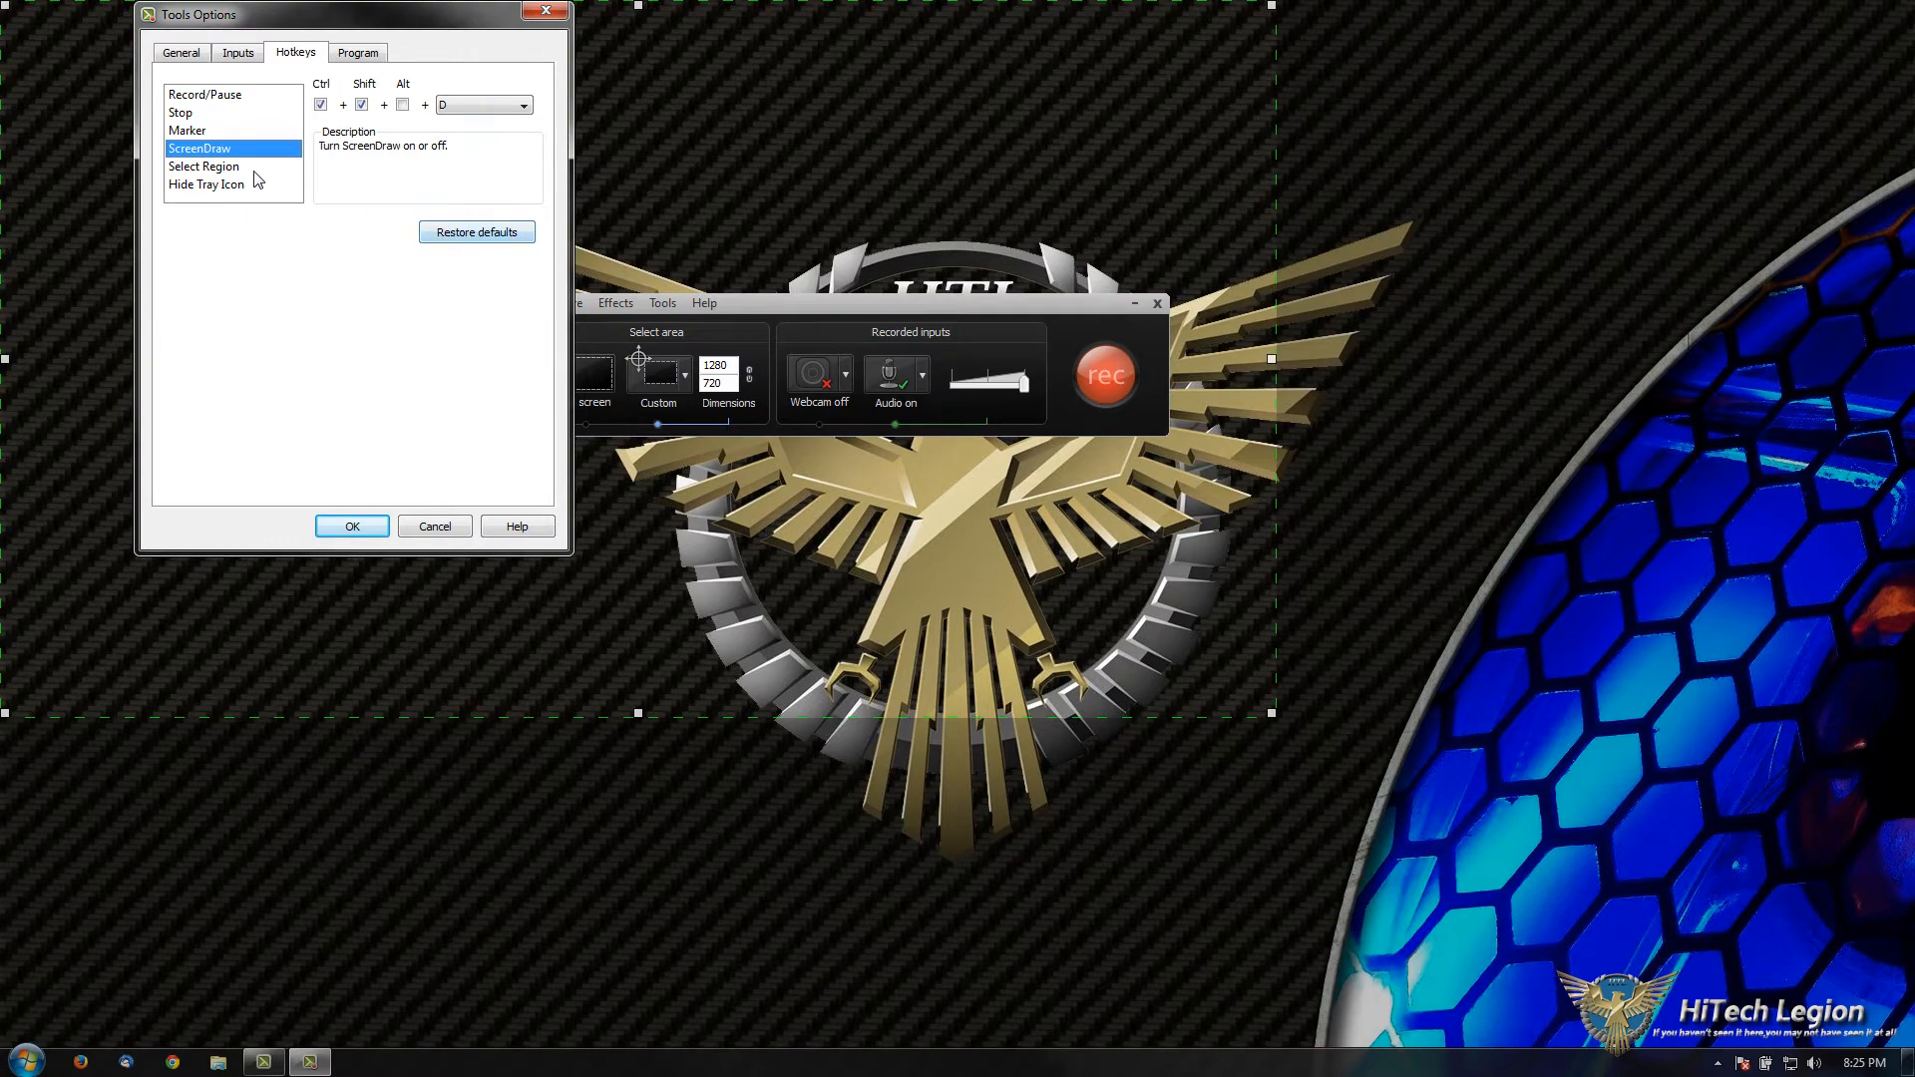
pyautogui.click(223, 168)
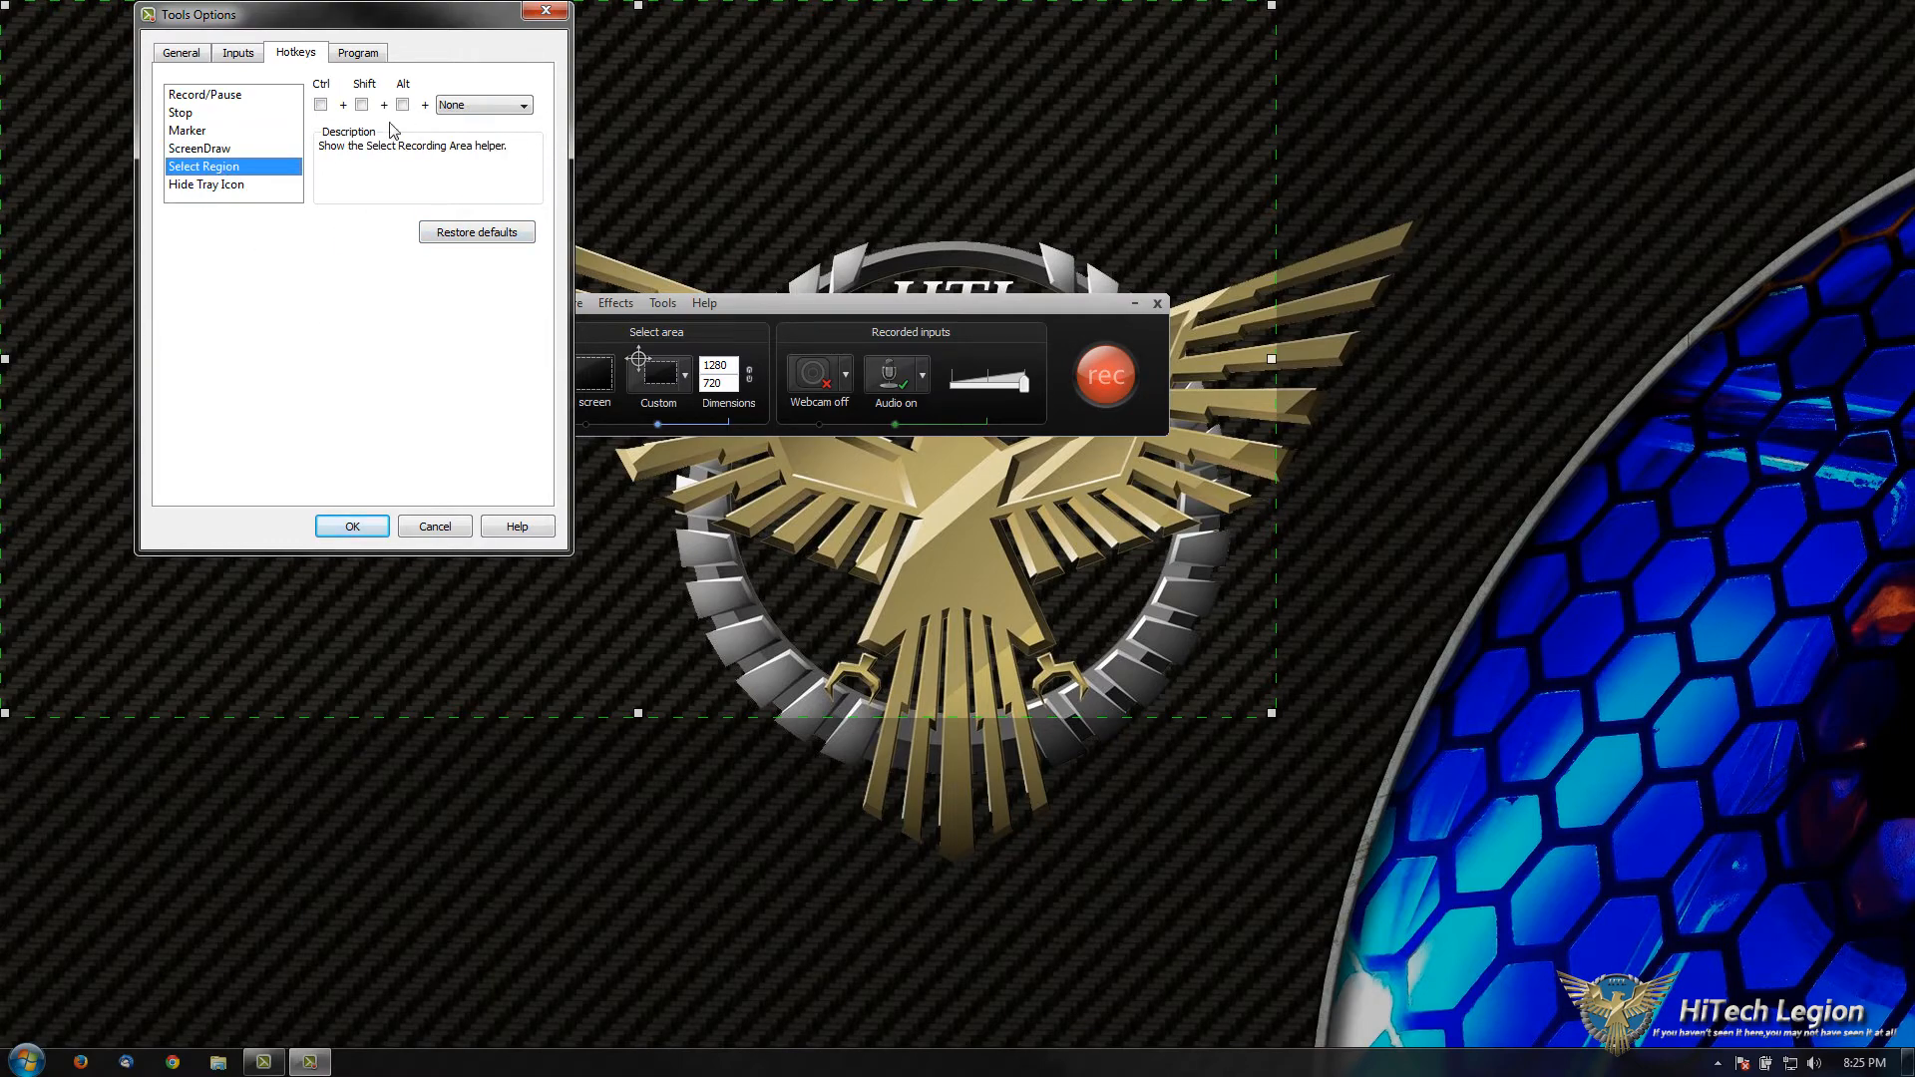
pyautogui.click(241, 184)
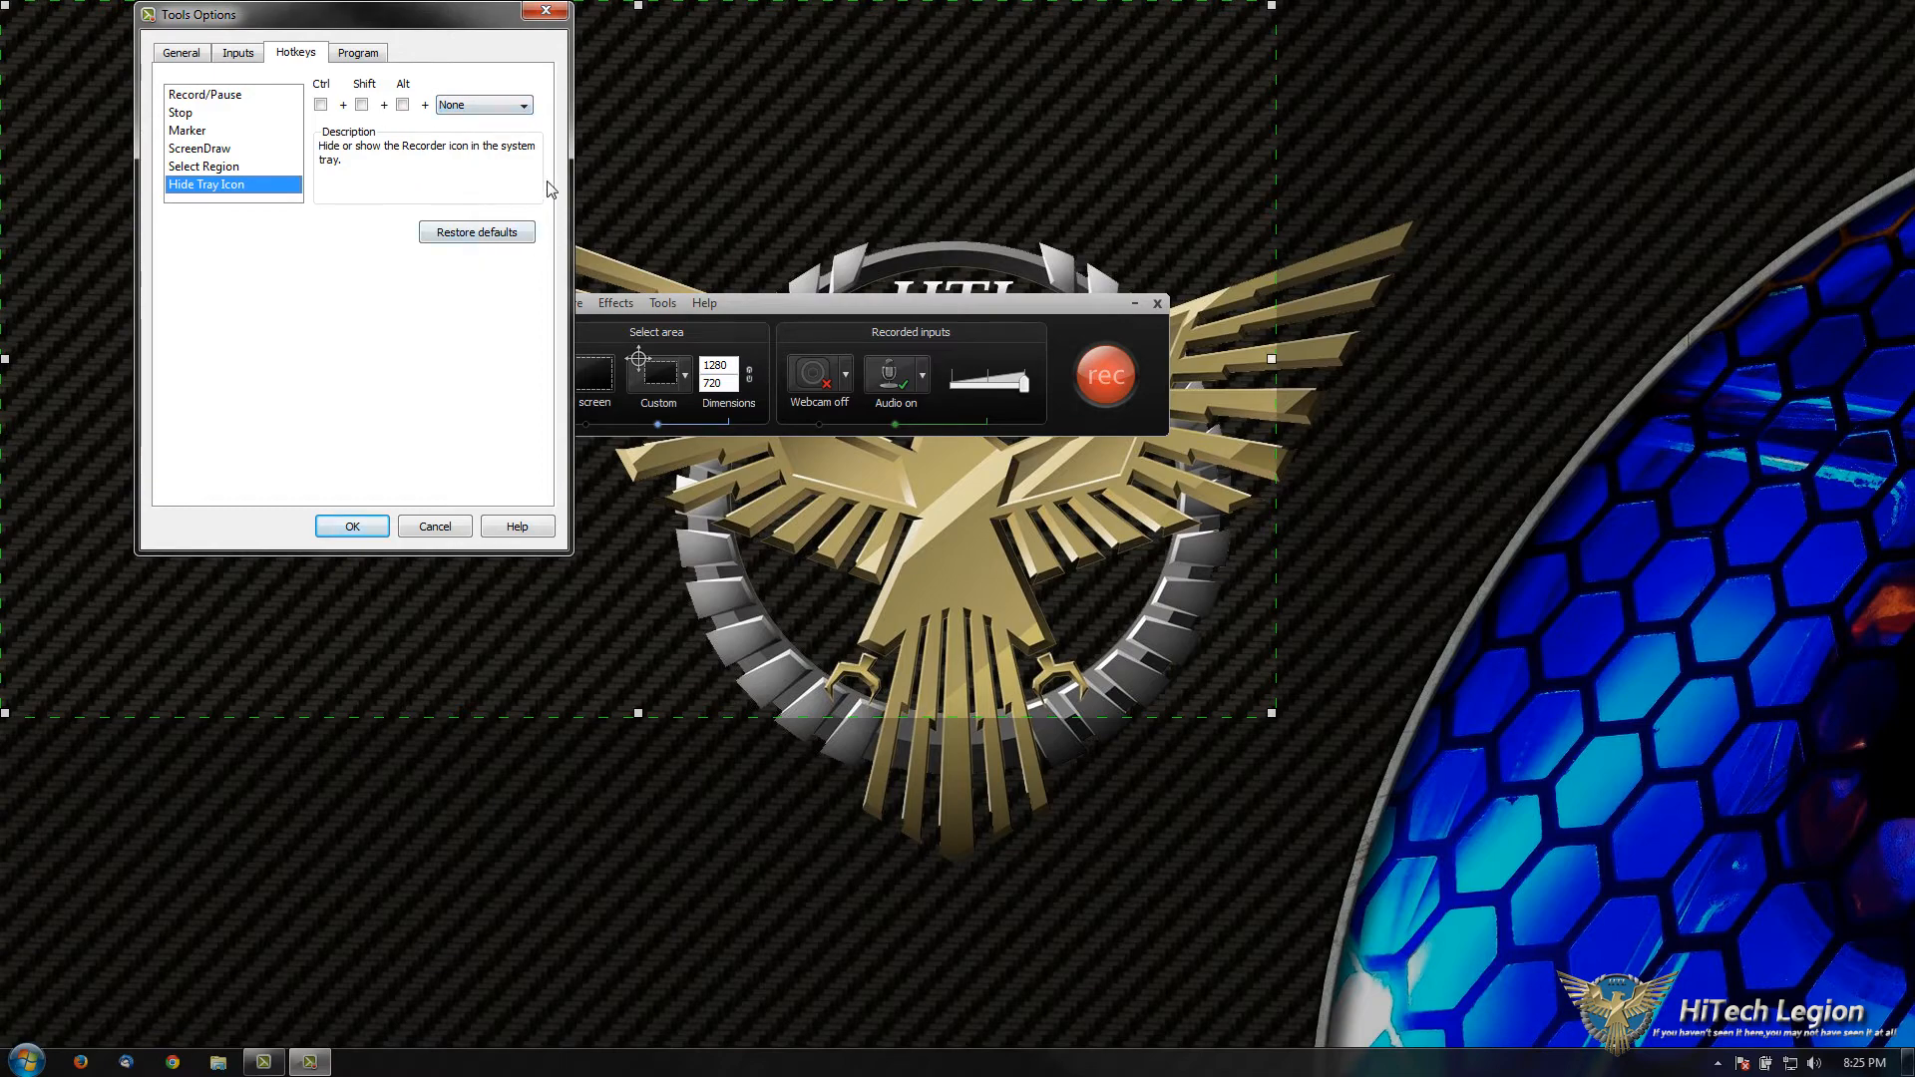
# Check the region appearance choices, set Minimize recorder to Never, and apply the program options.
pyautogui.click(370, 57)
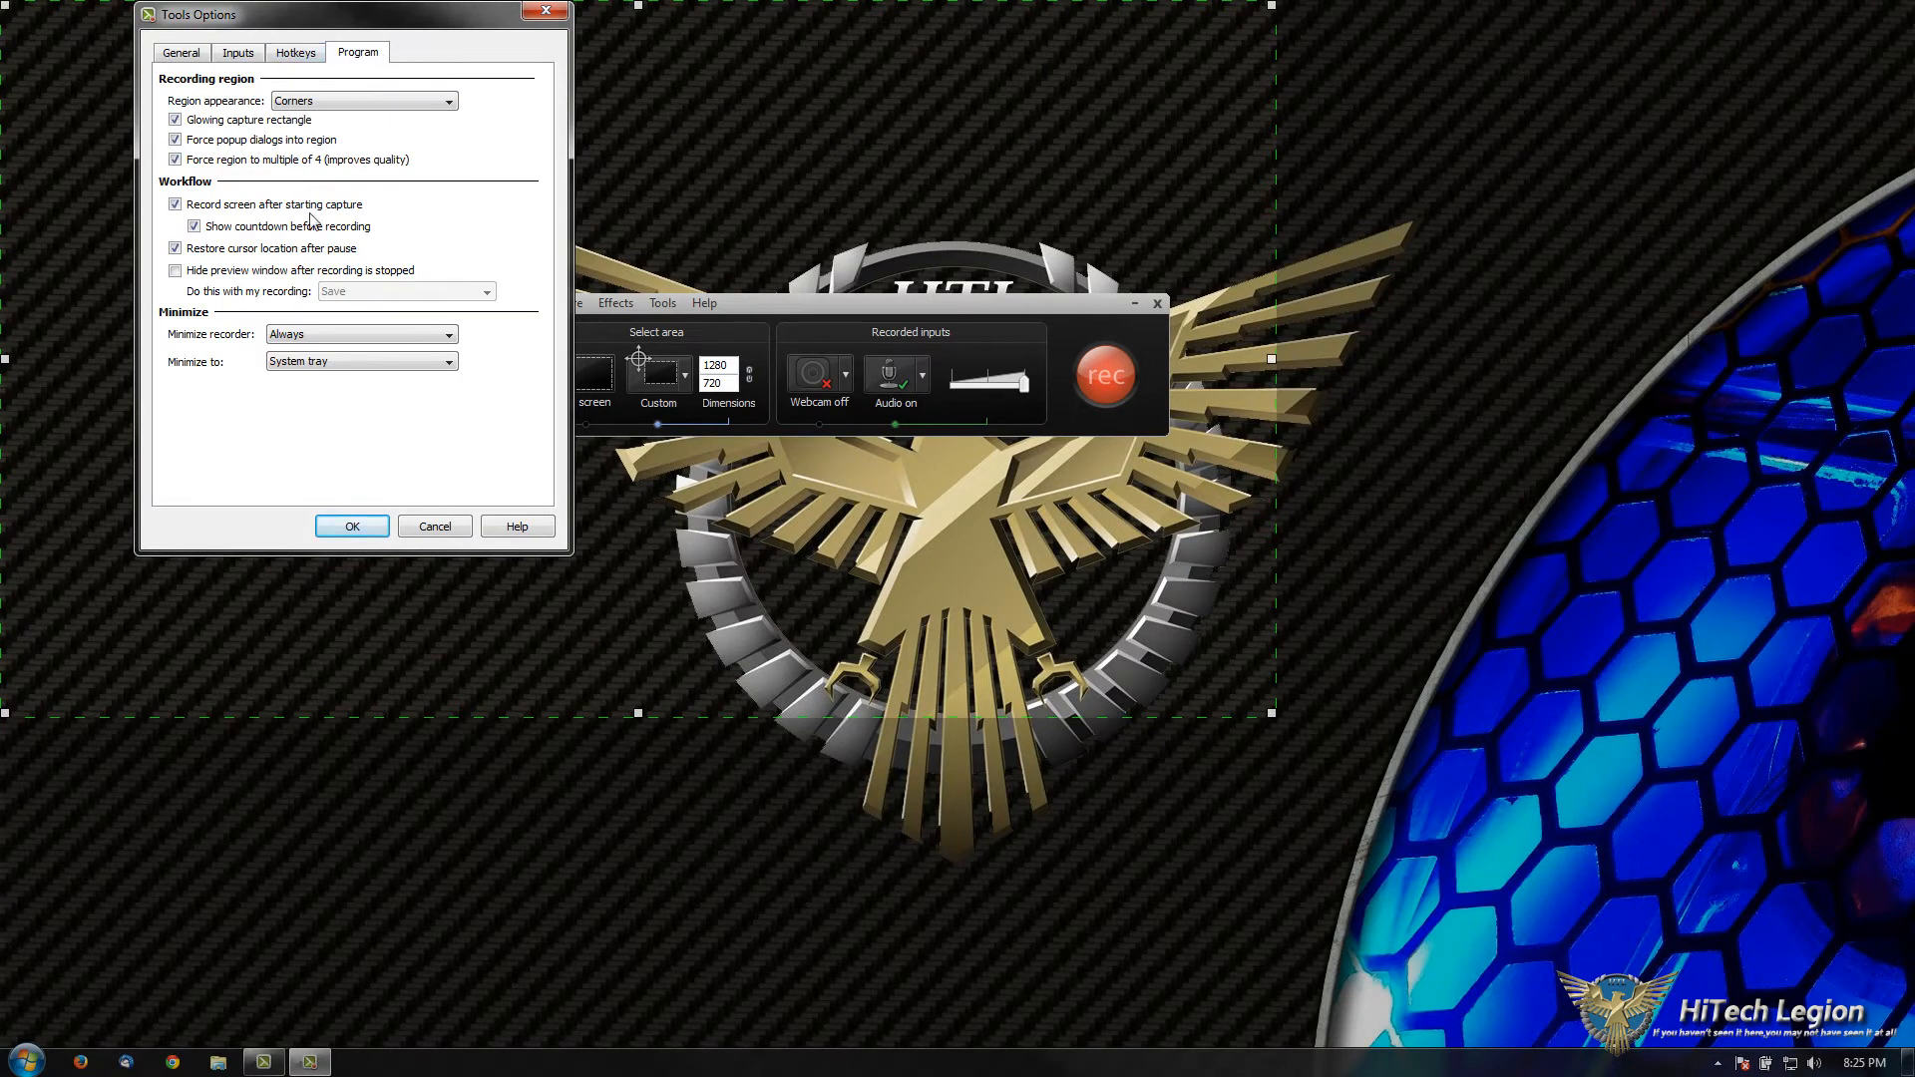
pyautogui.click(323, 100)
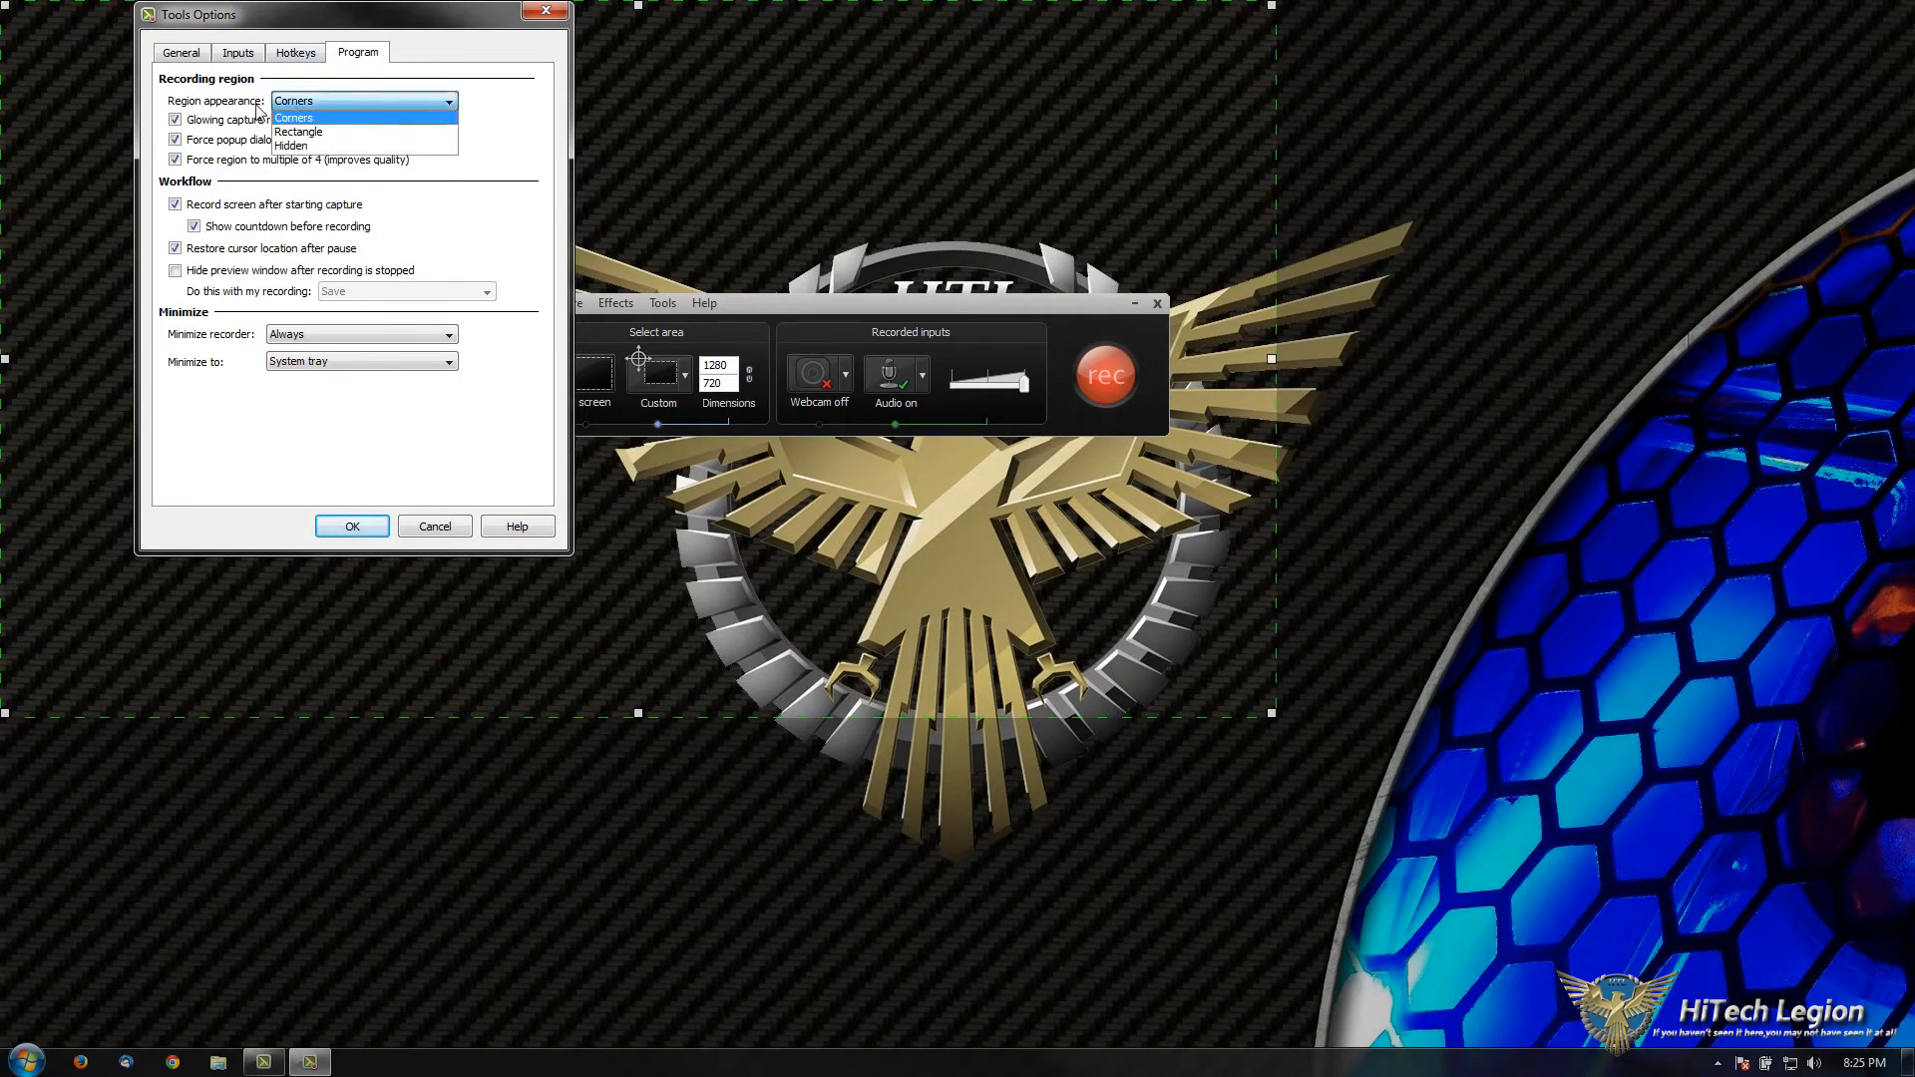
pyautogui.click(207, 94)
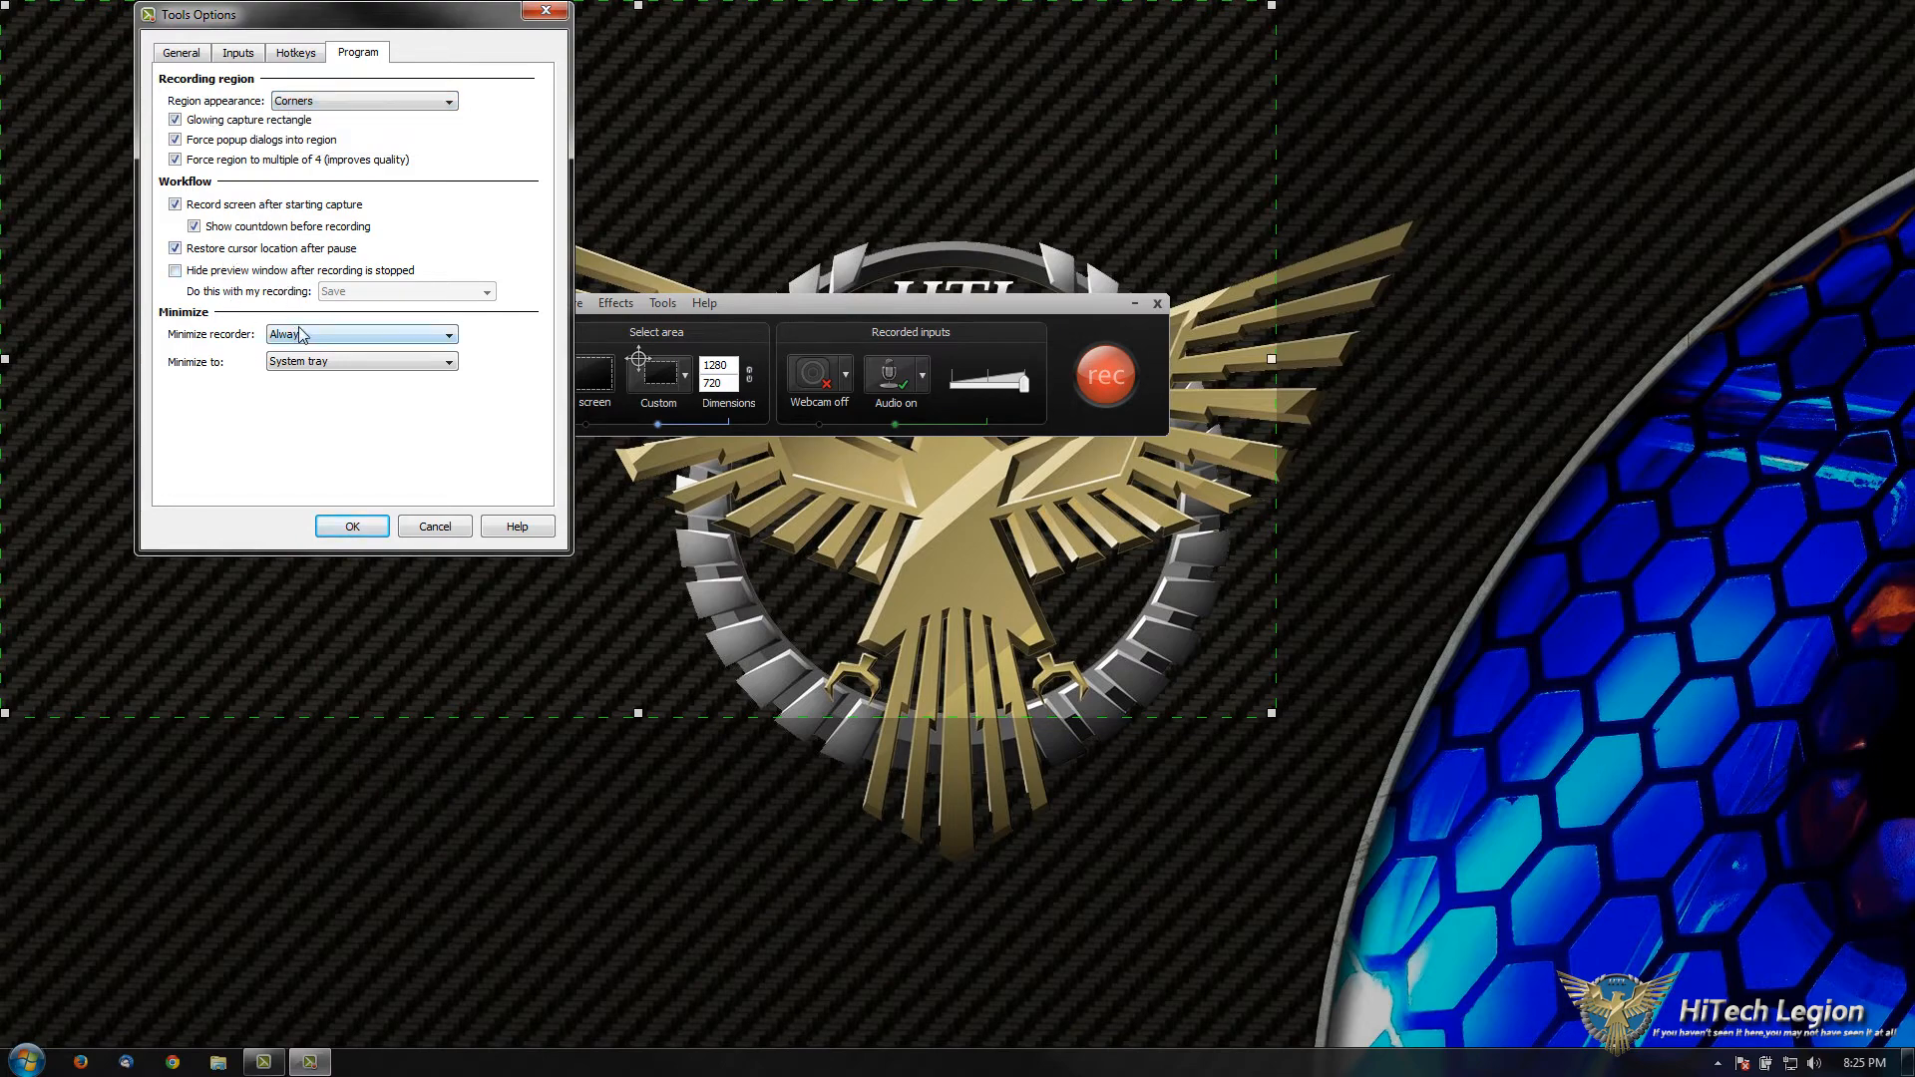
pyautogui.click(379, 339)
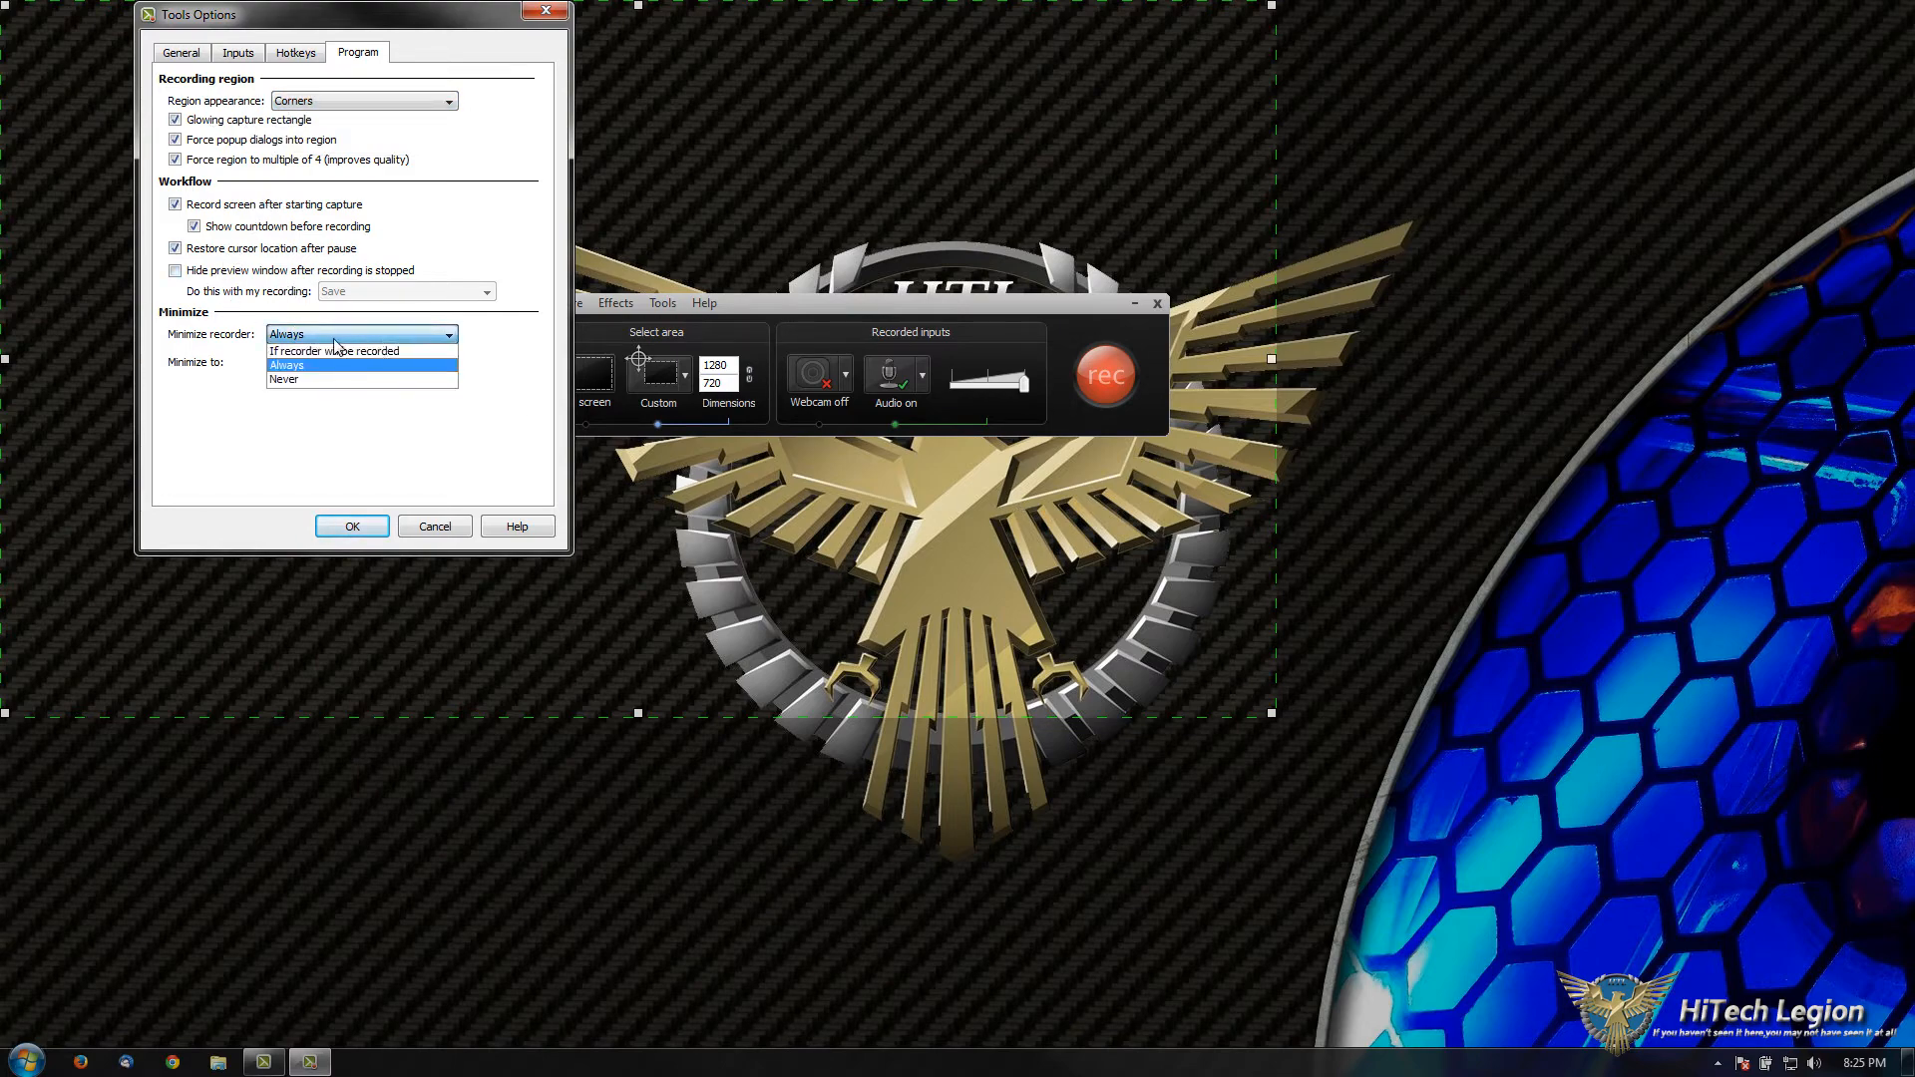
pyautogui.click(289, 382)
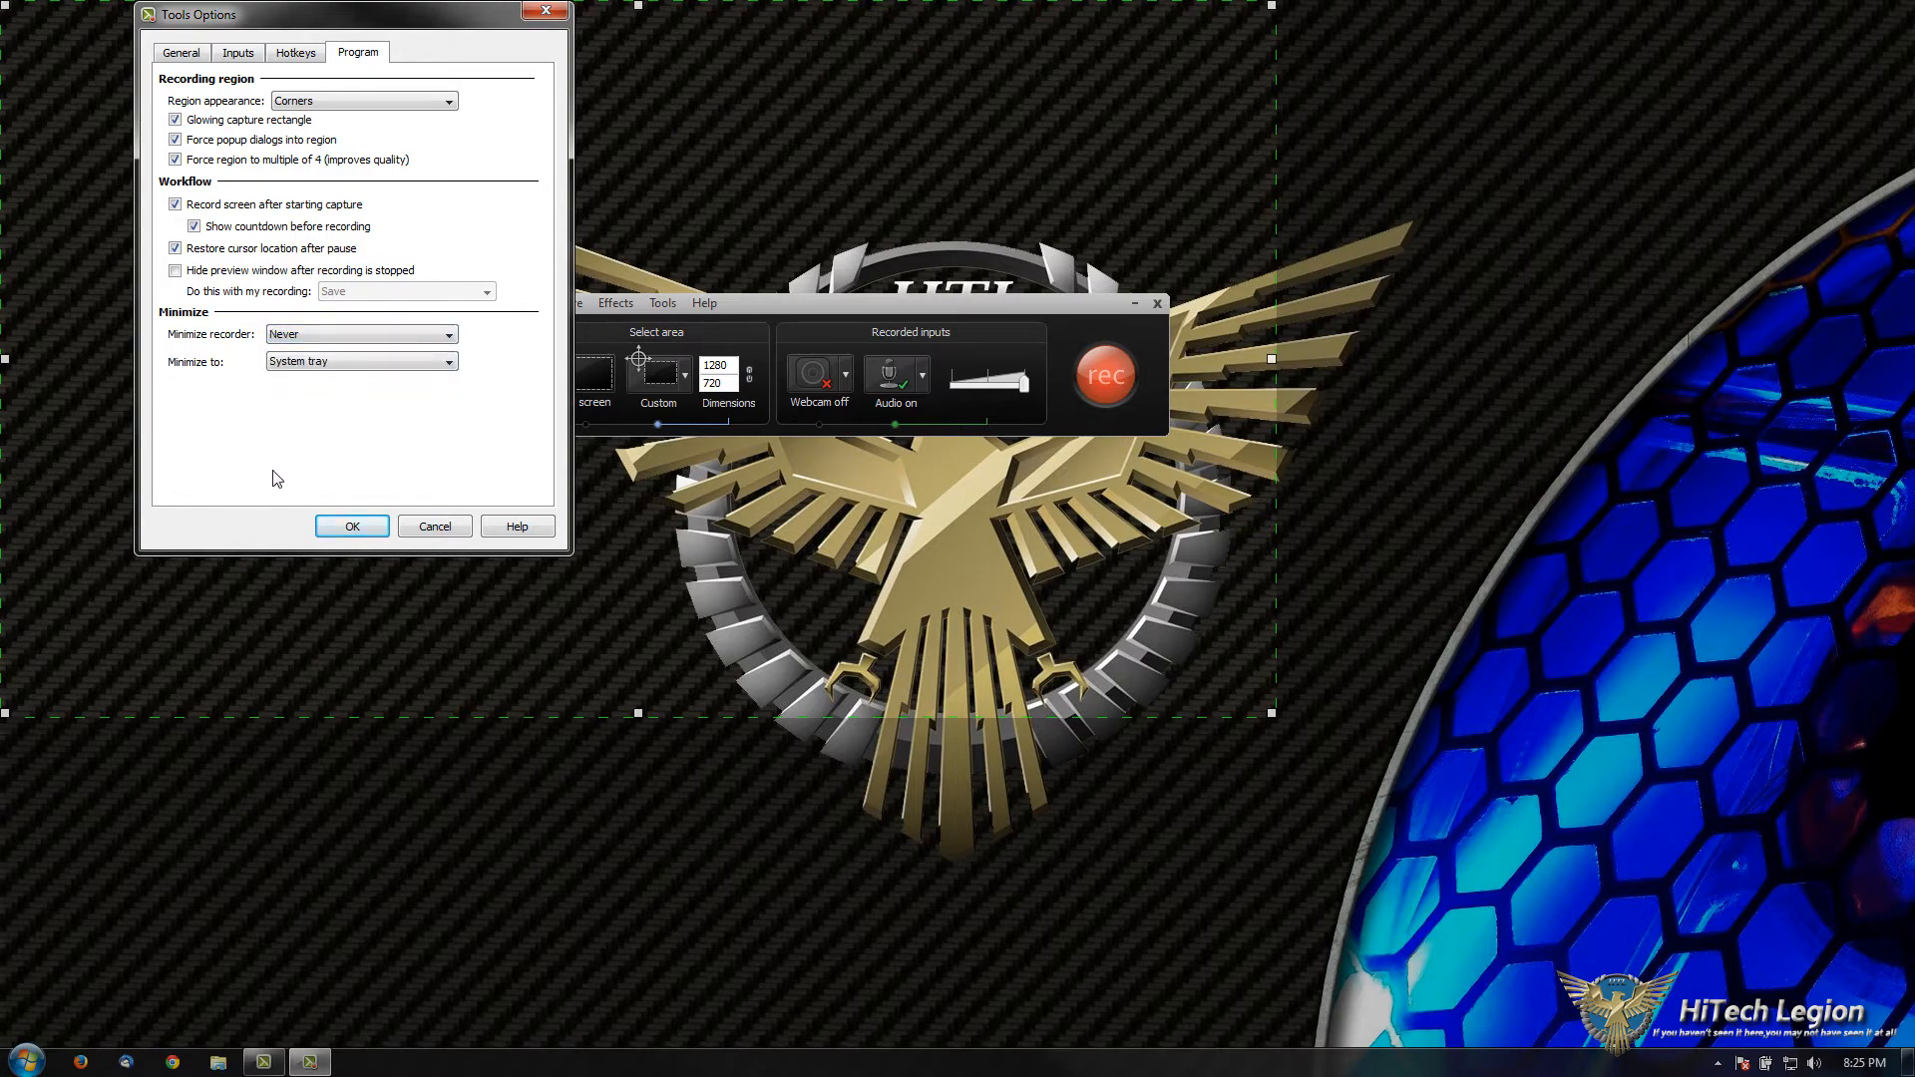
pyautogui.click(323, 335)
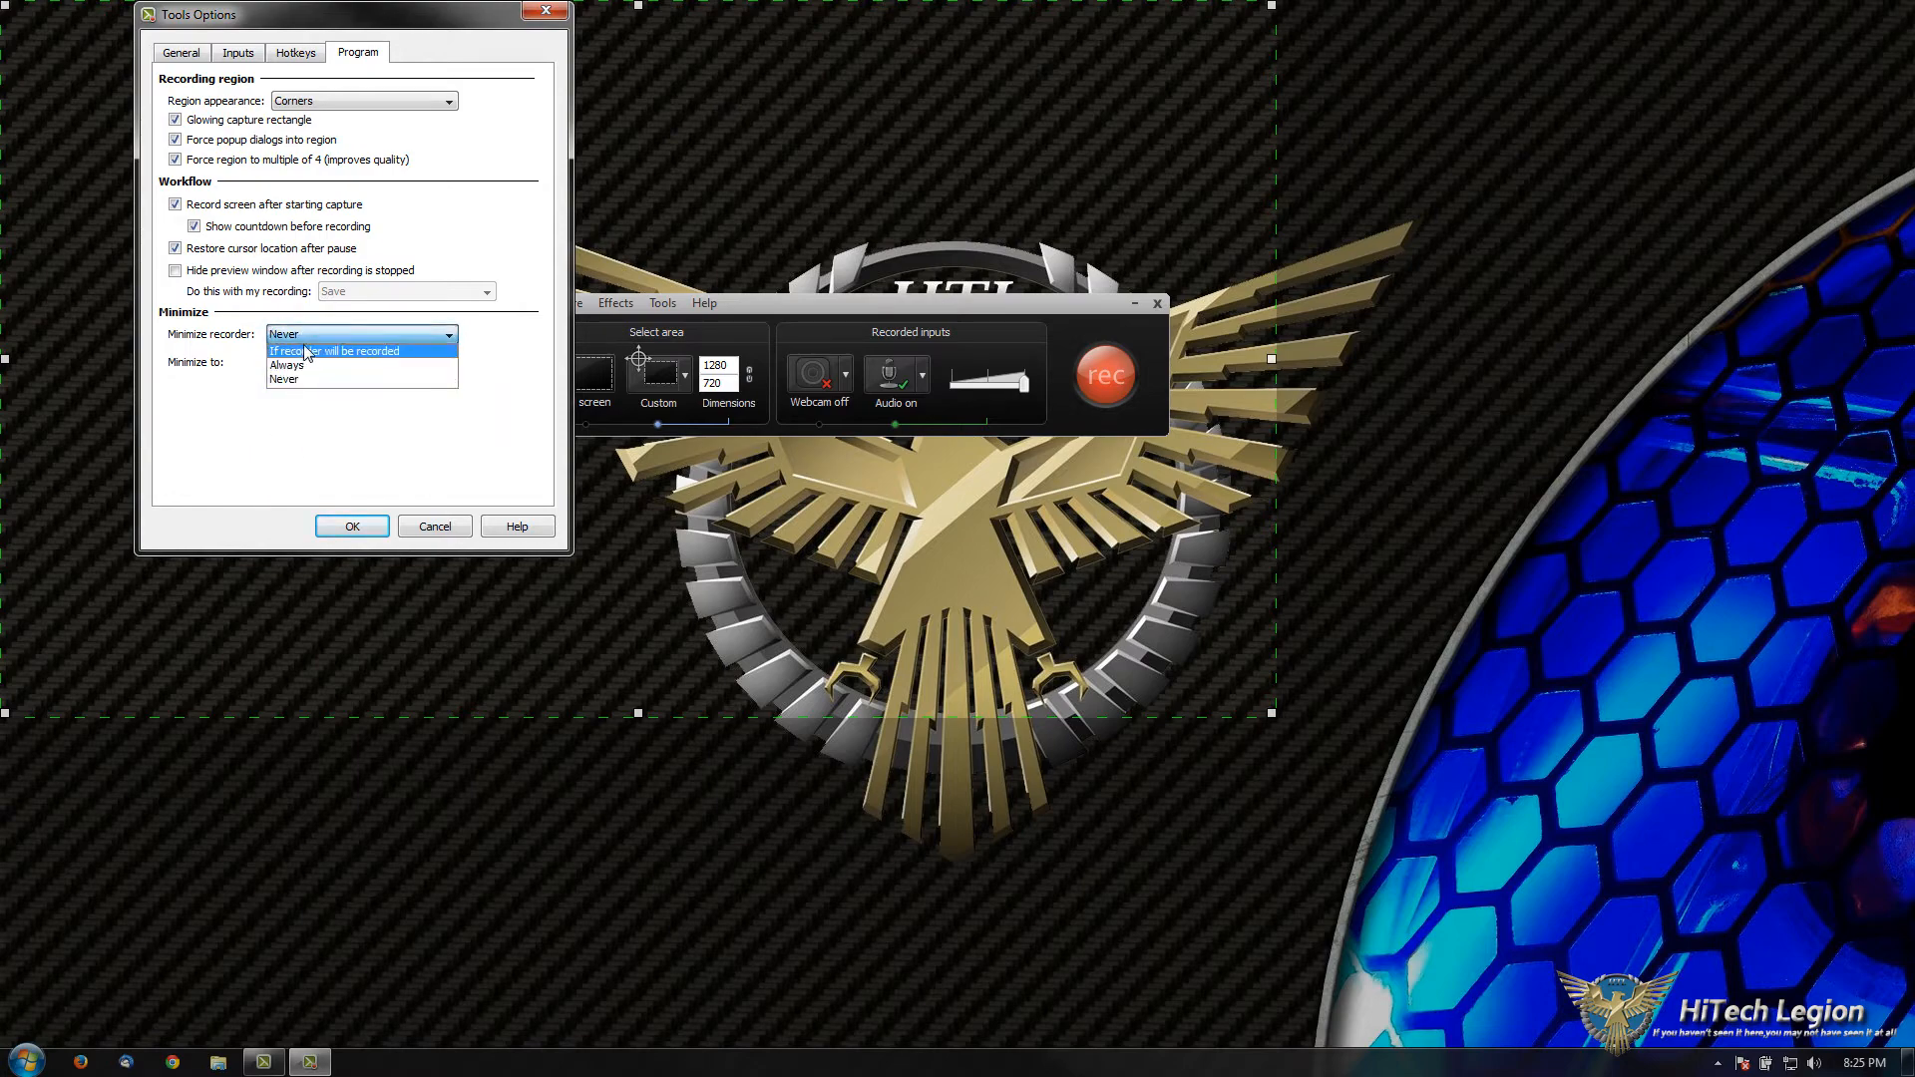
pyautogui.click(282, 380)
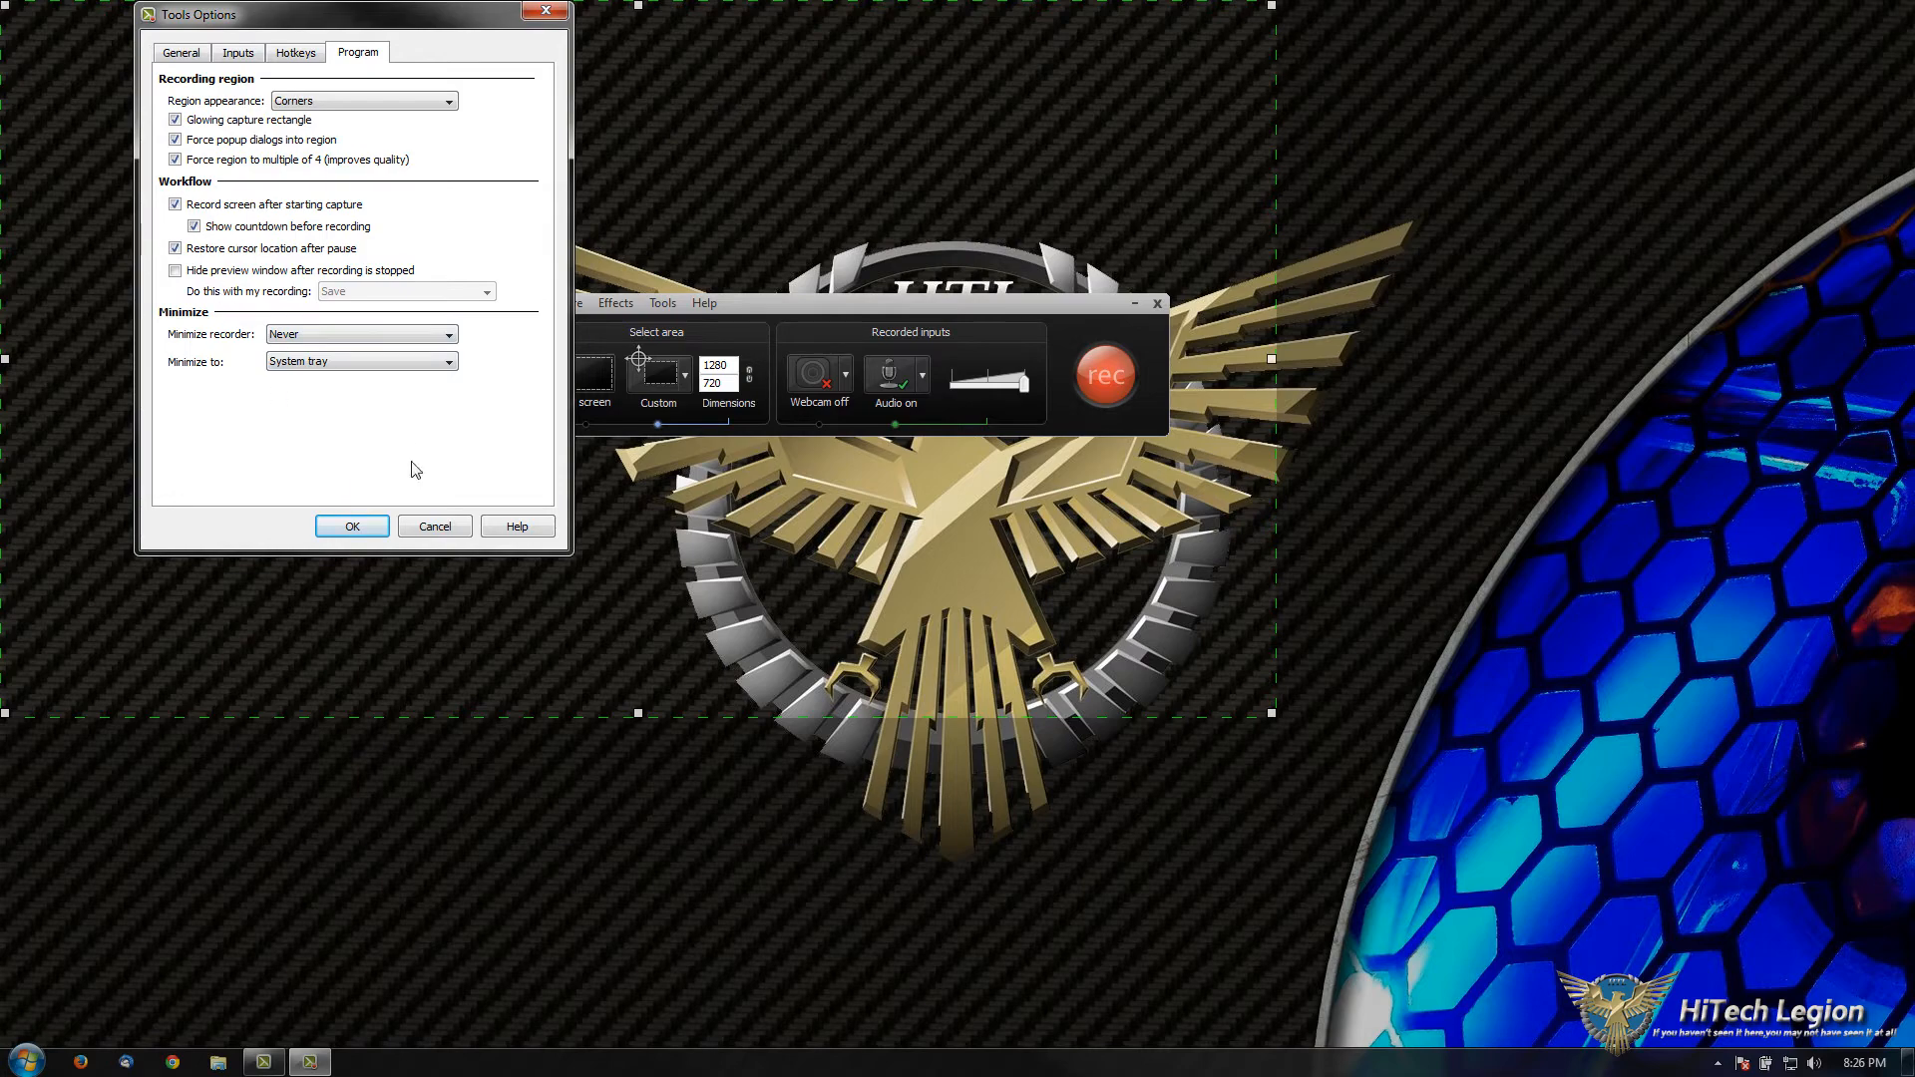
pyautogui.click(342, 527)
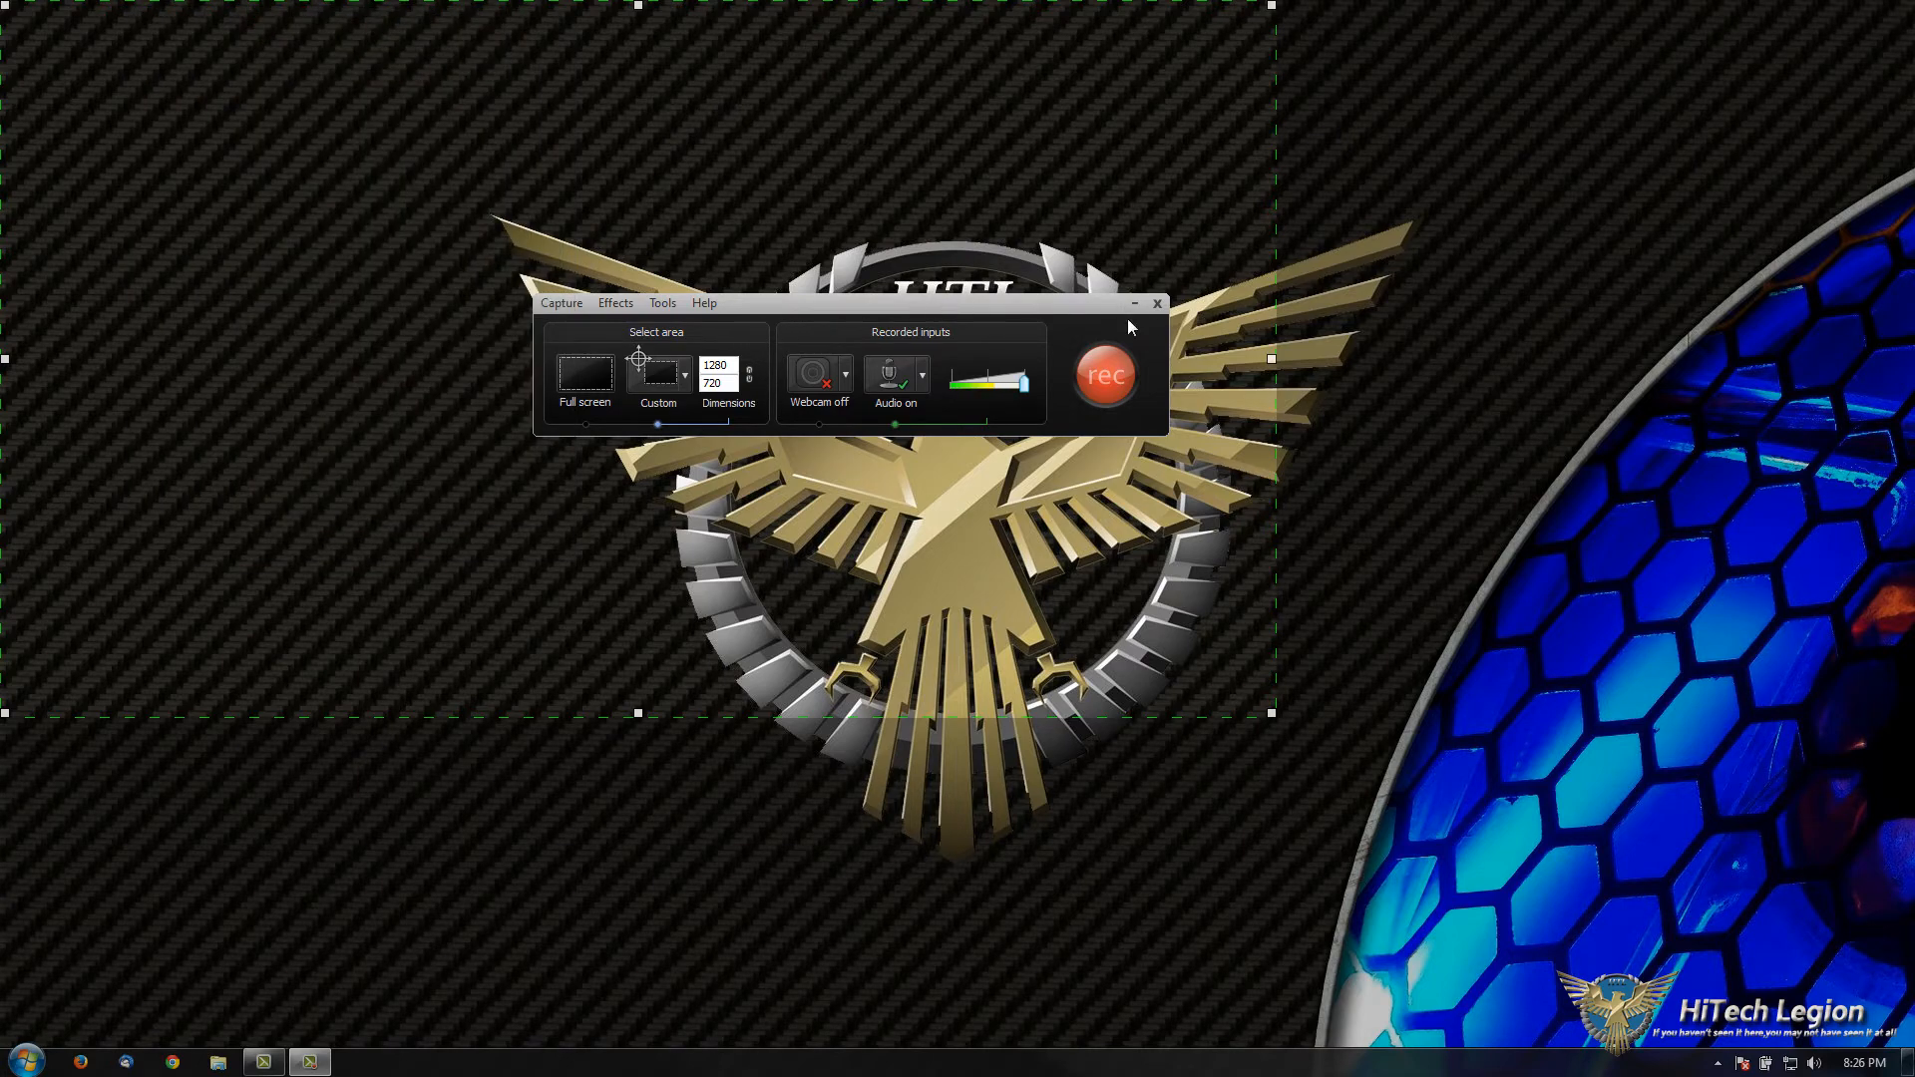
# Move the recorder below the logo, start recording, and reposition the capture region so it surrounds the eagle logo.
pyautogui.moveTo(1083, 311); pyautogui.dragTo(1176, 750)
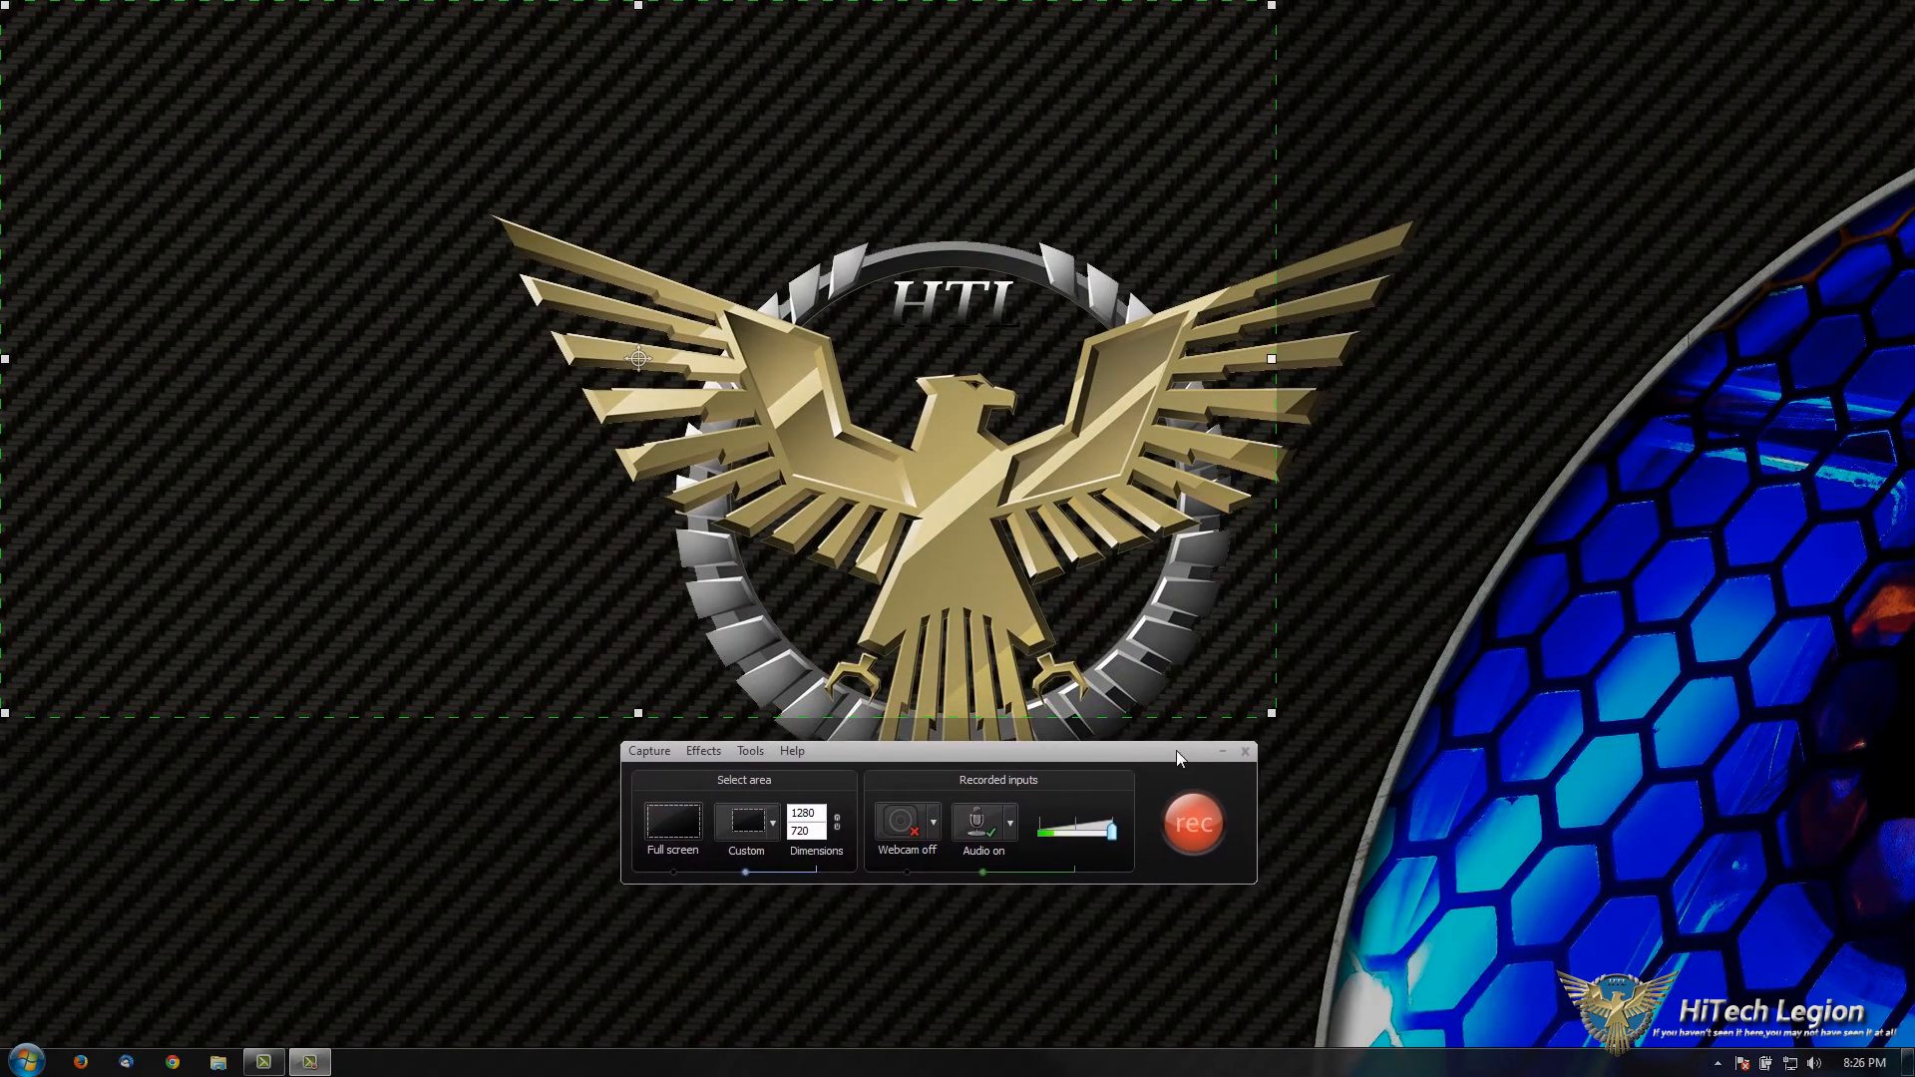
pyautogui.click(1203, 840)
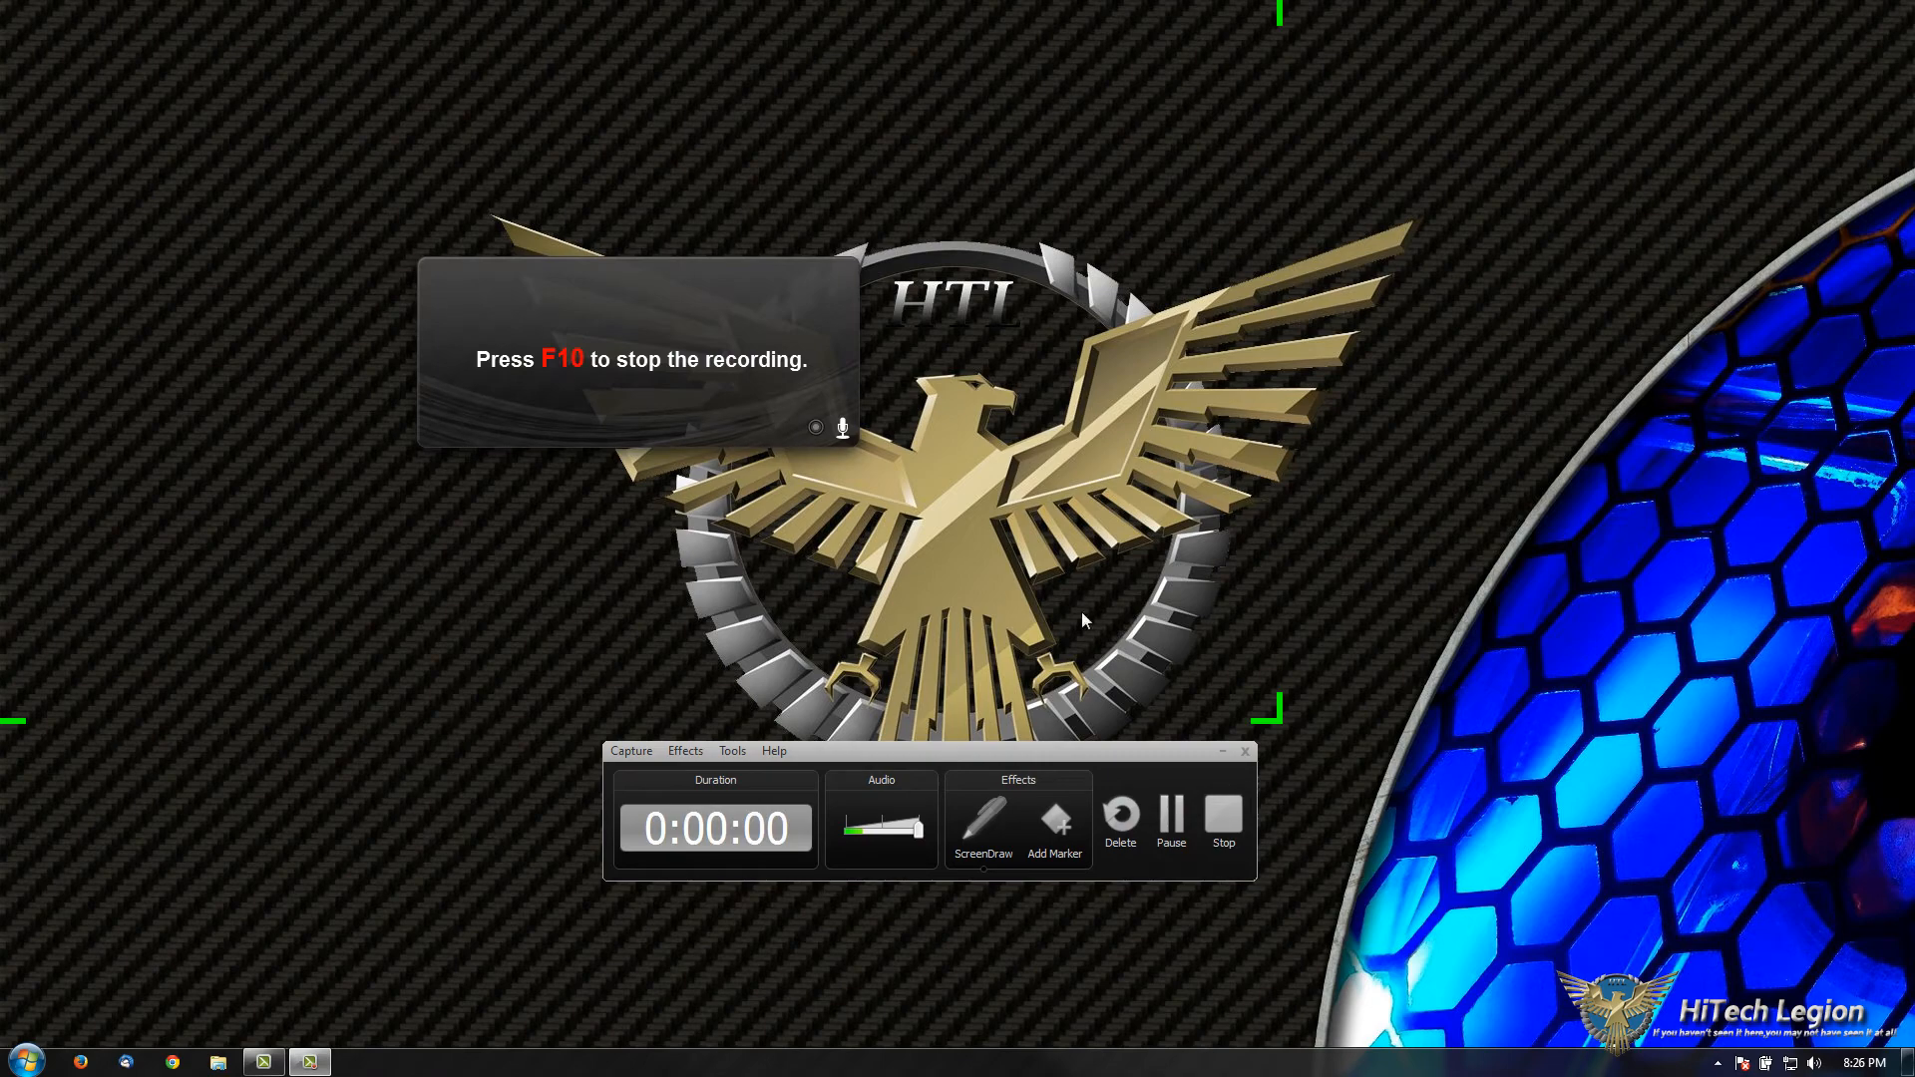
pyautogui.moveTo(1267, 722)
pyautogui.mouseDown()
pyautogui.moveTo(1295, 750)
pyautogui.moveTo(1290, 733)
pyautogui.mouseUp()
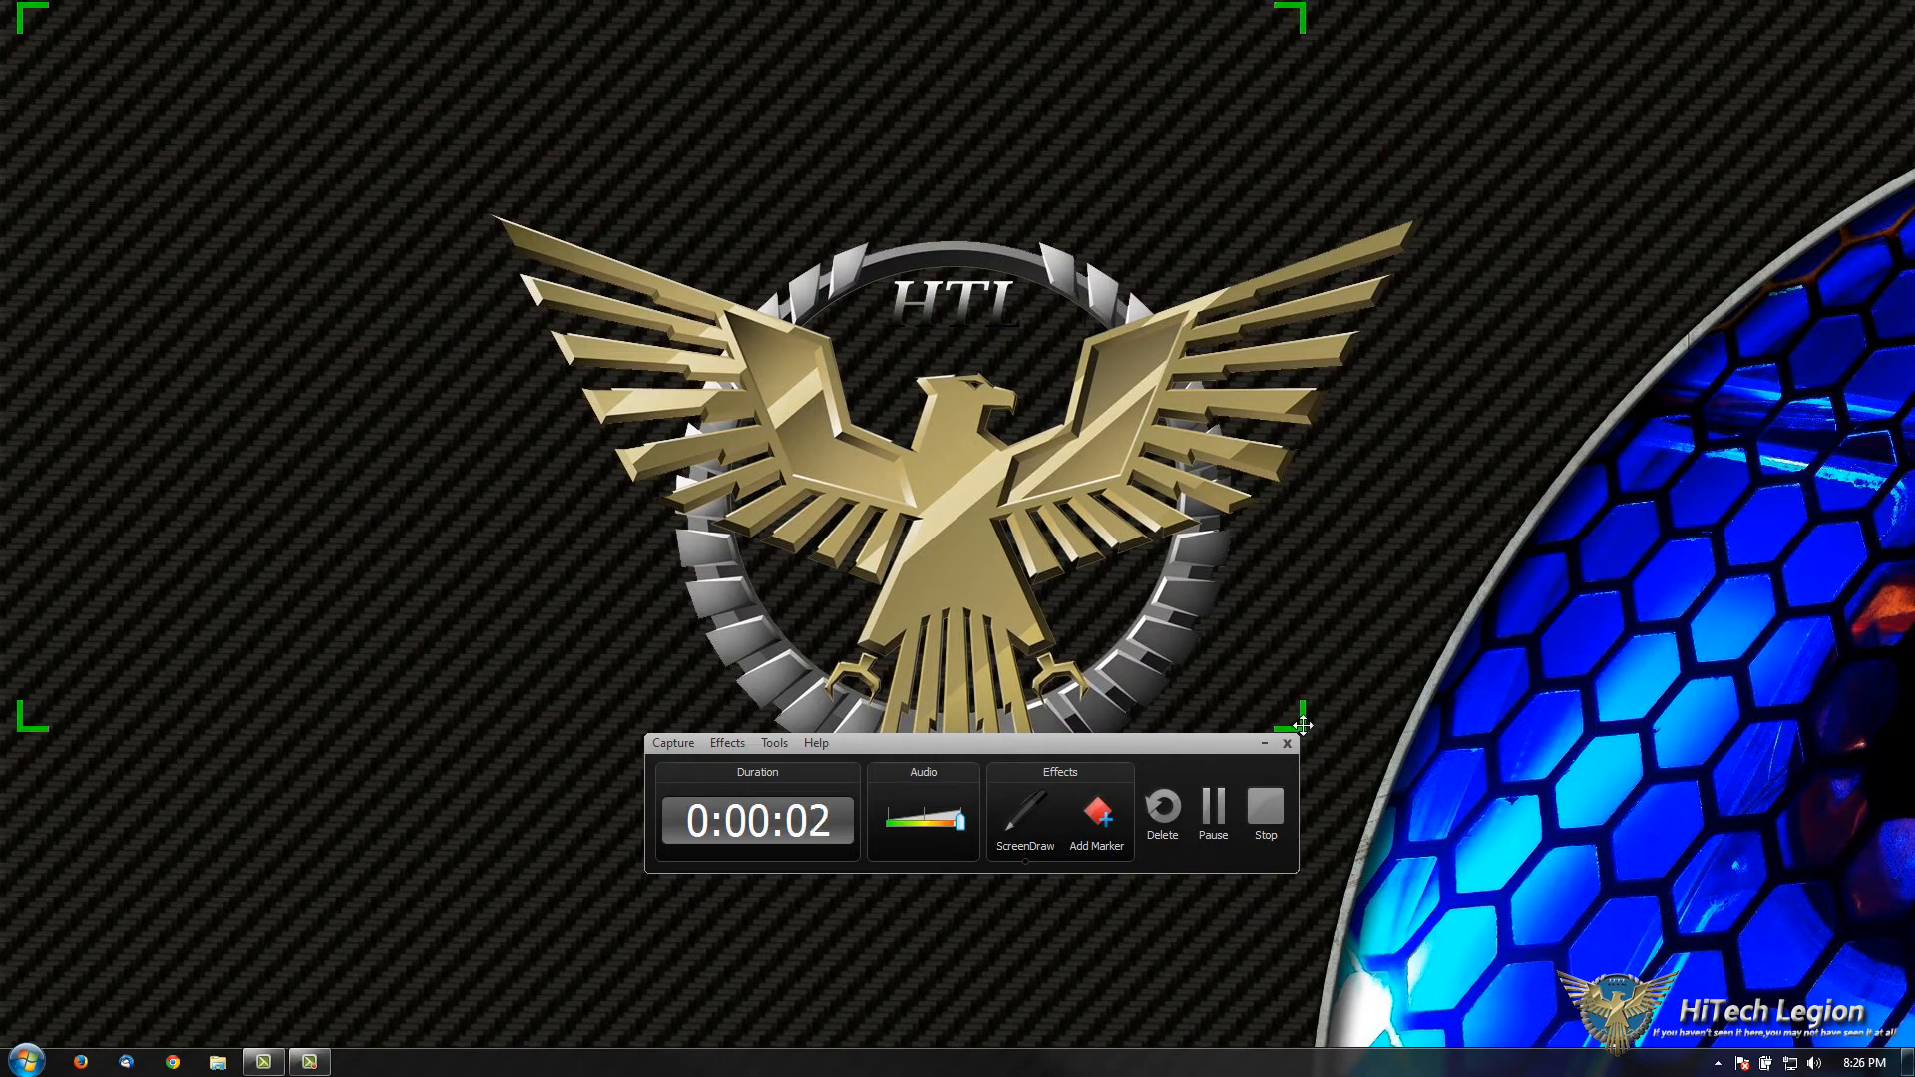
pyautogui.moveTo(1303, 726); pyautogui.dragTo(1502, 850)
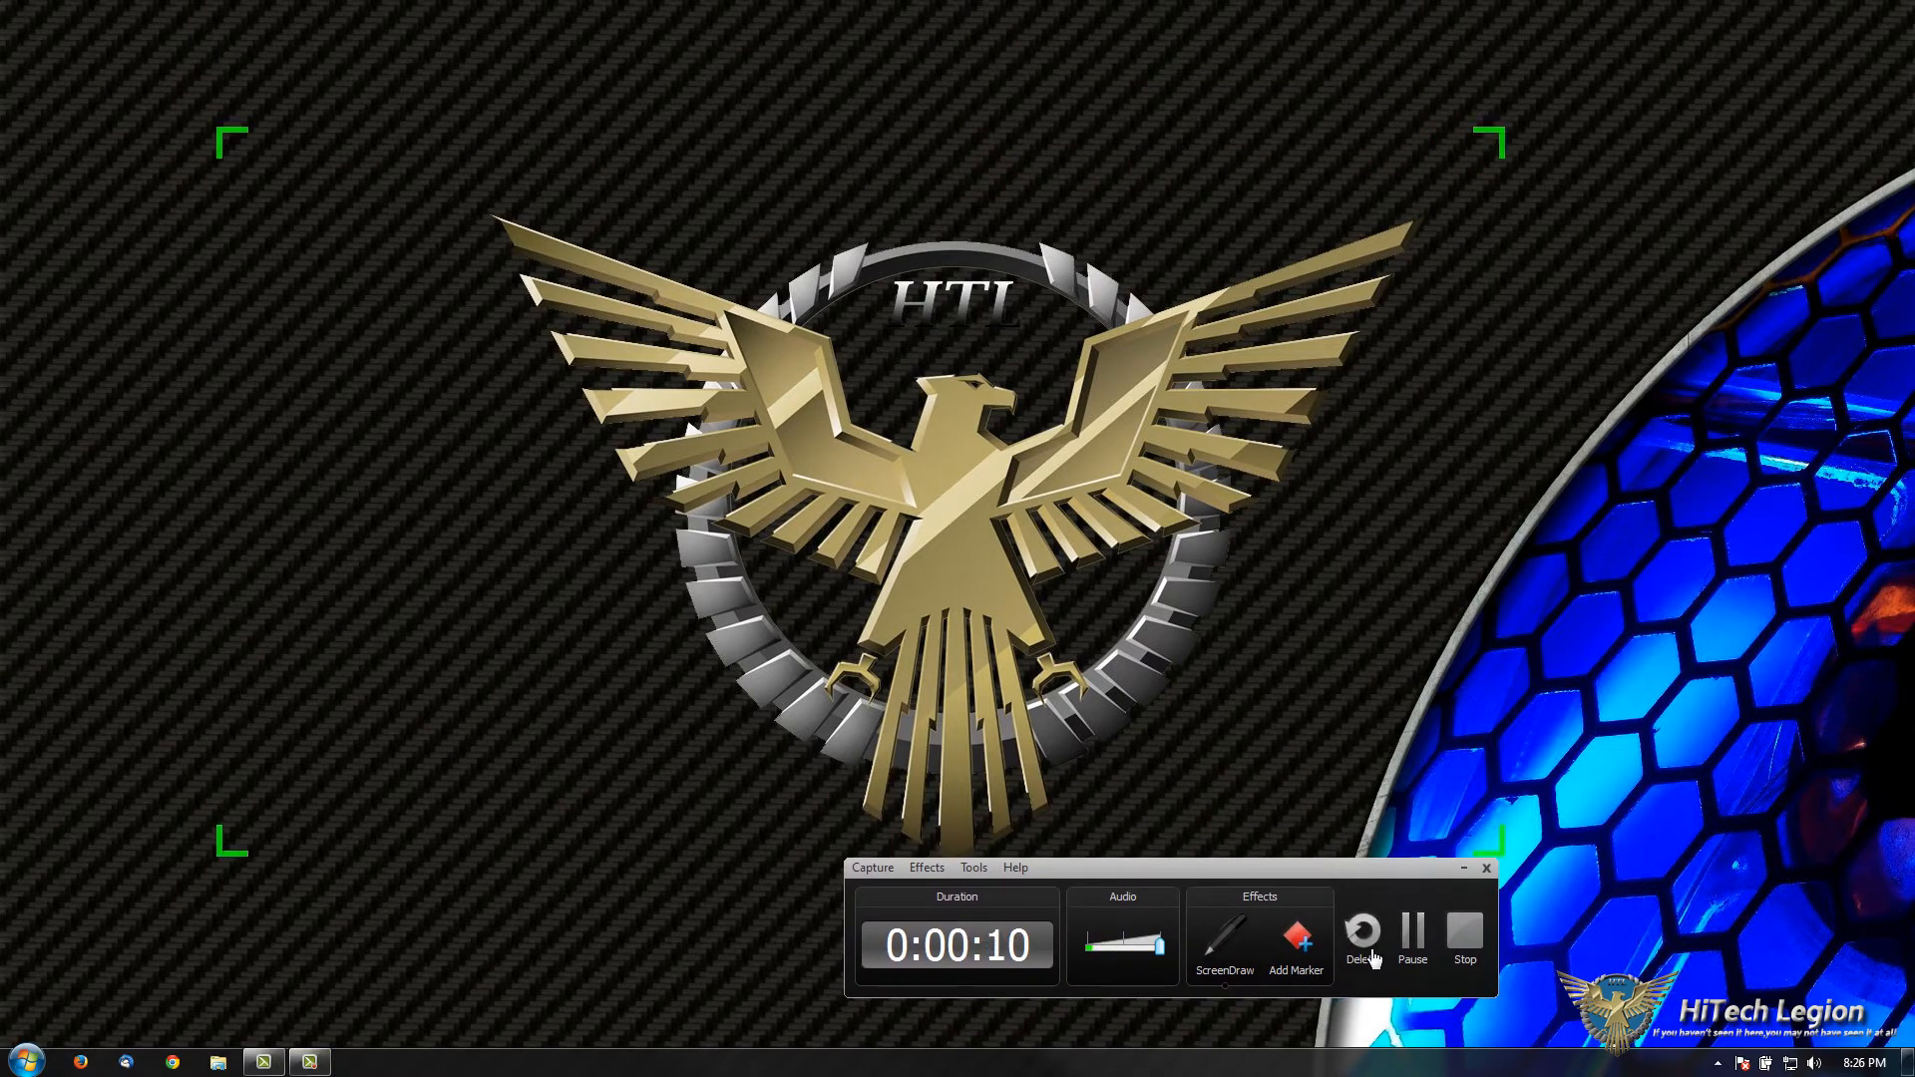
# Turn on ScreenDraw and draw a blue frame across the eagle's lower left, a red one over its right wing, and a small red one below.
pyautogui.click(1231, 937)
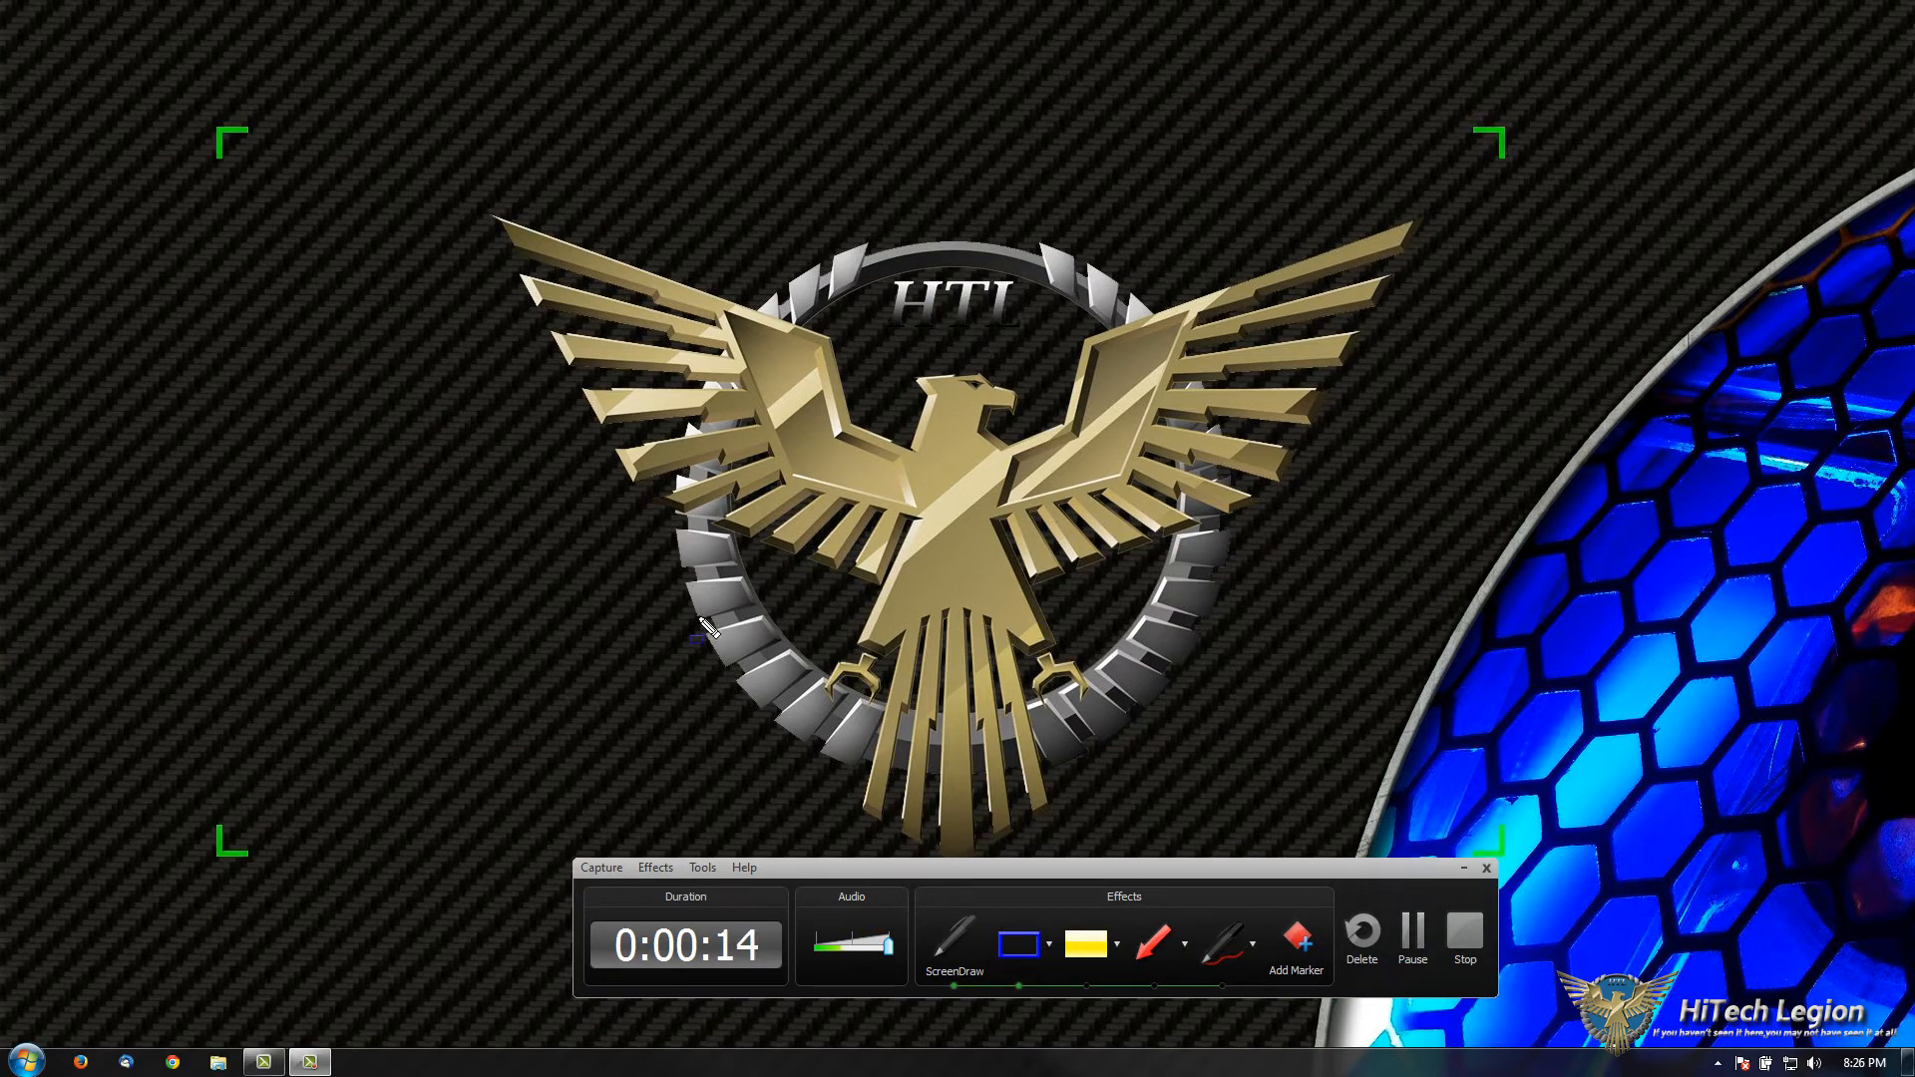
pyautogui.moveTo(477, 713); pyautogui.dragTo(929, 543)
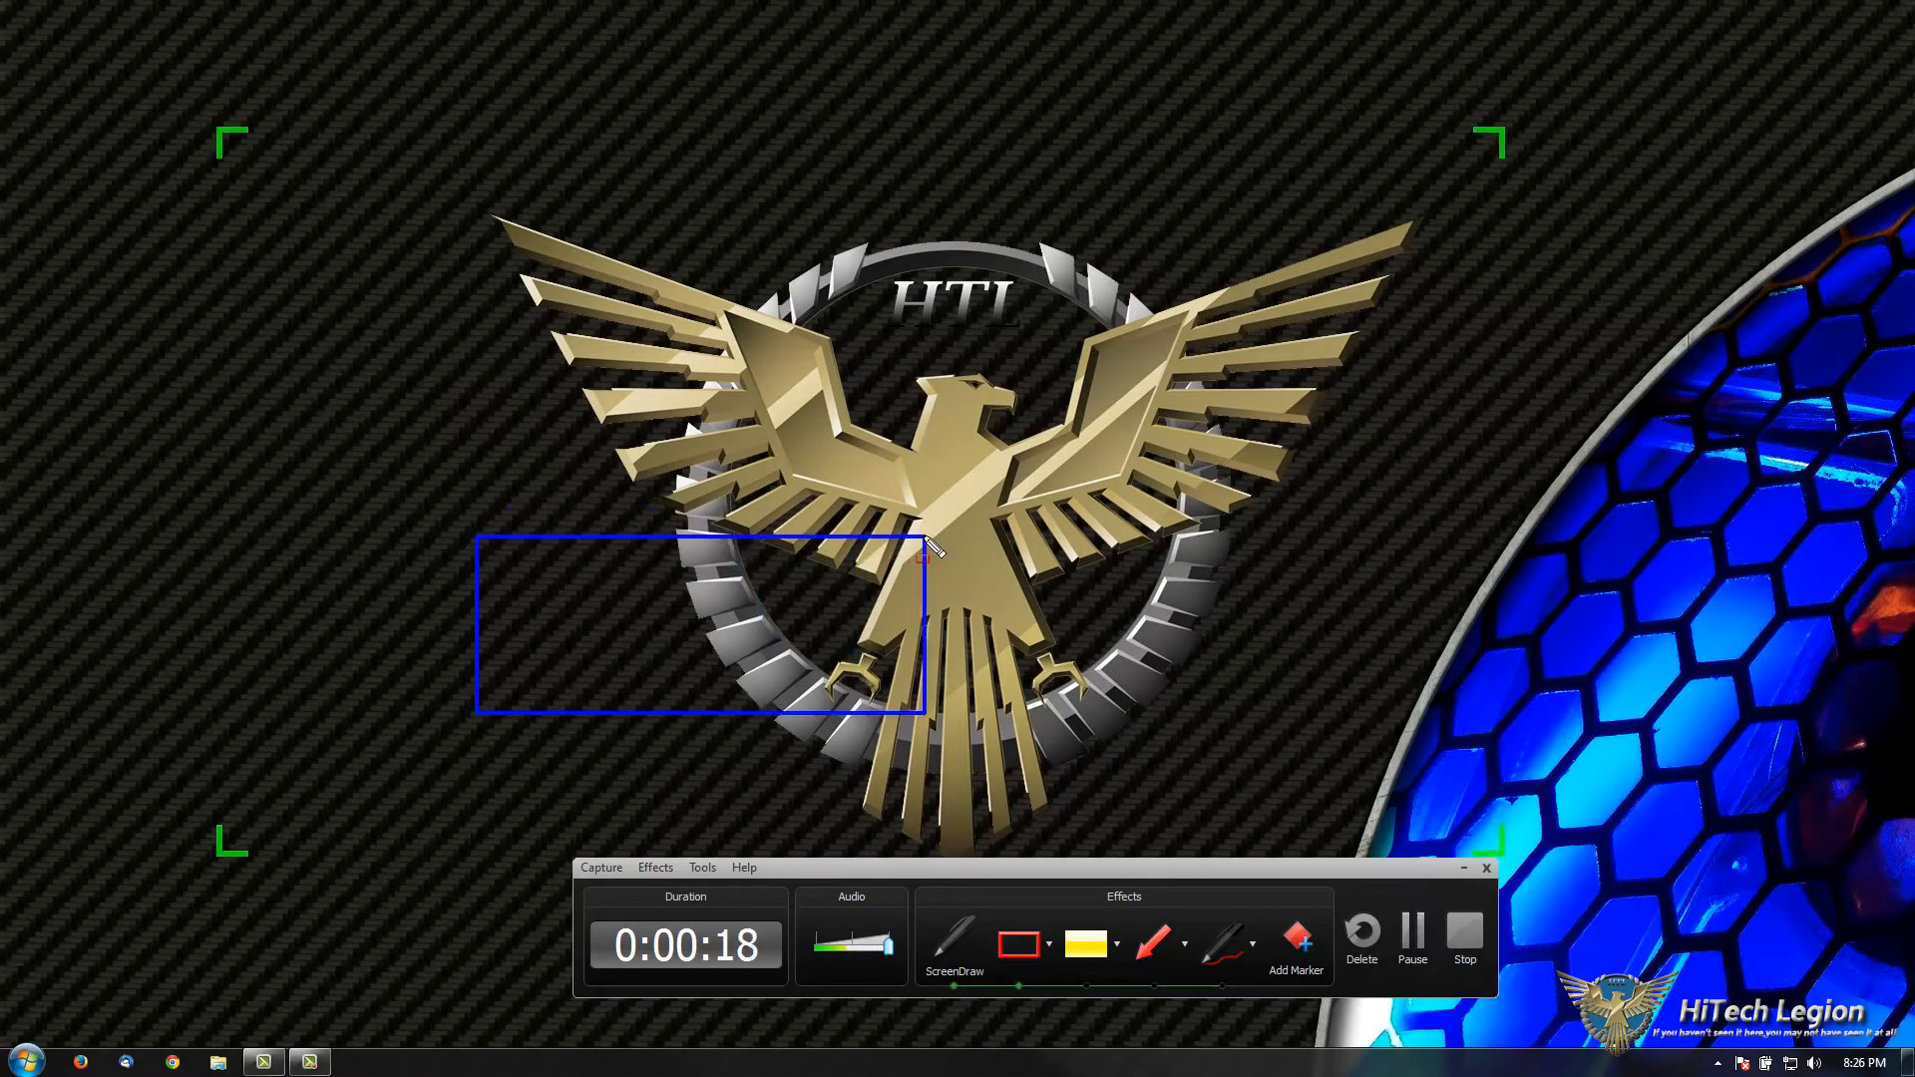
pyautogui.moveTo(1044, 431)
pyautogui.mouseDown()
pyautogui.moveTo(1081, 599)
pyautogui.moveTo(1227, 640)
pyautogui.mouseUp()
pyautogui.click(1048, 942)
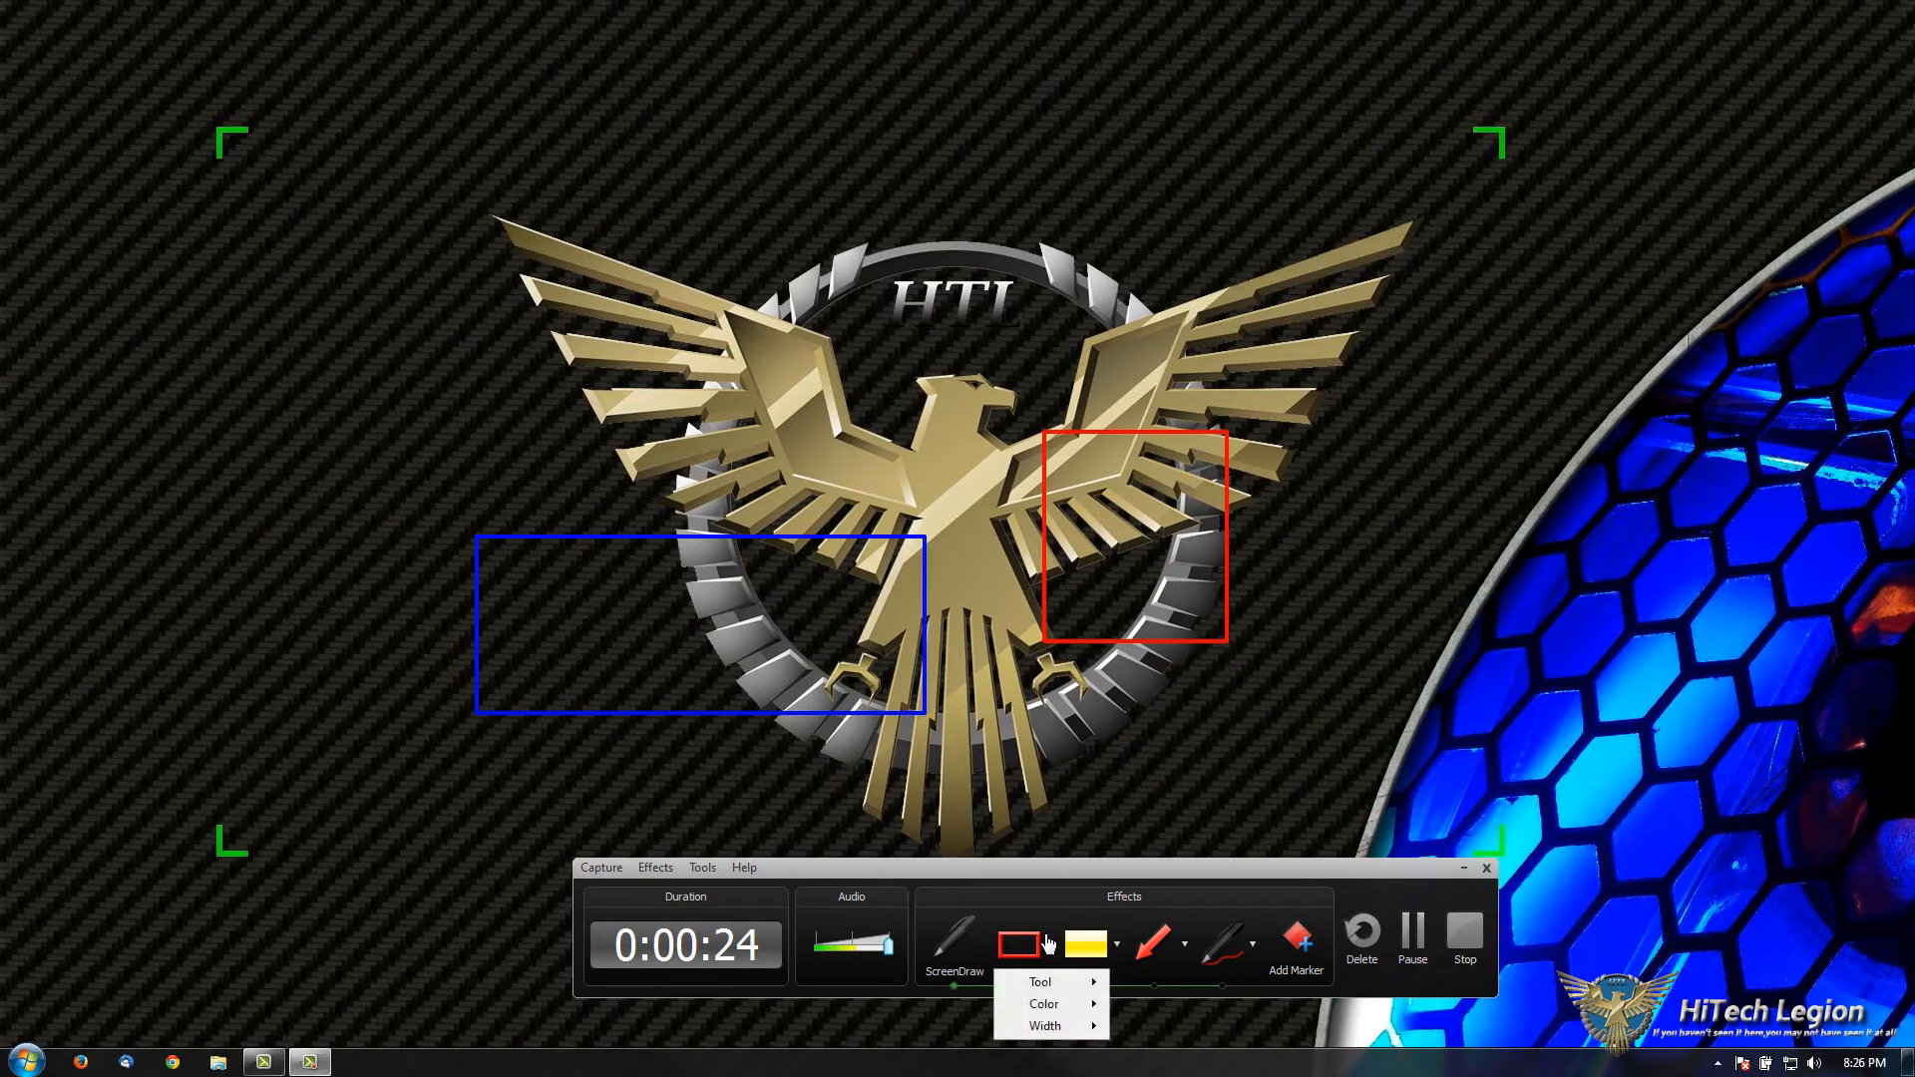
pyautogui.moveTo(1047, 984)
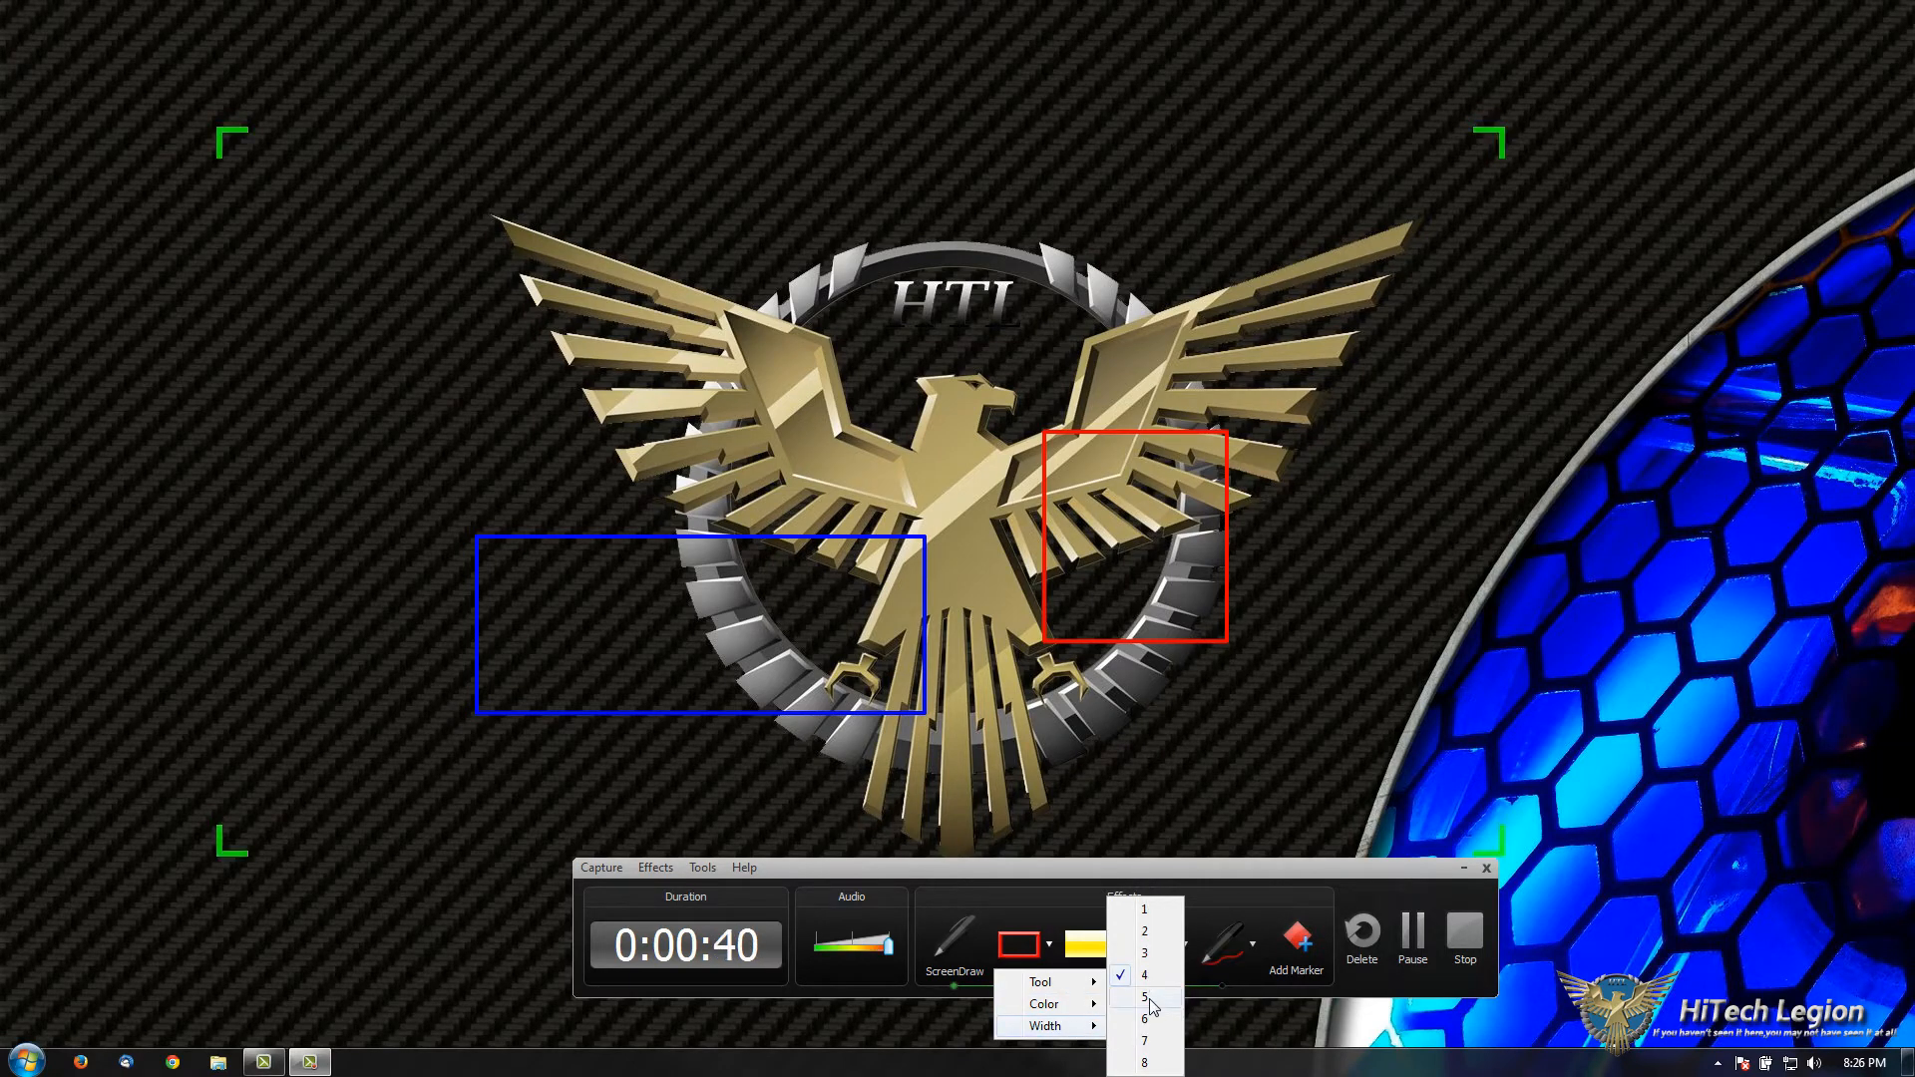
pyautogui.moveTo(1179, 839); pyautogui.dragTo(1170, 788)
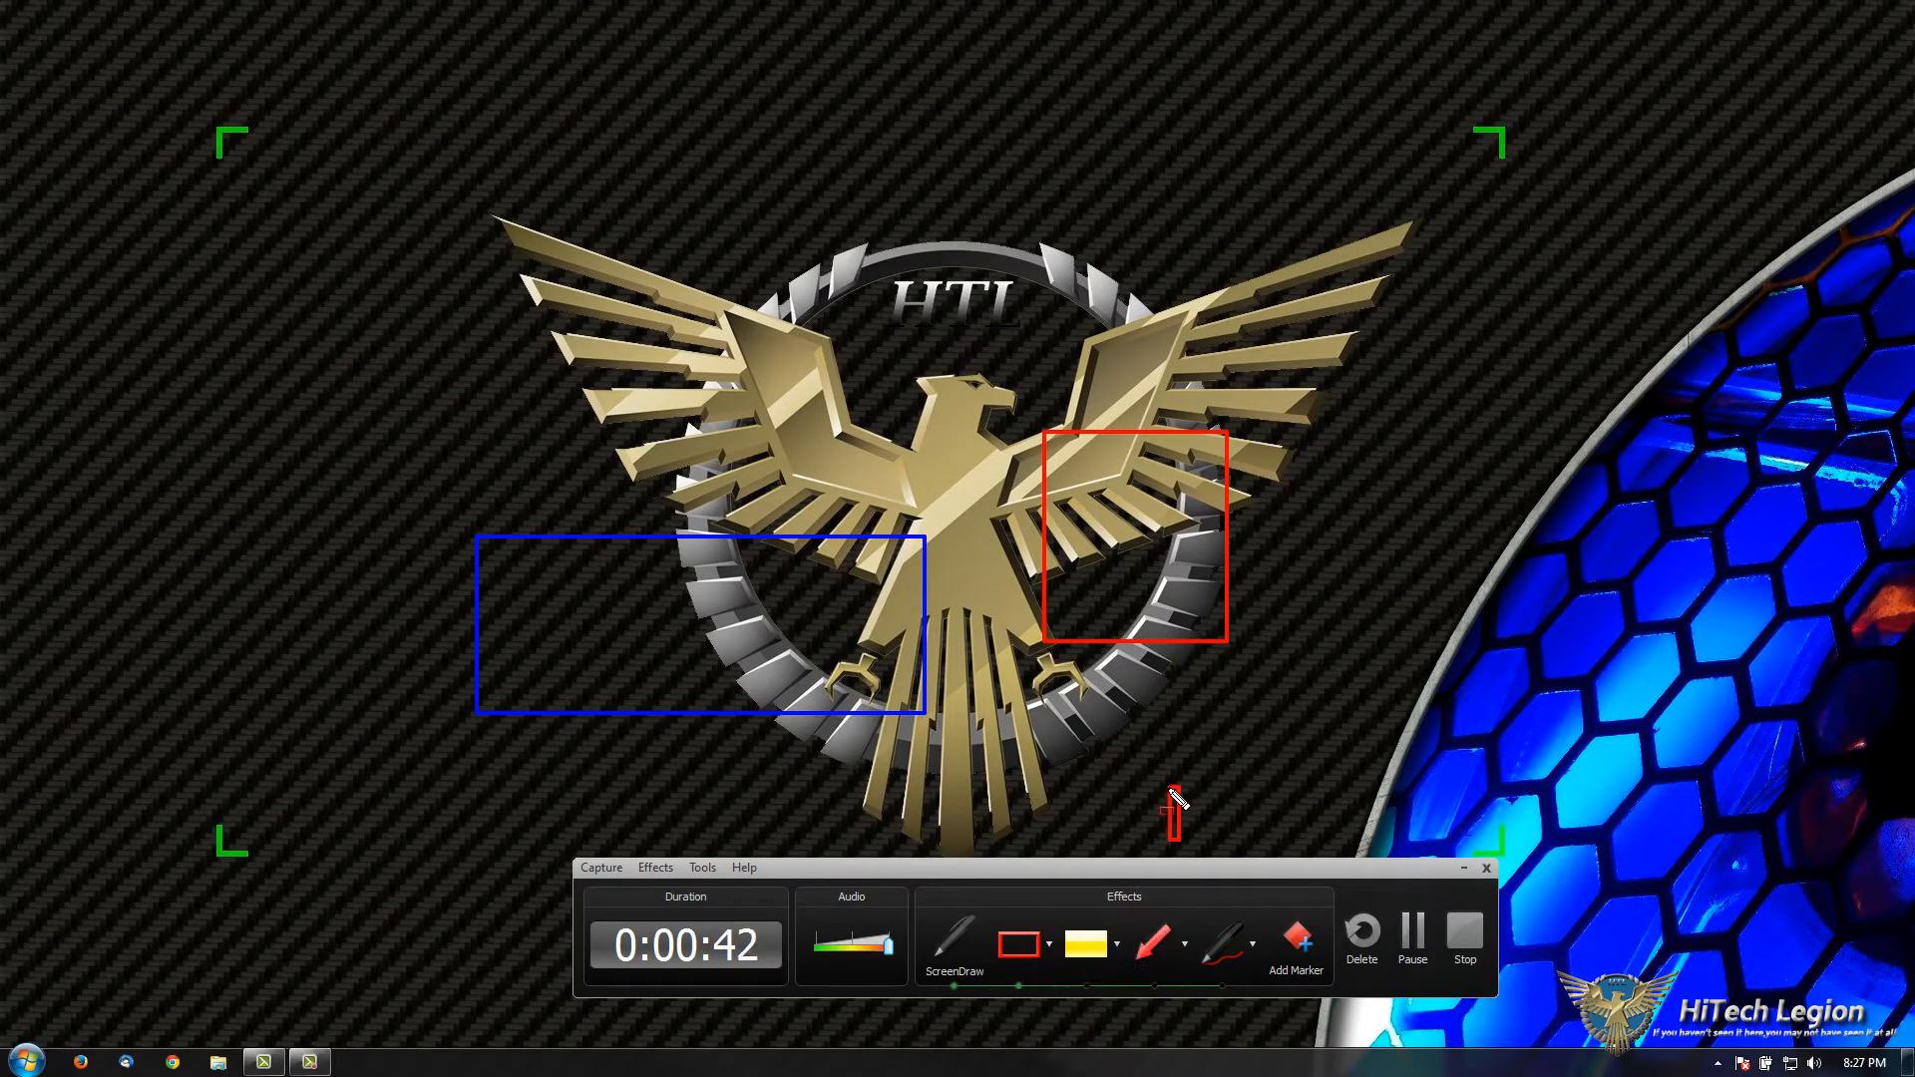
# Draw red arrows of different widths across the eagle, plus a thin blue arrow and a thicker cyan arrow.
pyautogui.click(1157, 958)
pyautogui.moveTo(1122, 725)
pyautogui.mouseDown()
pyautogui.moveTo(1115, 650)
pyautogui.moveTo(906, 424)
pyautogui.mouseUp()
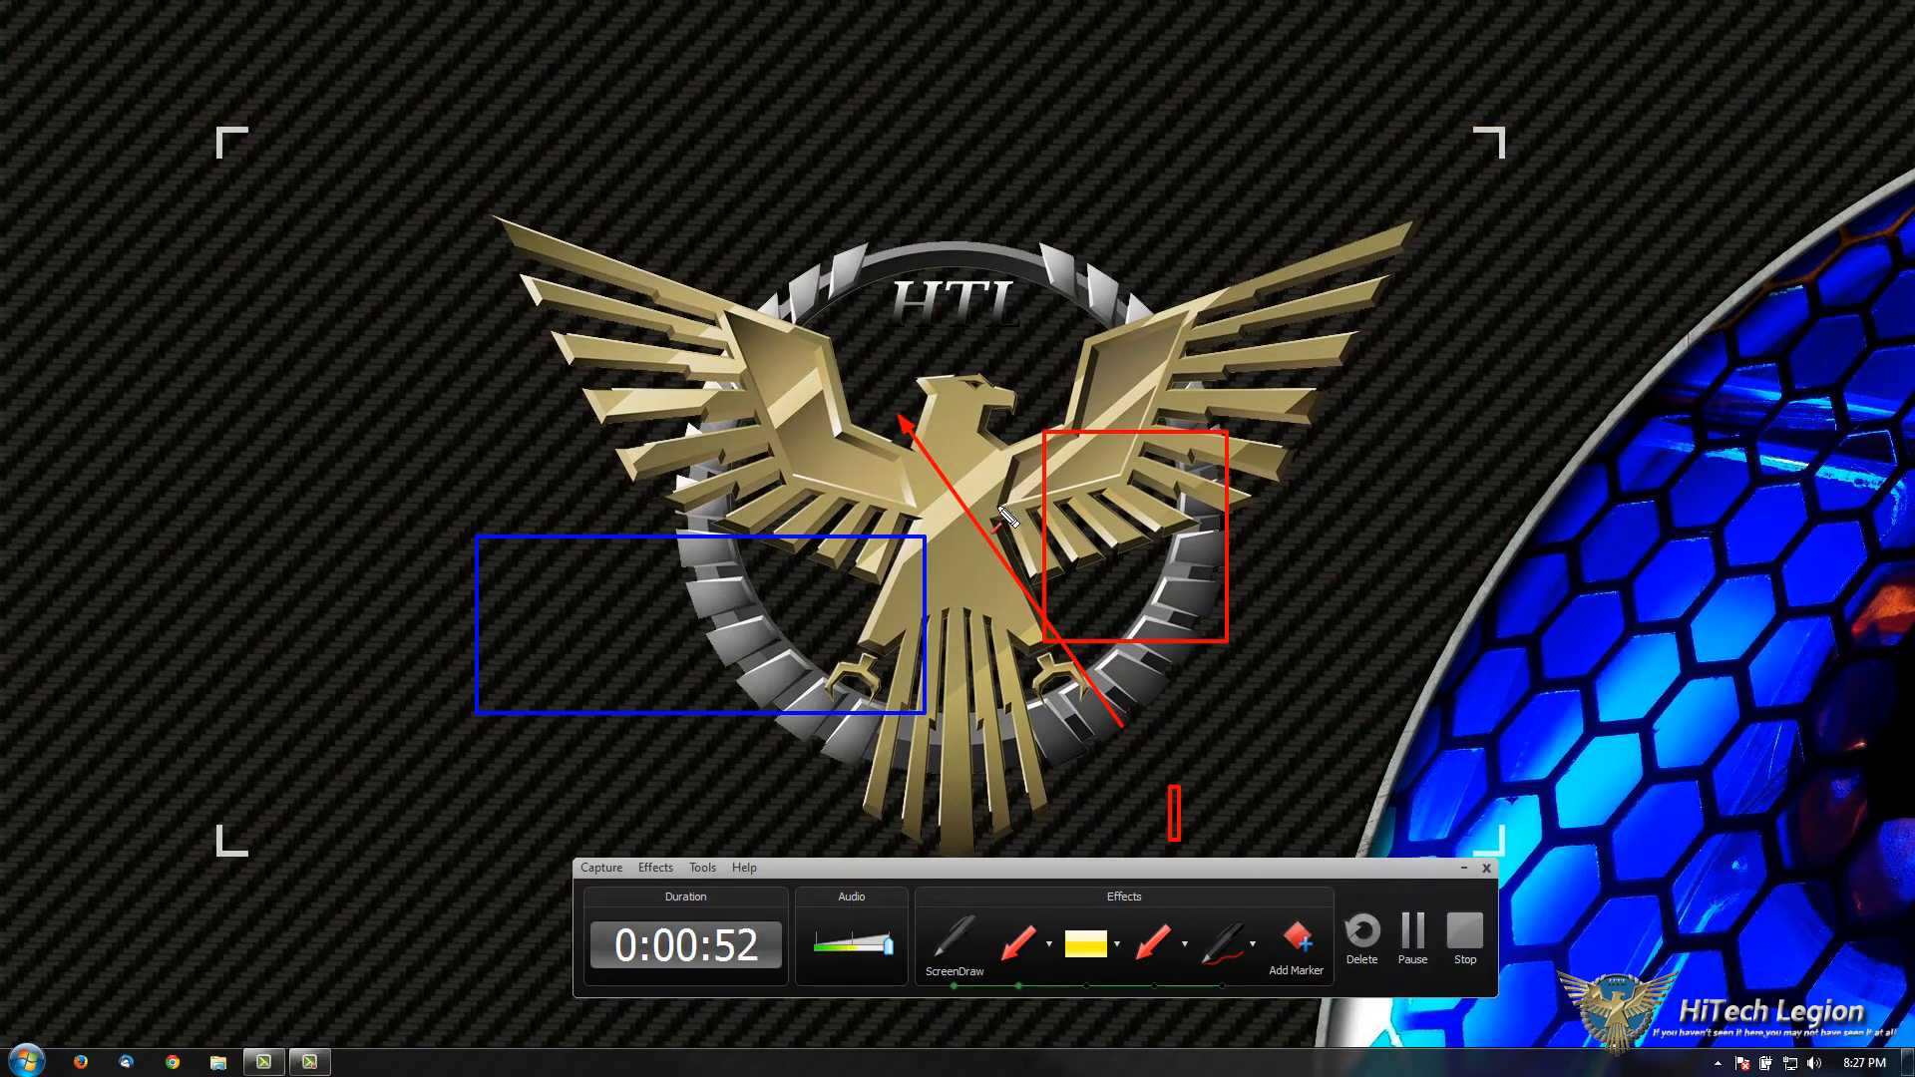
pyautogui.moveTo(910, 502)
pyautogui.mouseDown()
pyautogui.moveTo(1237, 518)
pyautogui.moveTo(887, 587)
pyautogui.mouseUp()
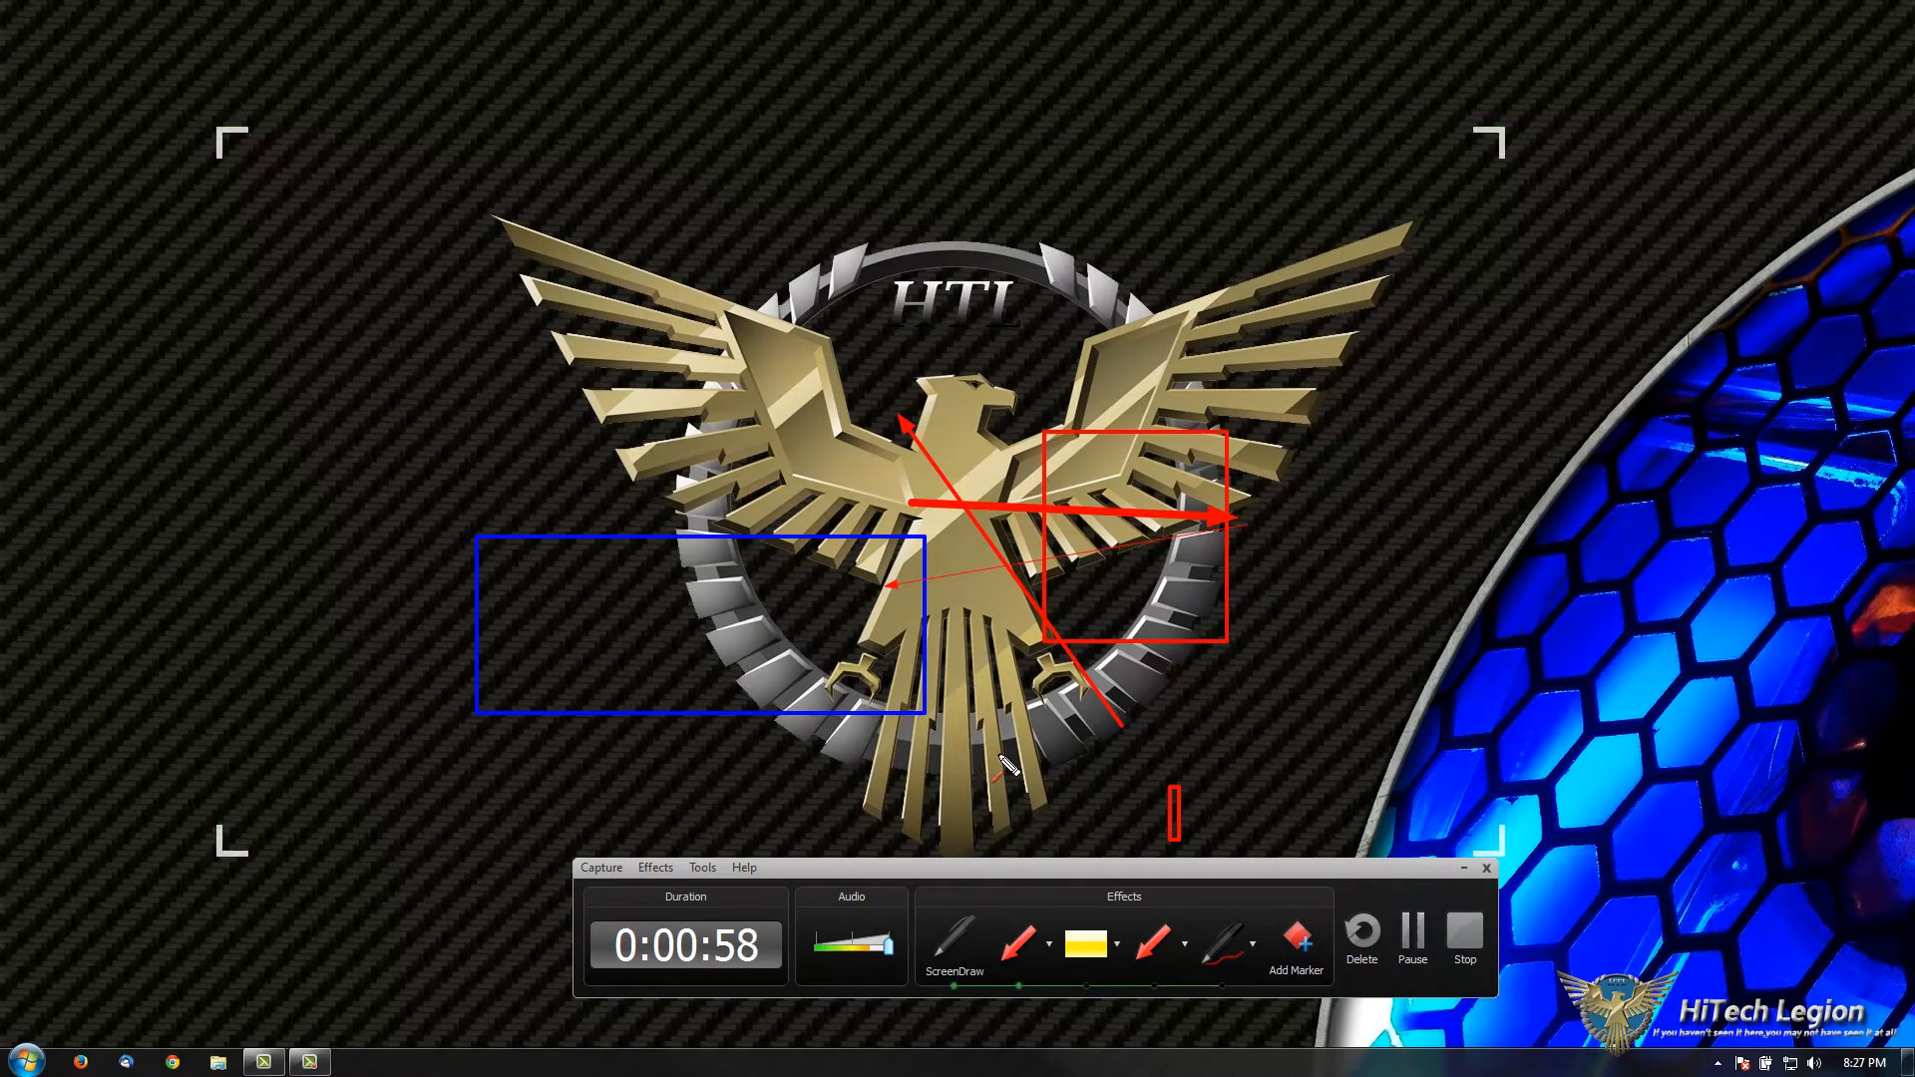
pyautogui.press('b')
pyautogui.moveTo(871, 366); pyautogui.dragTo(1057, 681)
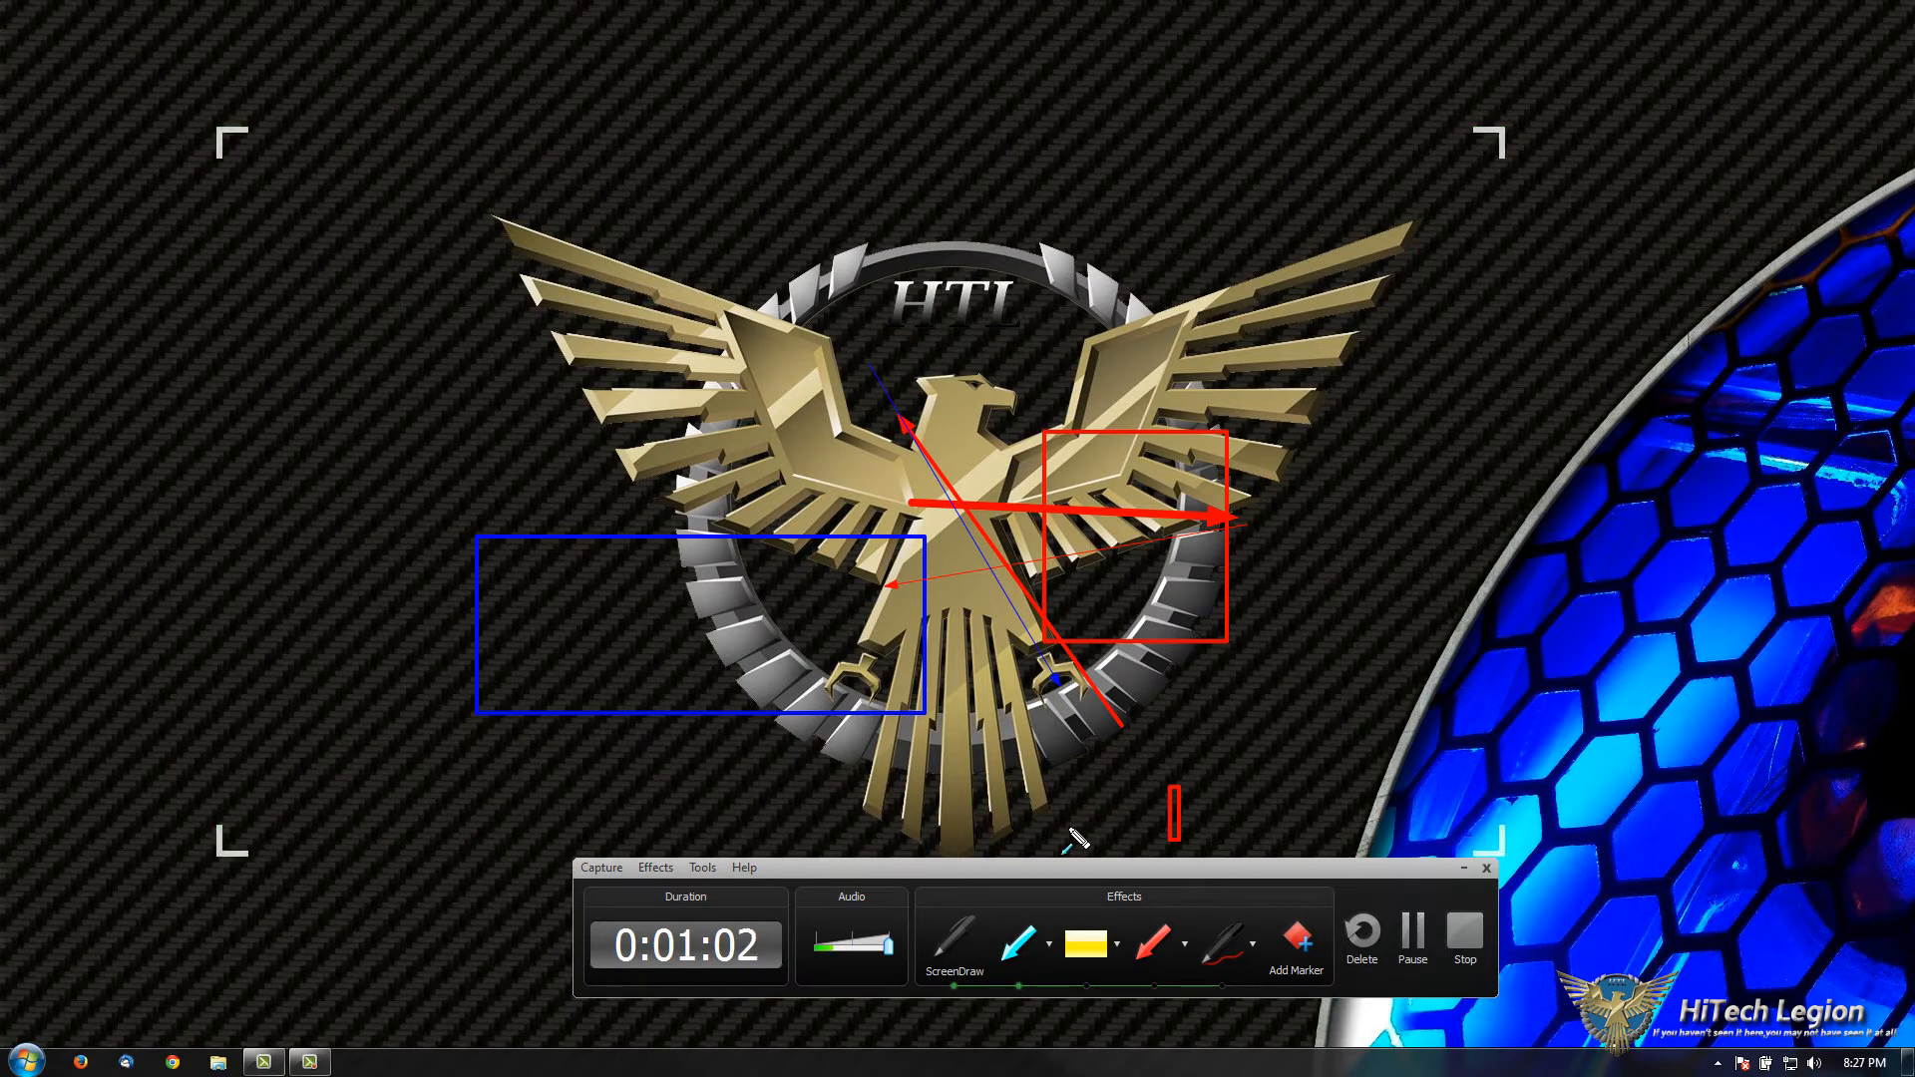
pyautogui.moveTo(918, 798); pyautogui.dragTo(1087, 530)
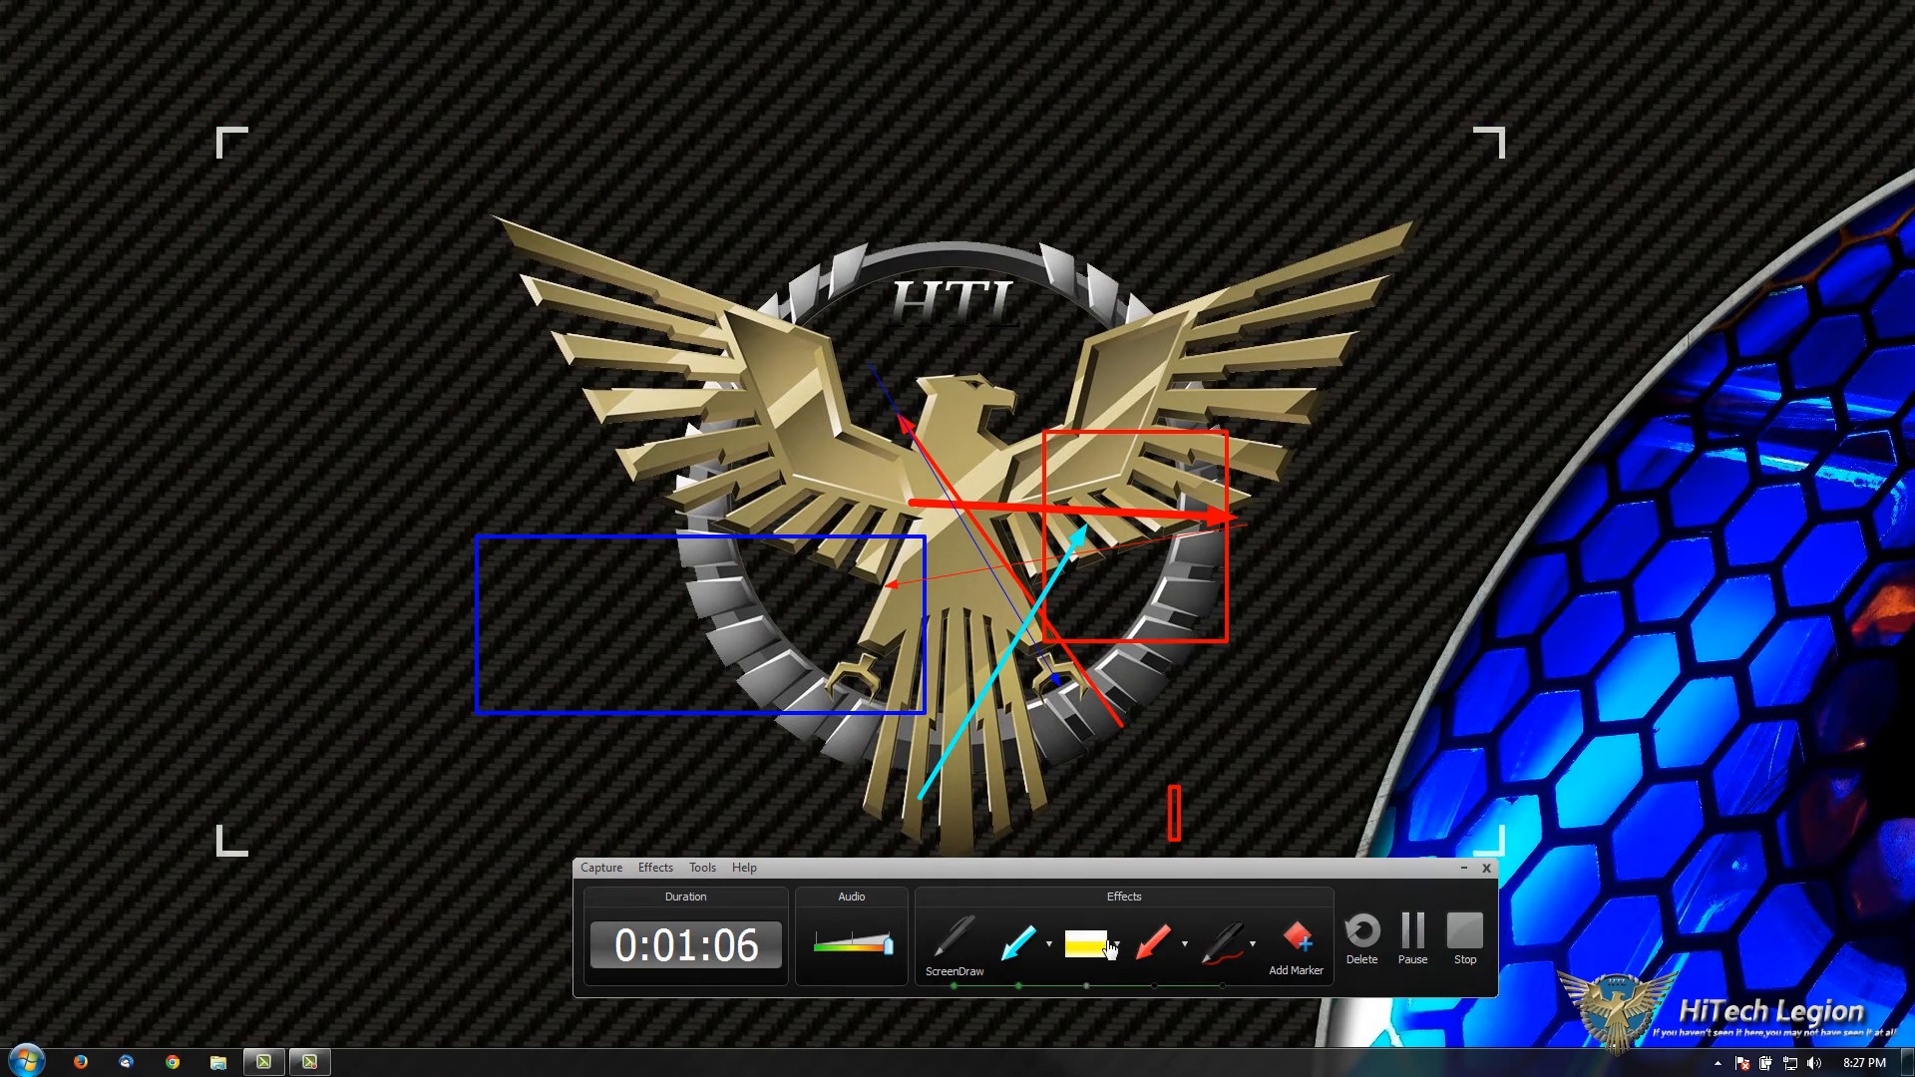
# Draw a thin red line below the eagle's left wing with the Line tool, and freehand red pen loops around both wings.
pyautogui.click(1186, 945)
pyautogui.moveTo(1192, 983)
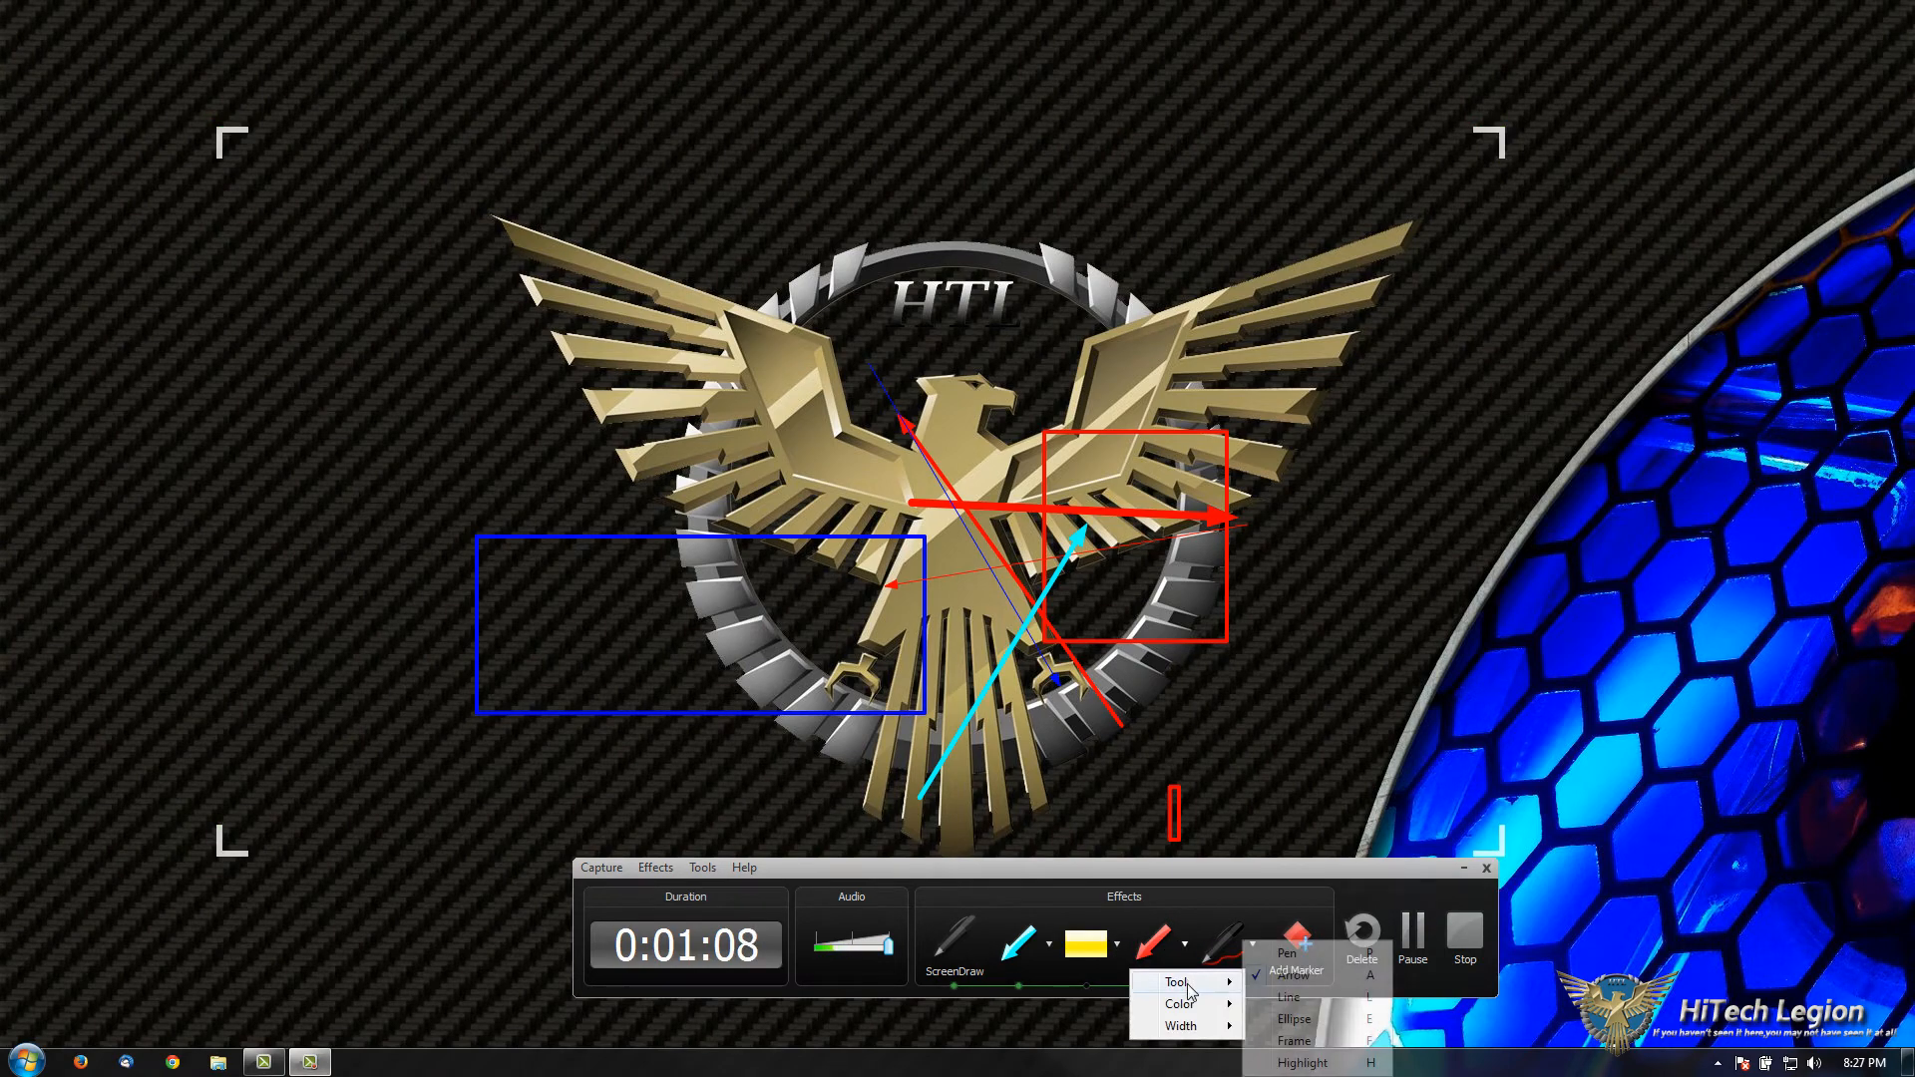
pyautogui.click(1317, 998)
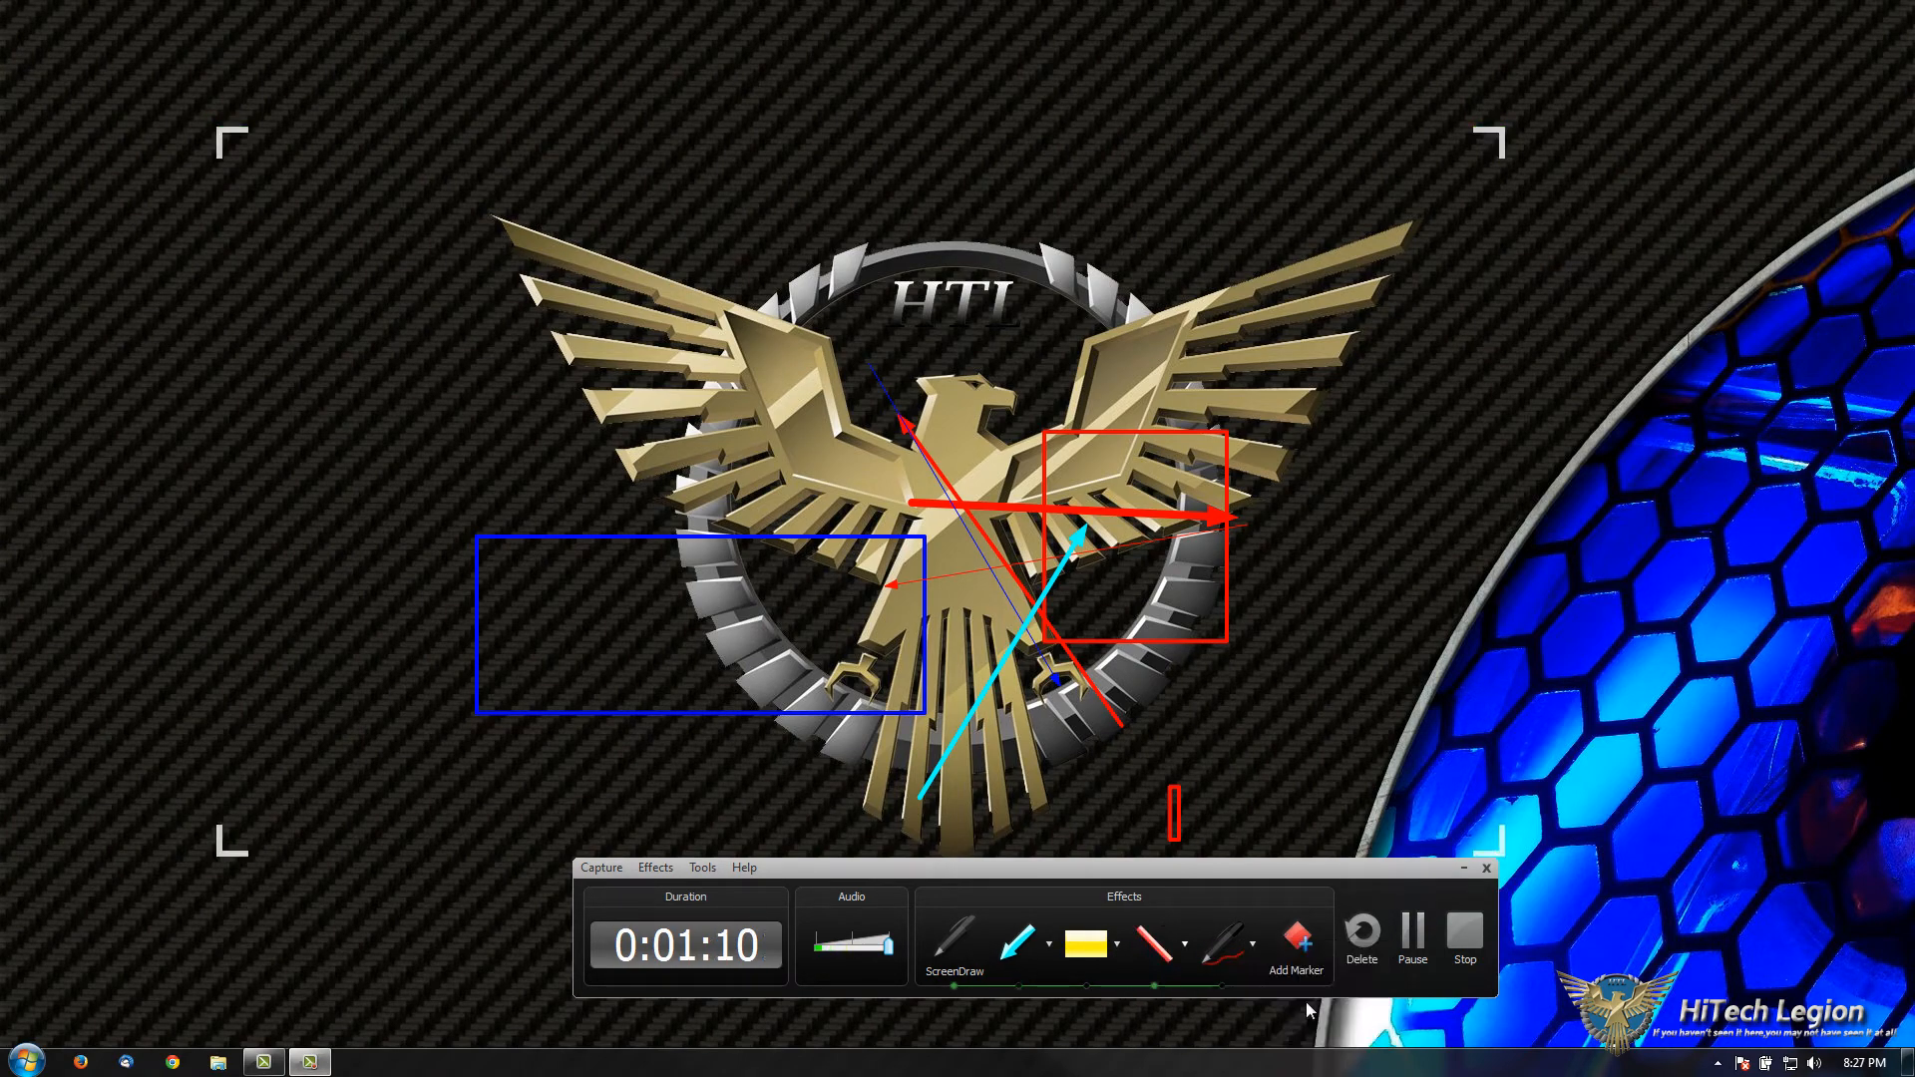
pyautogui.moveTo(650, 484); pyautogui.dragTo(958, 646)
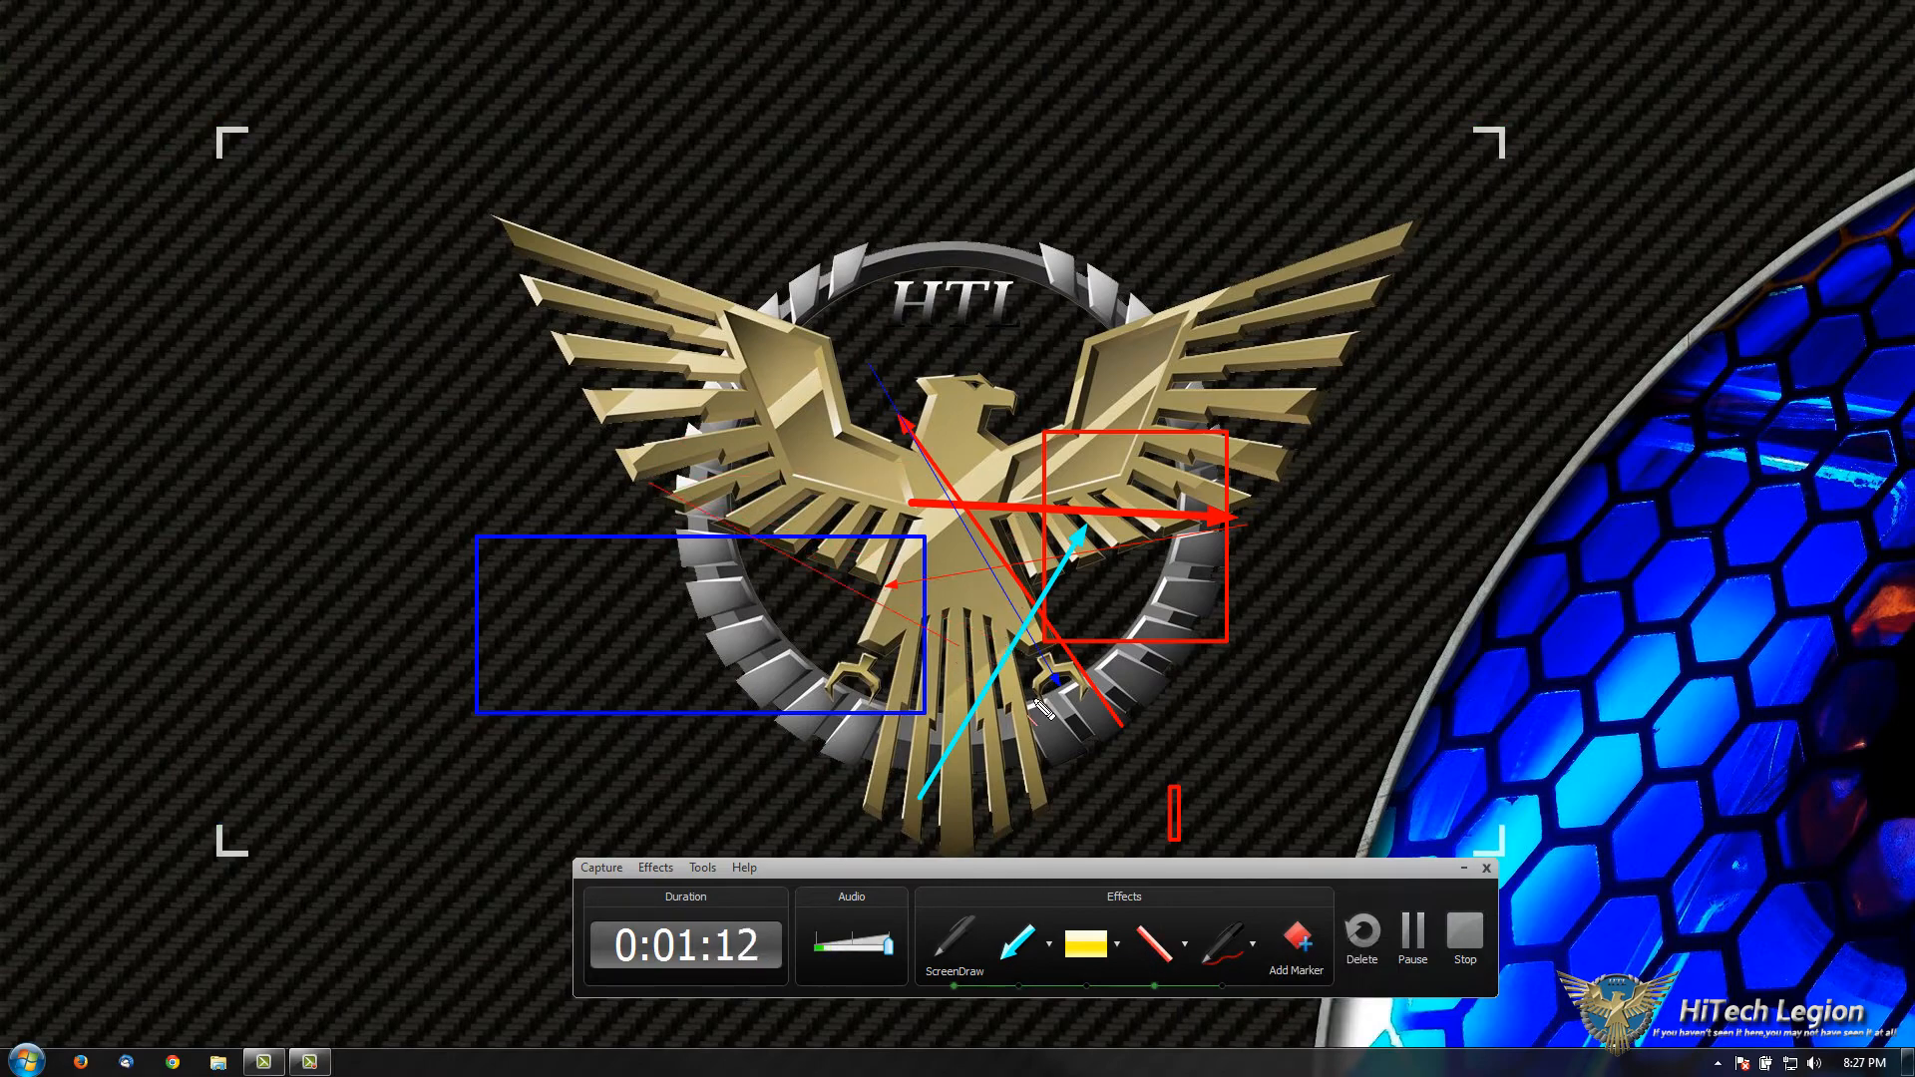
pyautogui.click(1219, 956)
pyautogui.moveTo(778, 418)
pyautogui.mouseDown()
pyautogui.moveTo(642, 611)
pyautogui.moveTo(675, 718)
pyautogui.moveTo(739, 738)
pyautogui.mouseUp()
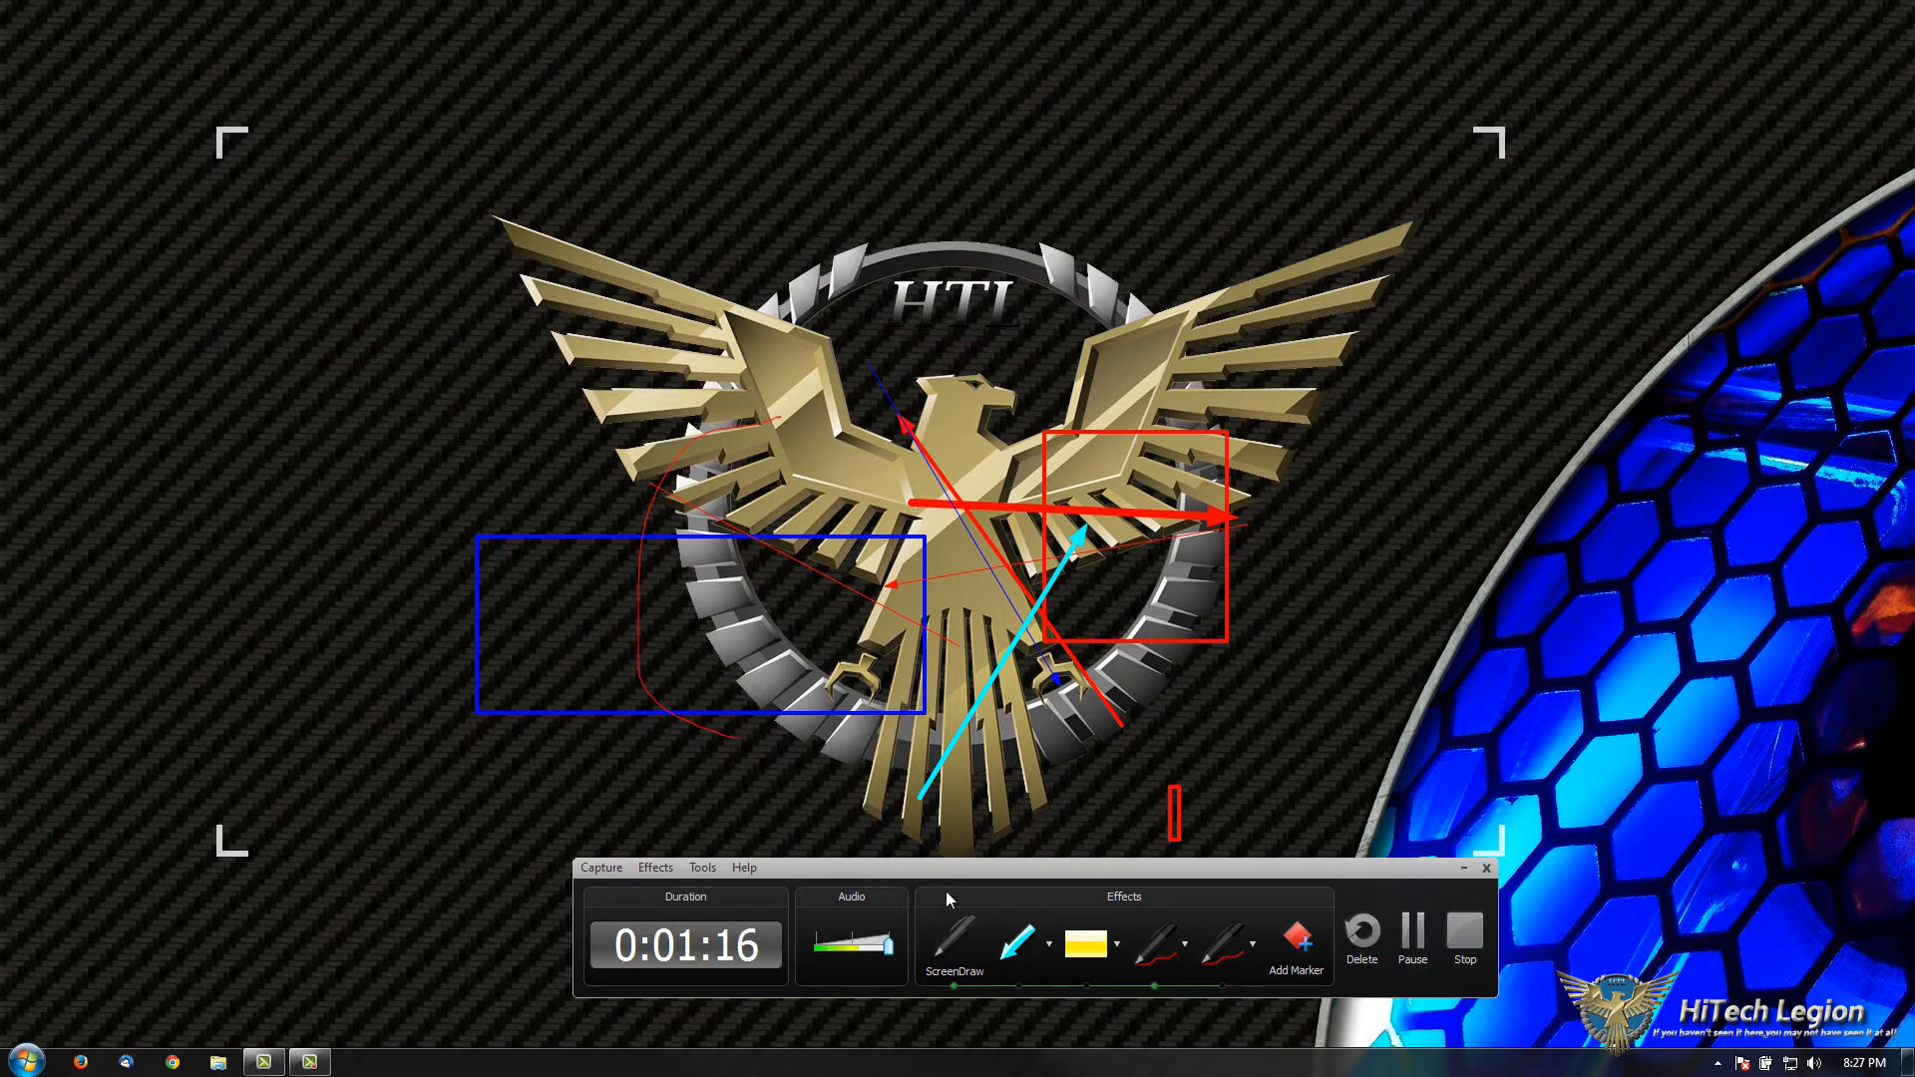
pyautogui.moveTo(903, 531)
pyautogui.mouseDown()
pyautogui.moveTo(1062, 643)
pyautogui.moveTo(1192, 580)
pyautogui.moveTo(1251, 427)
pyautogui.moveTo(1307, 468)
pyautogui.moveTo(798, 648)
pyautogui.moveTo(543, 589)
pyautogui.moveTo(766, 613)
pyautogui.moveTo(923, 704)
pyautogui.mouseUp()
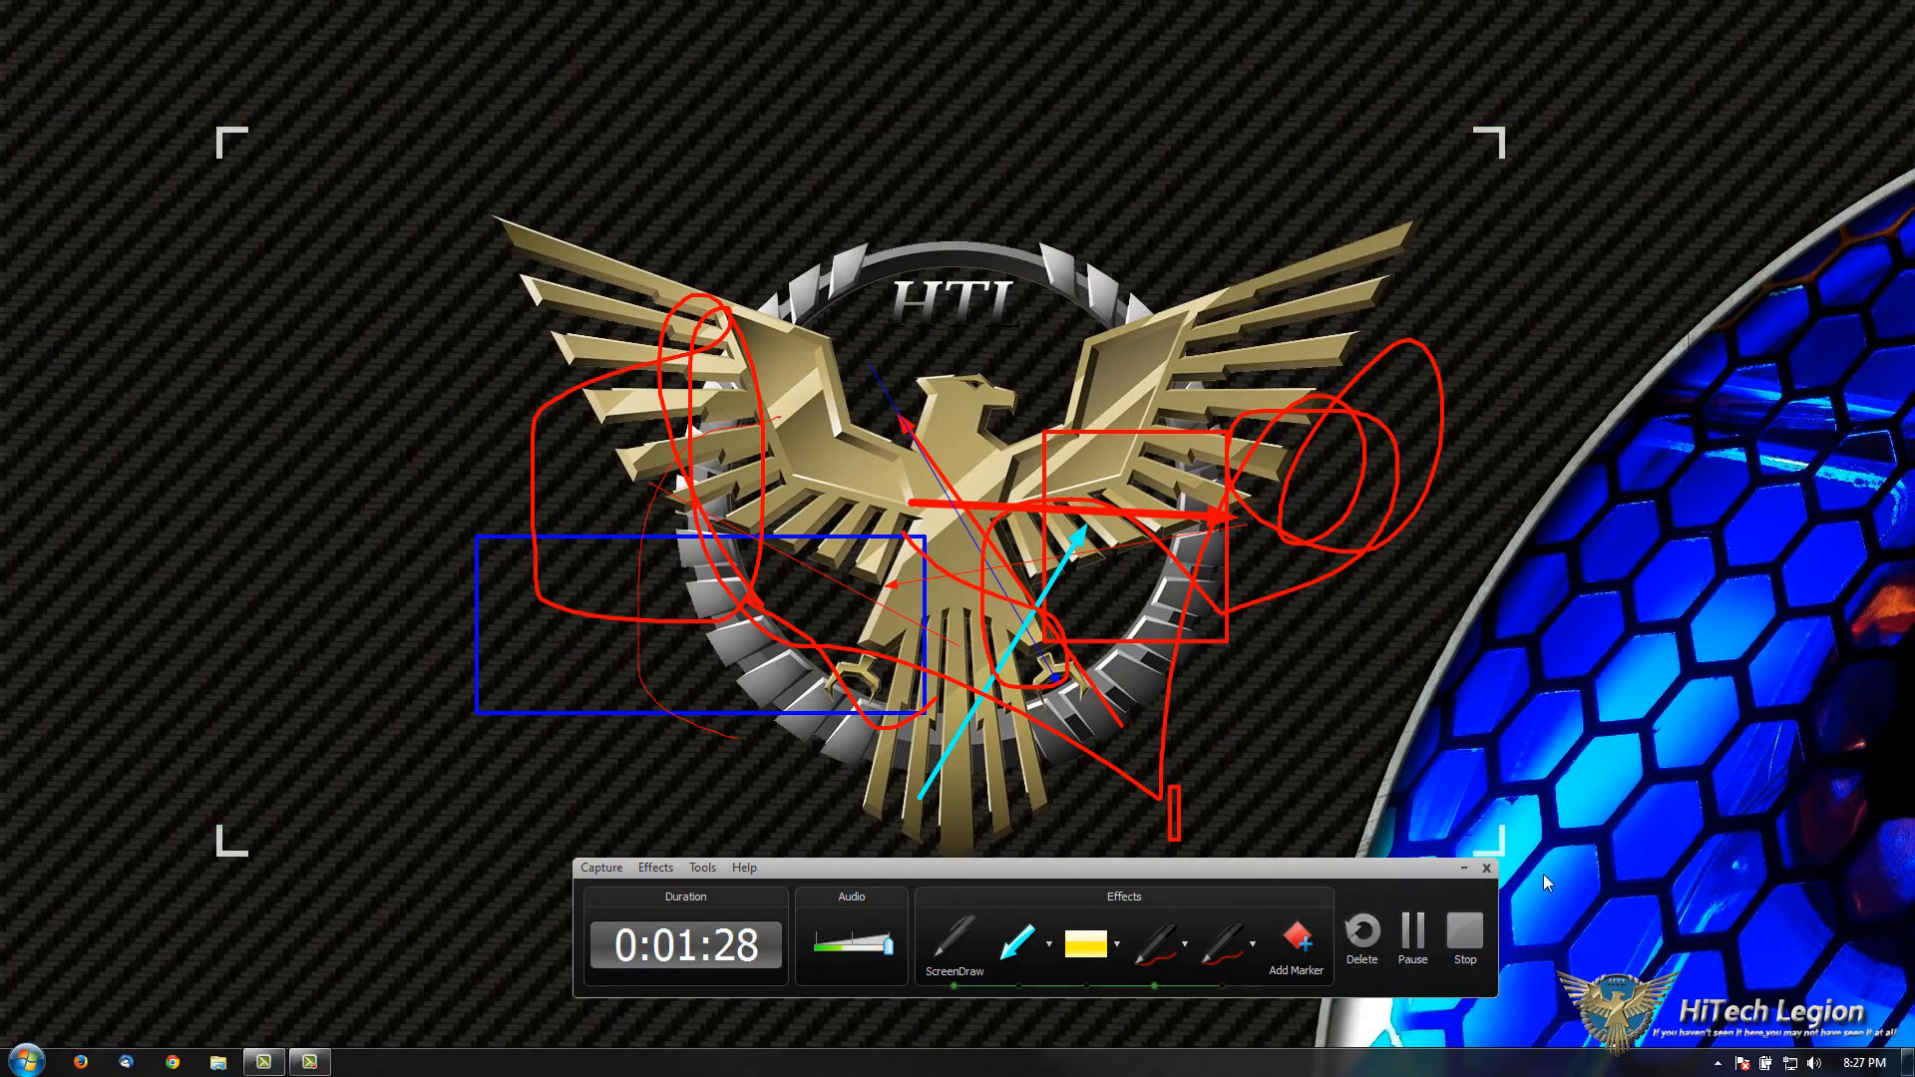
# Decline deleting the current recording, and pause and resume it.
pyautogui.click(1368, 960)
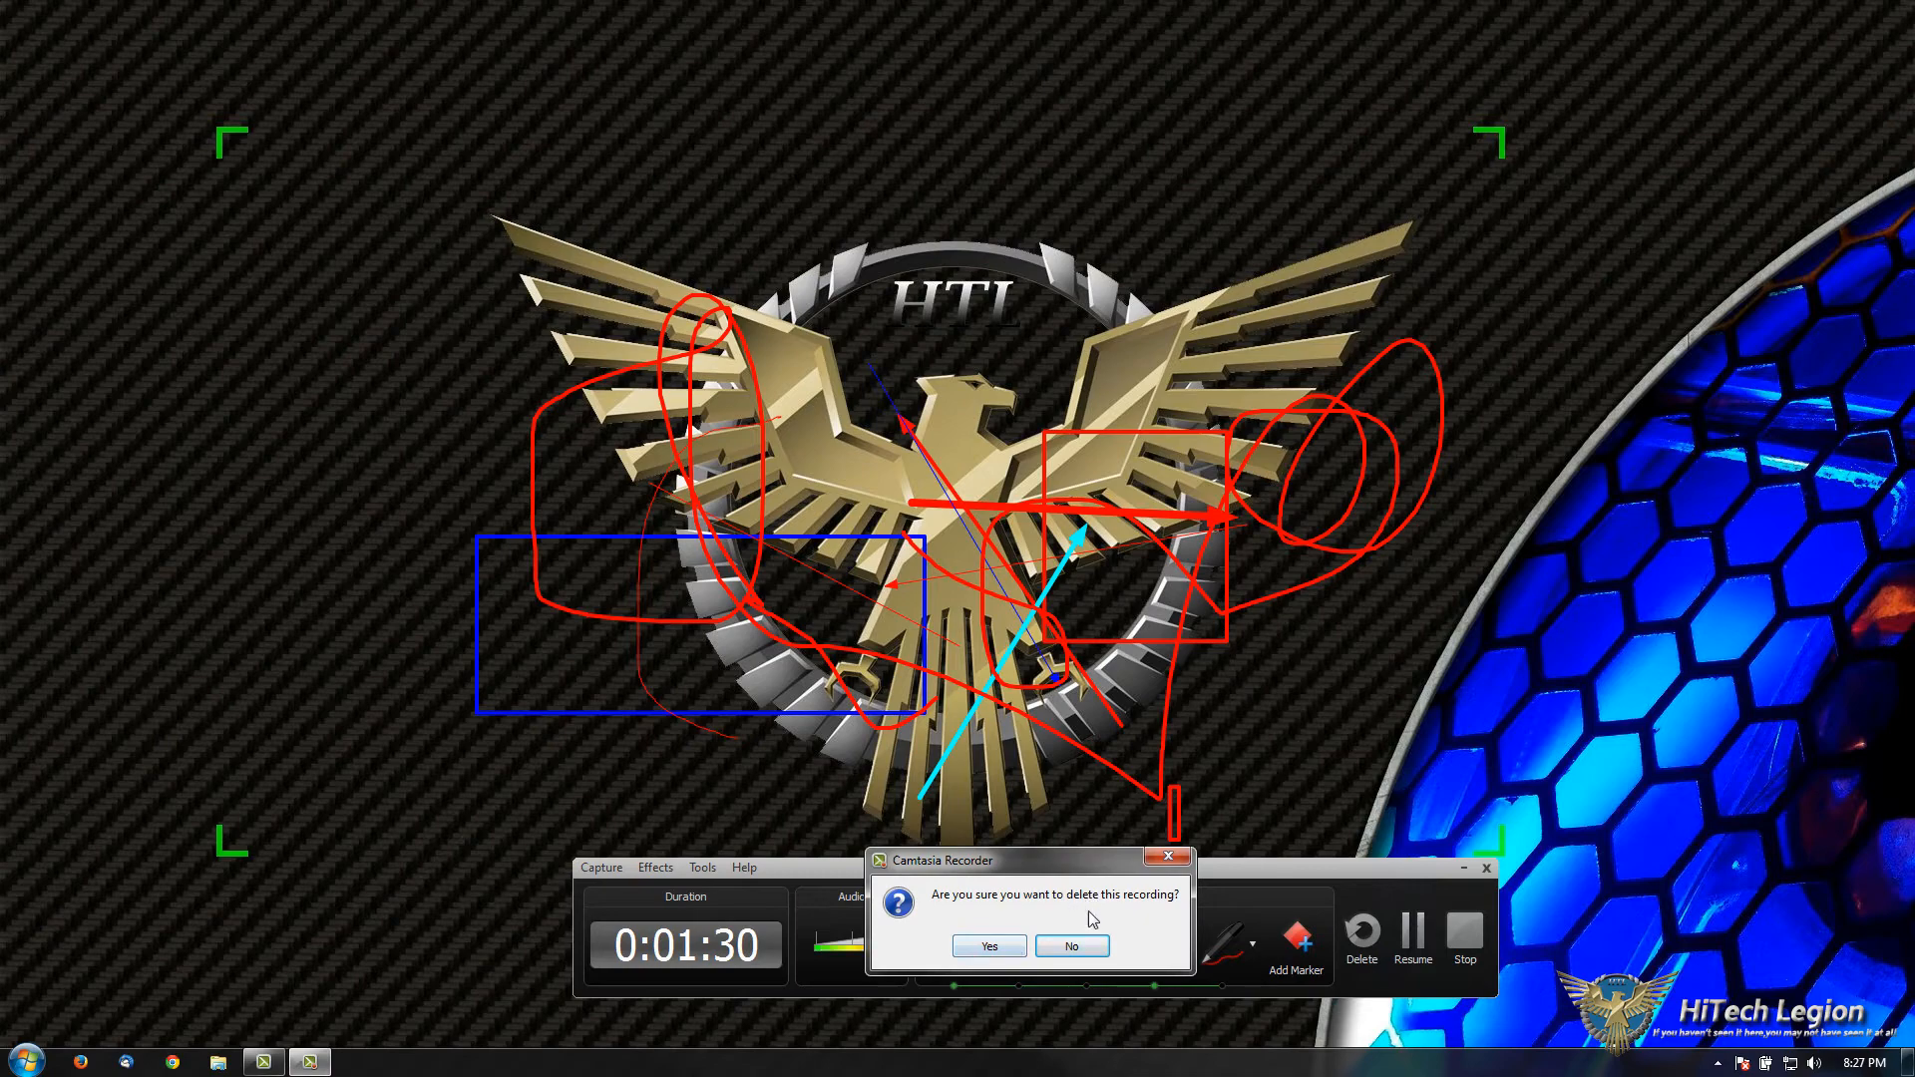
pyautogui.click(1046, 945)
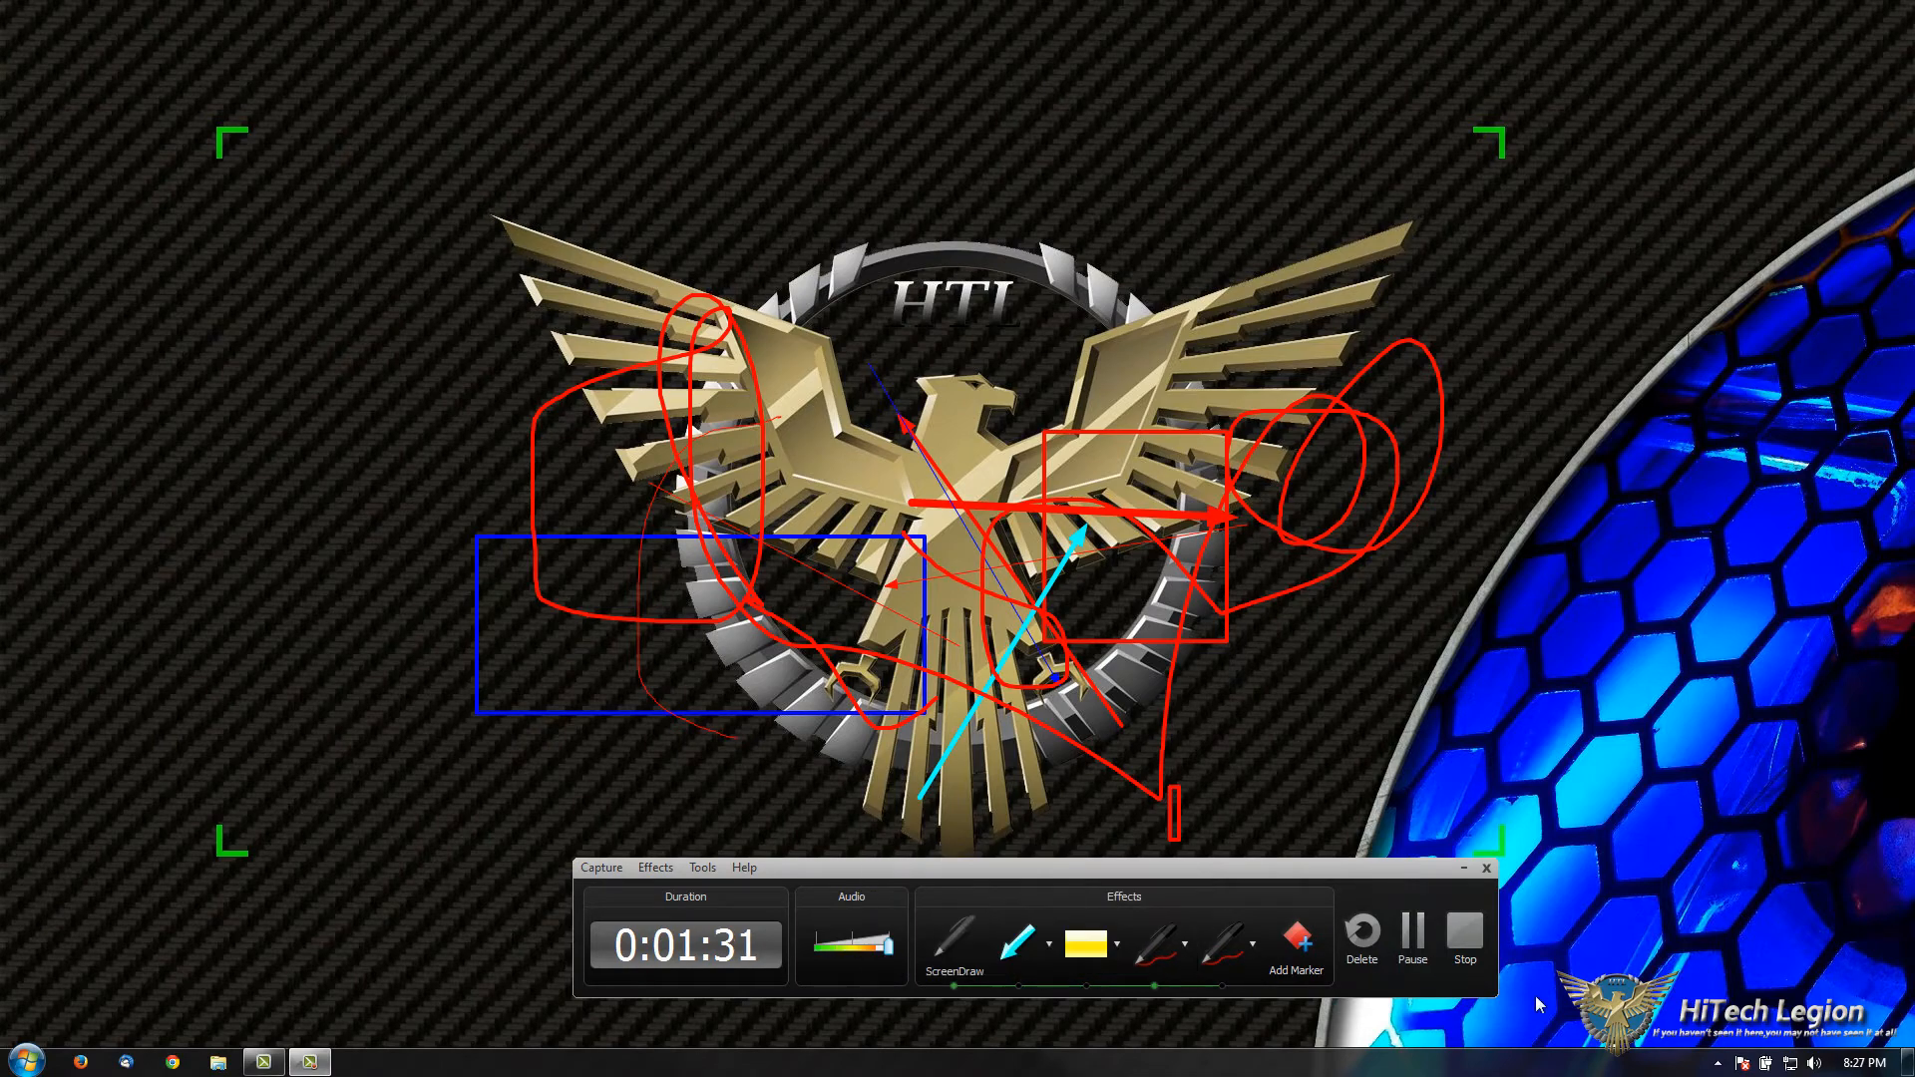
pyautogui.click(1414, 947)
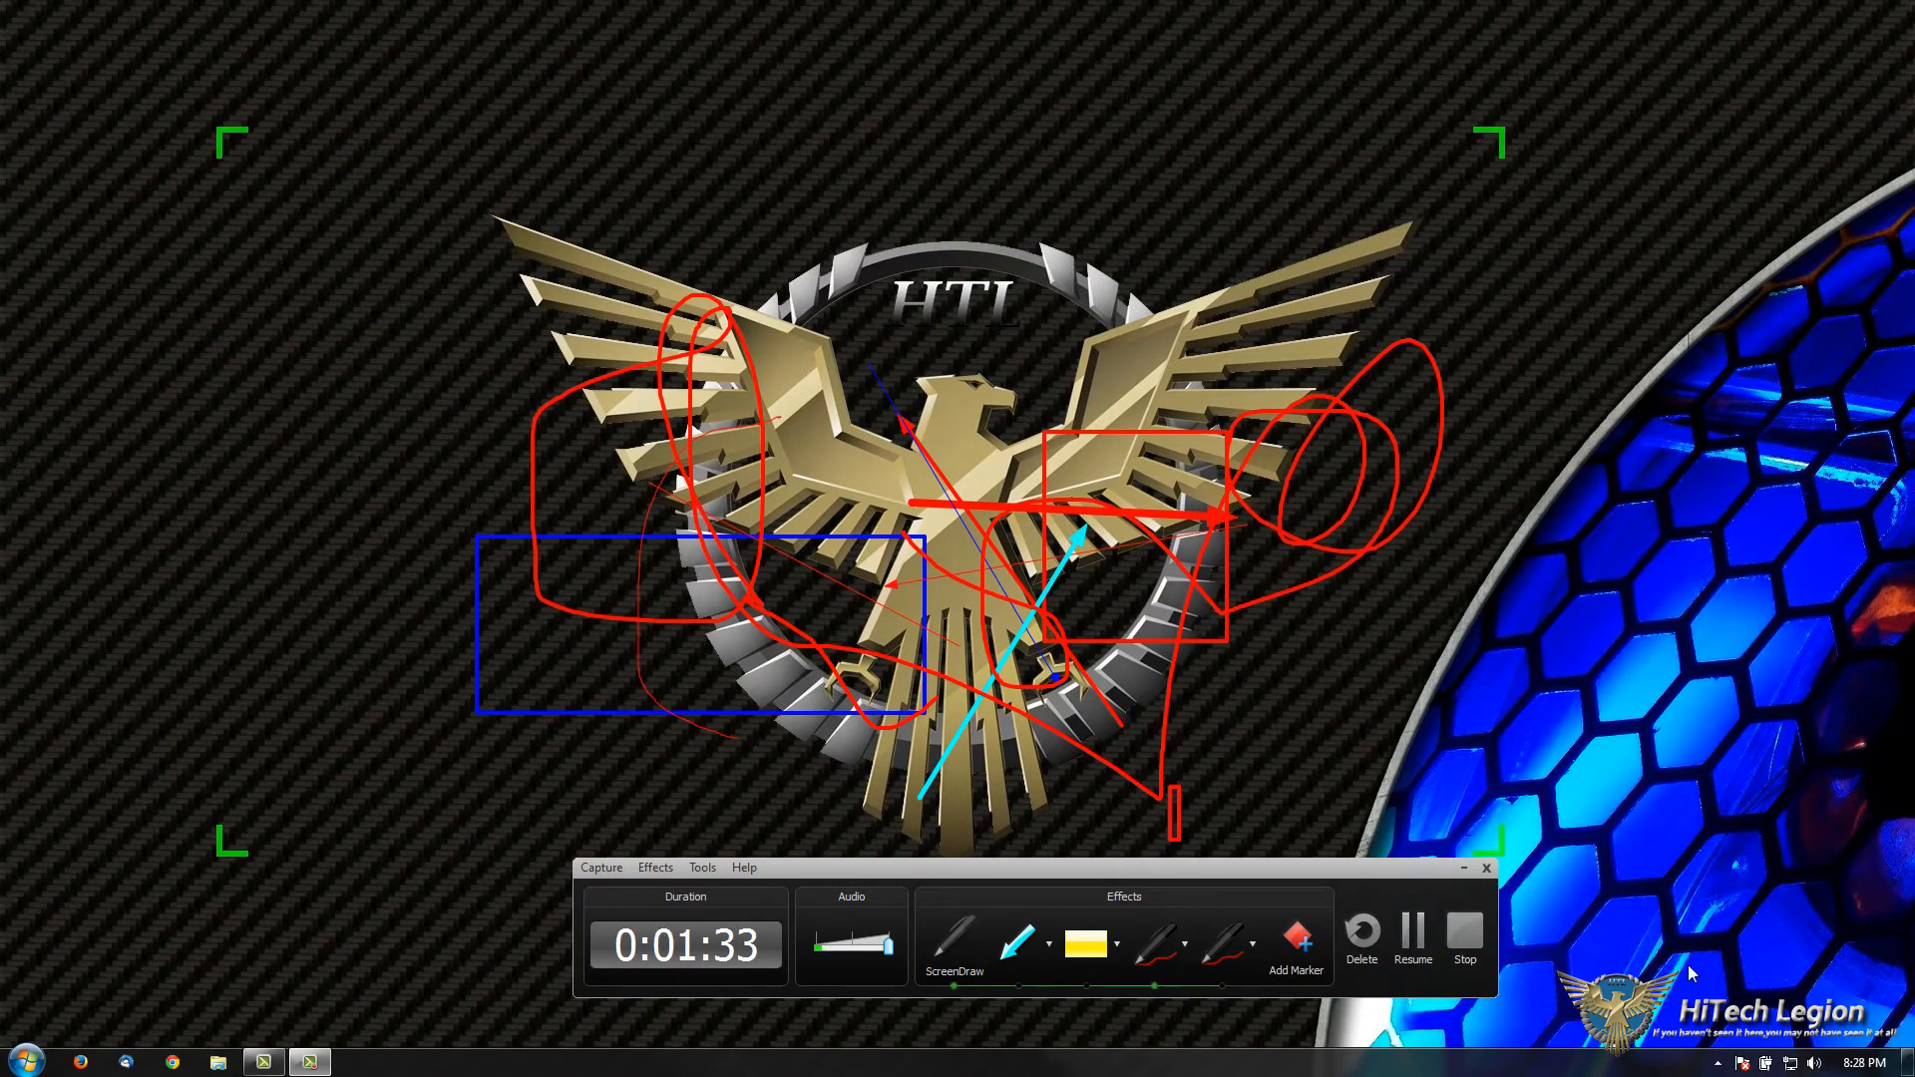
pyautogui.click(1424, 956)
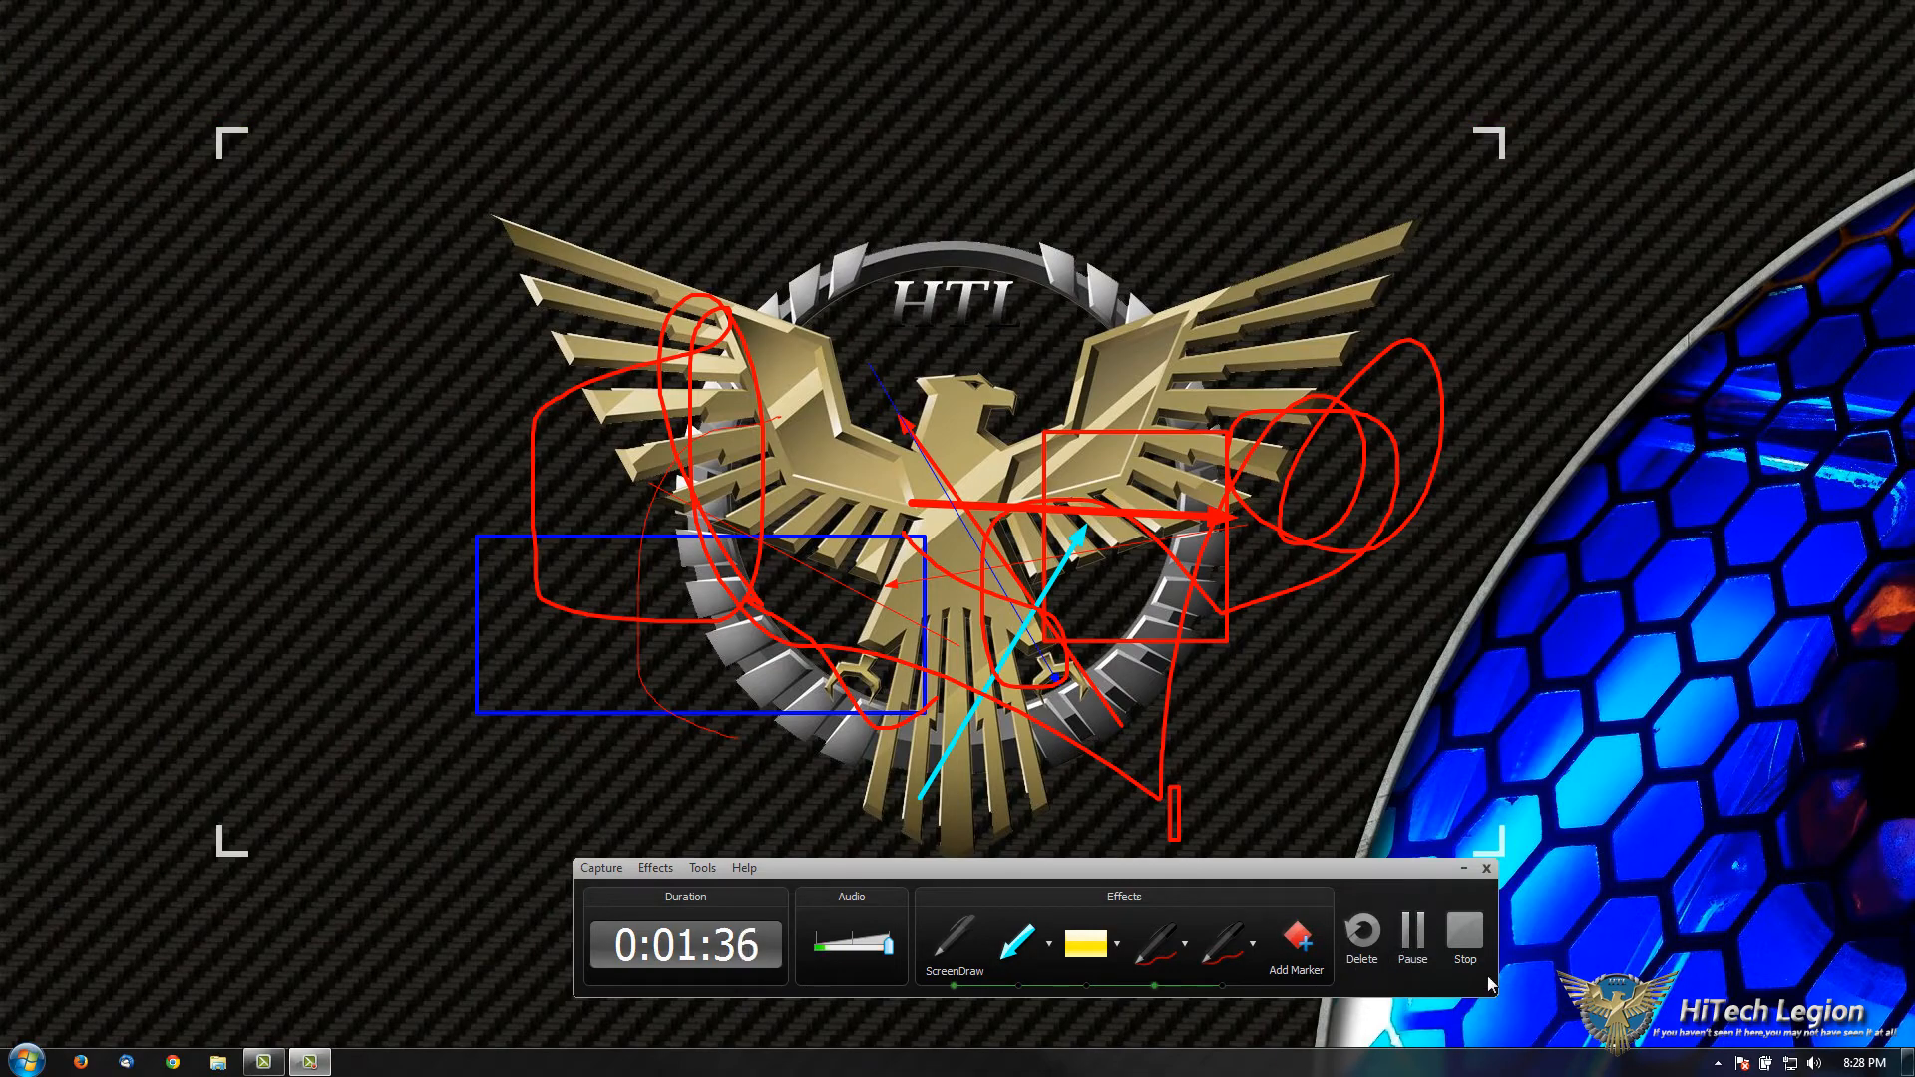
# Stop the recording and review its preview, checking the panning at the start and the ScreenDraw annotations.
pyautogui.click(1465, 933)
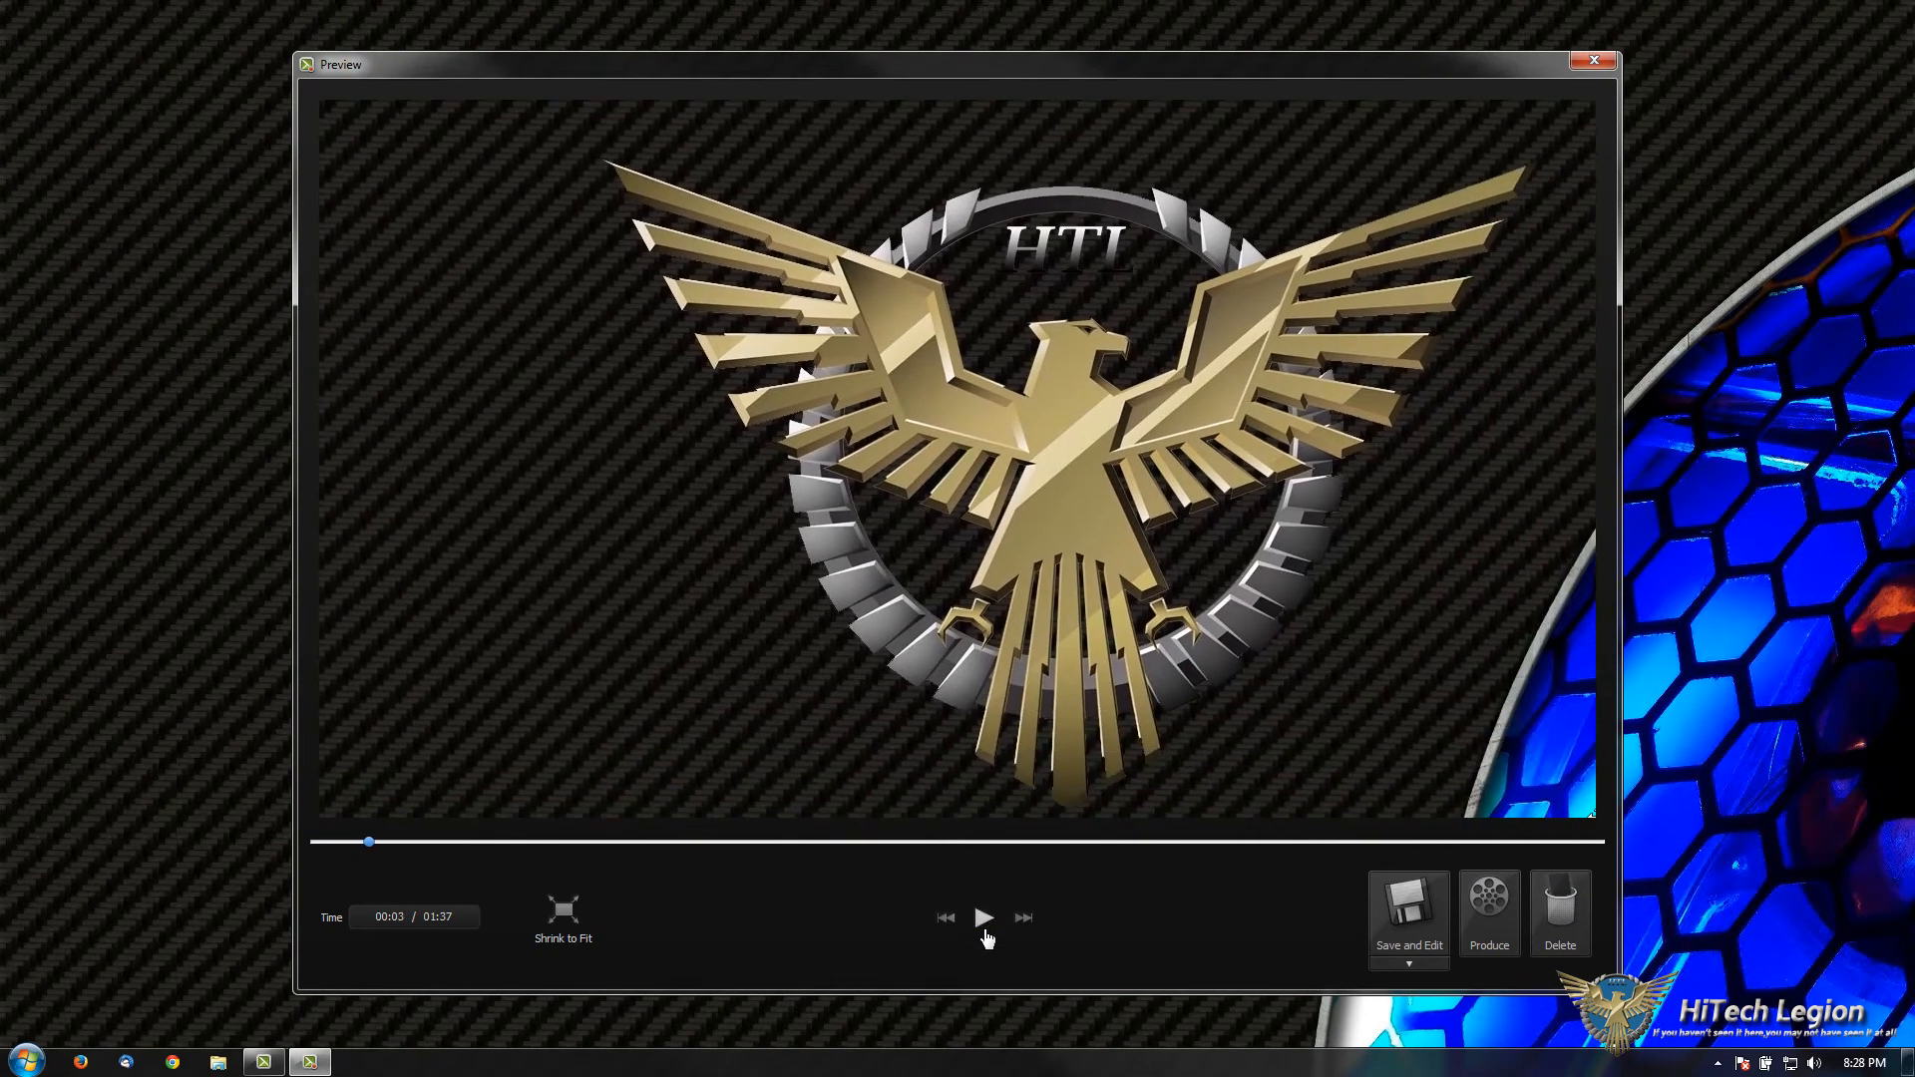
pyautogui.click(984, 917)
pyautogui.click(875, 842)
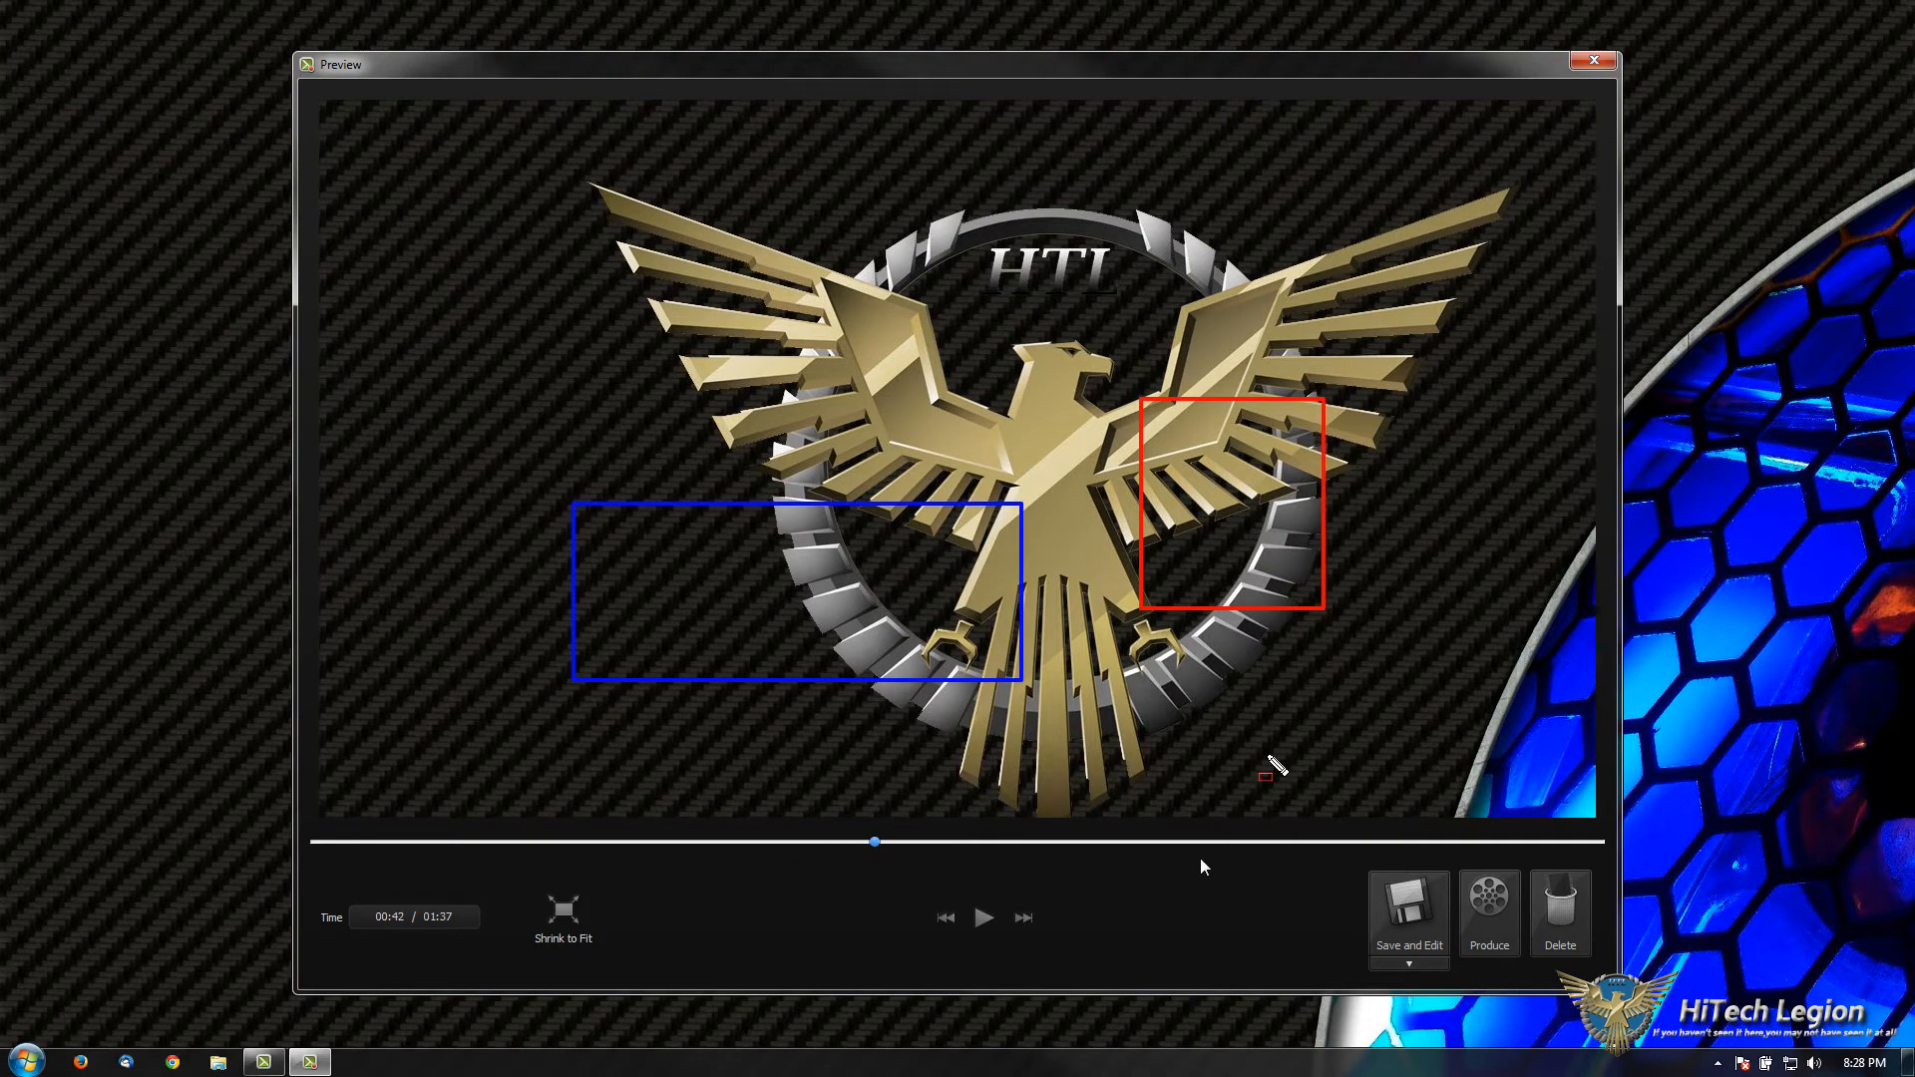
pyautogui.click(1224, 843)
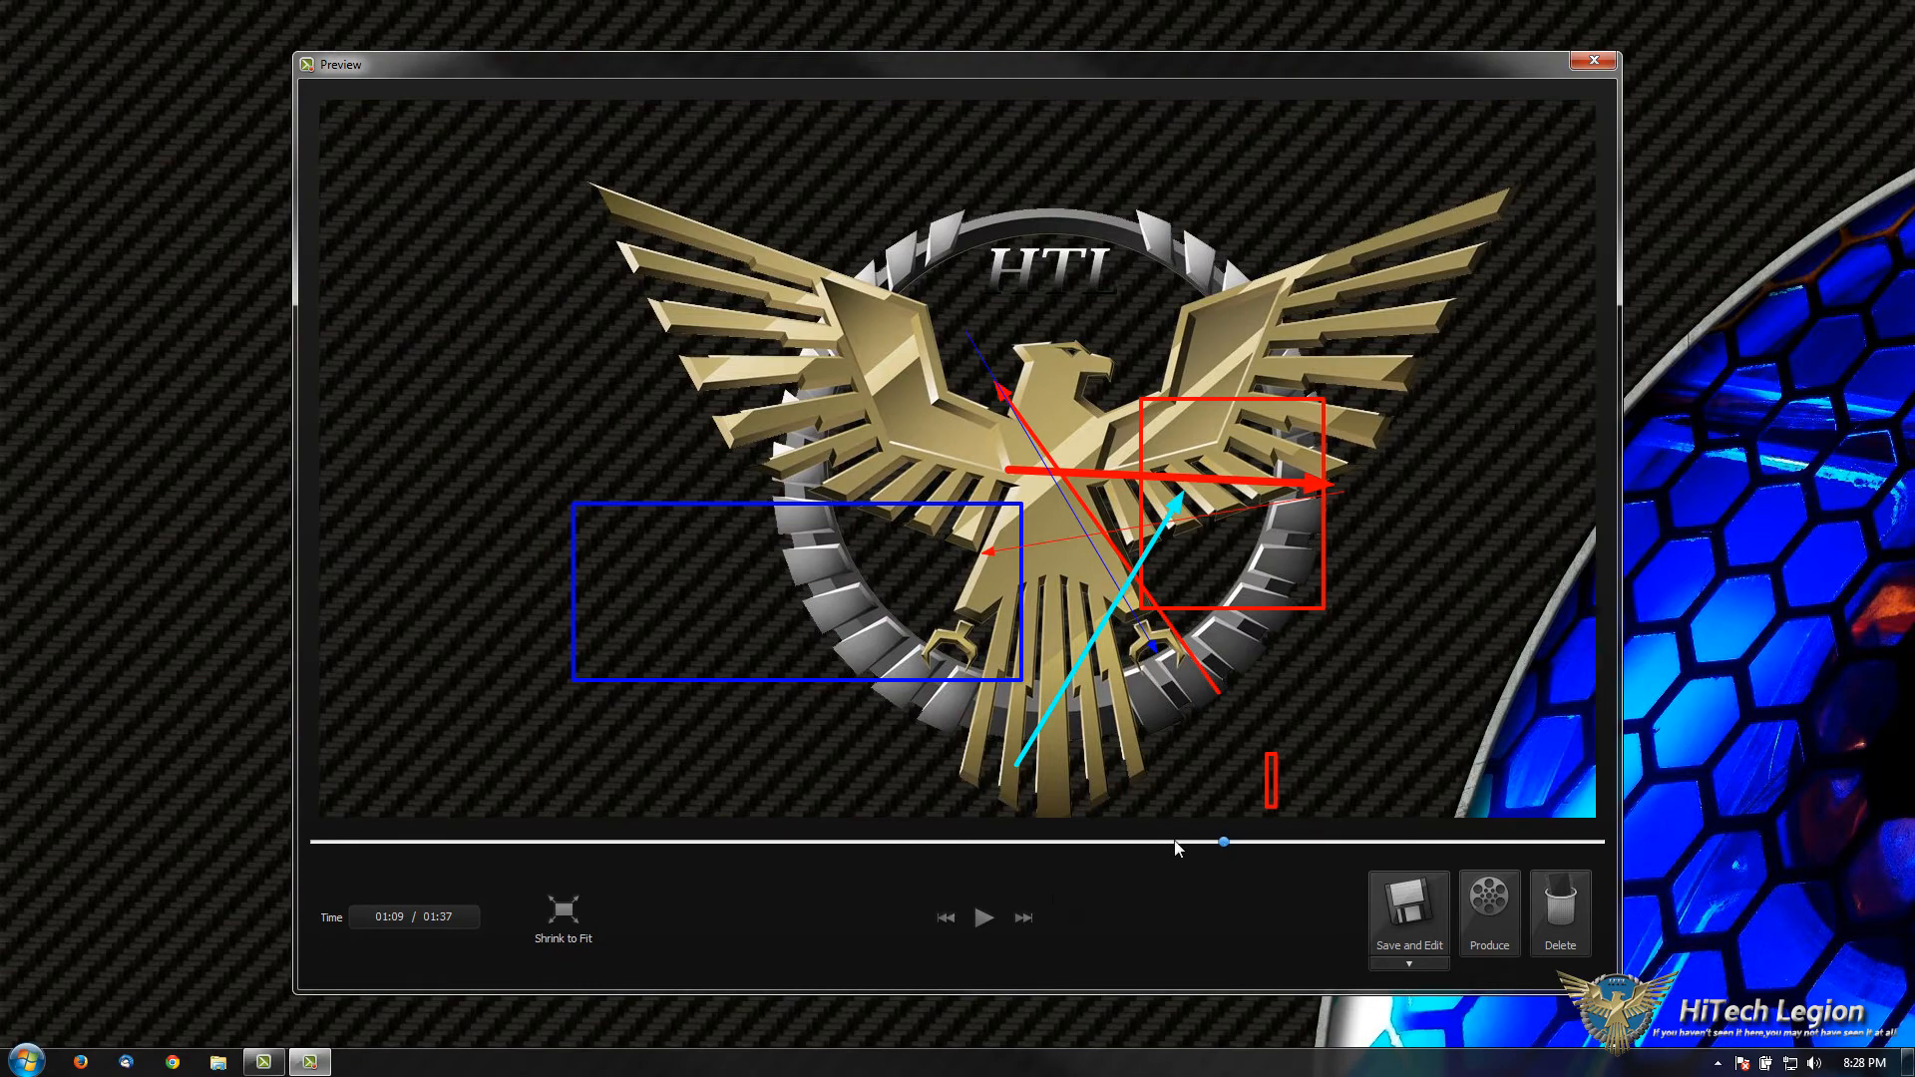
pyautogui.moveTo(1231, 851); pyautogui.dragTo(386, 850)
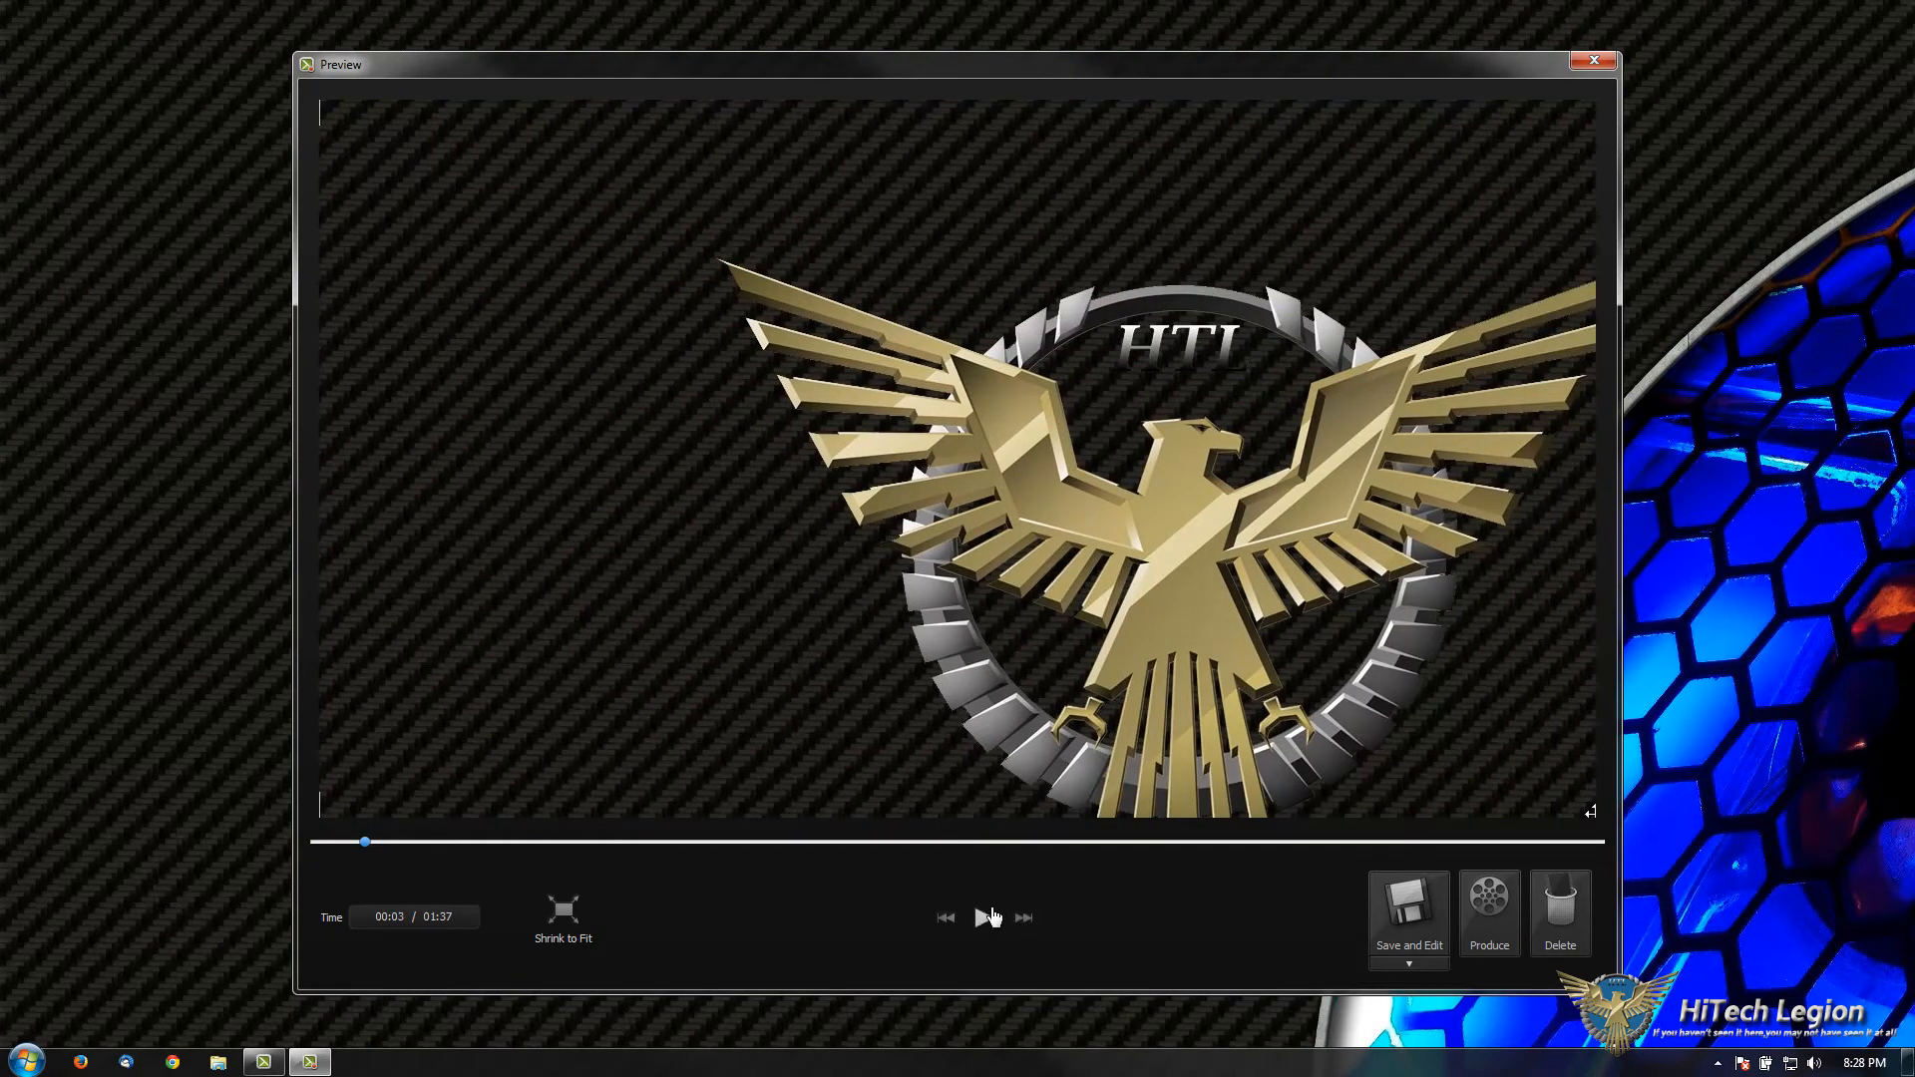
pyautogui.click(984, 918)
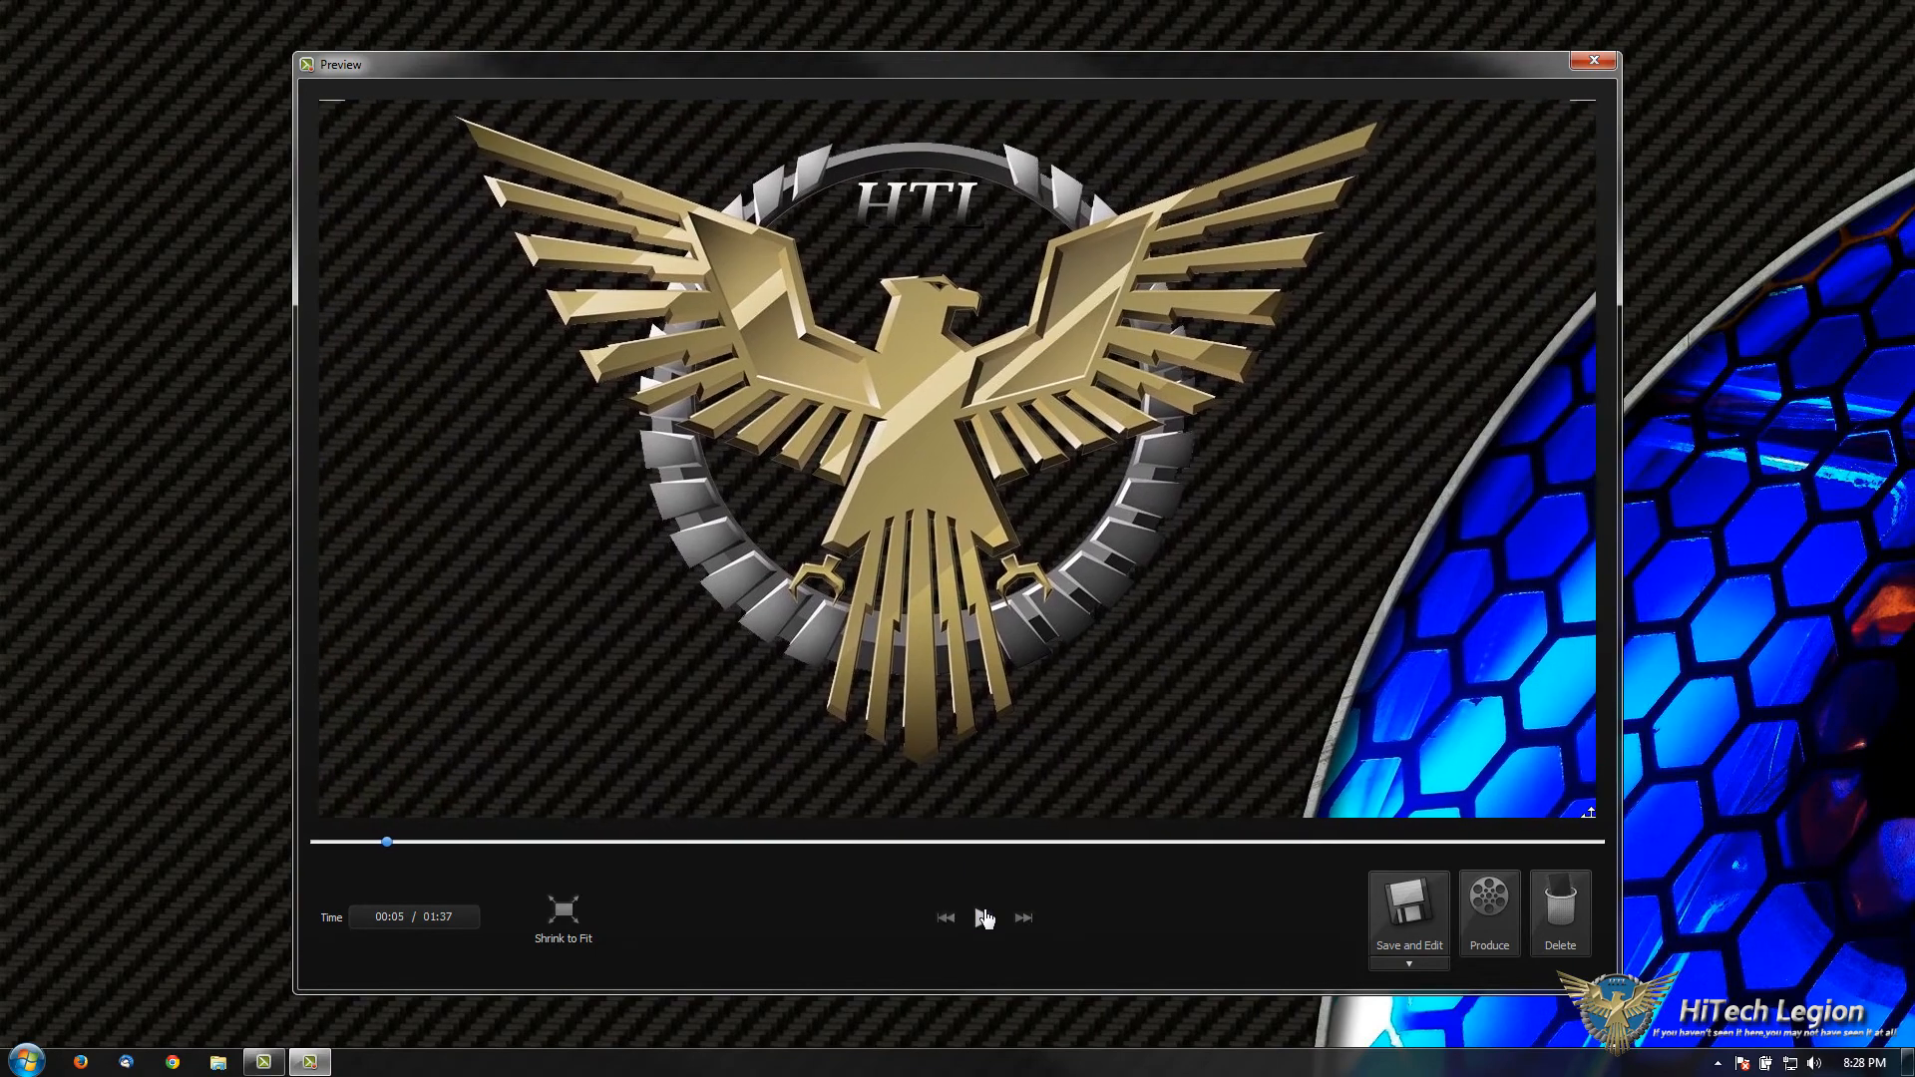
pyautogui.click(985, 917)
pyautogui.click(1399, 888)
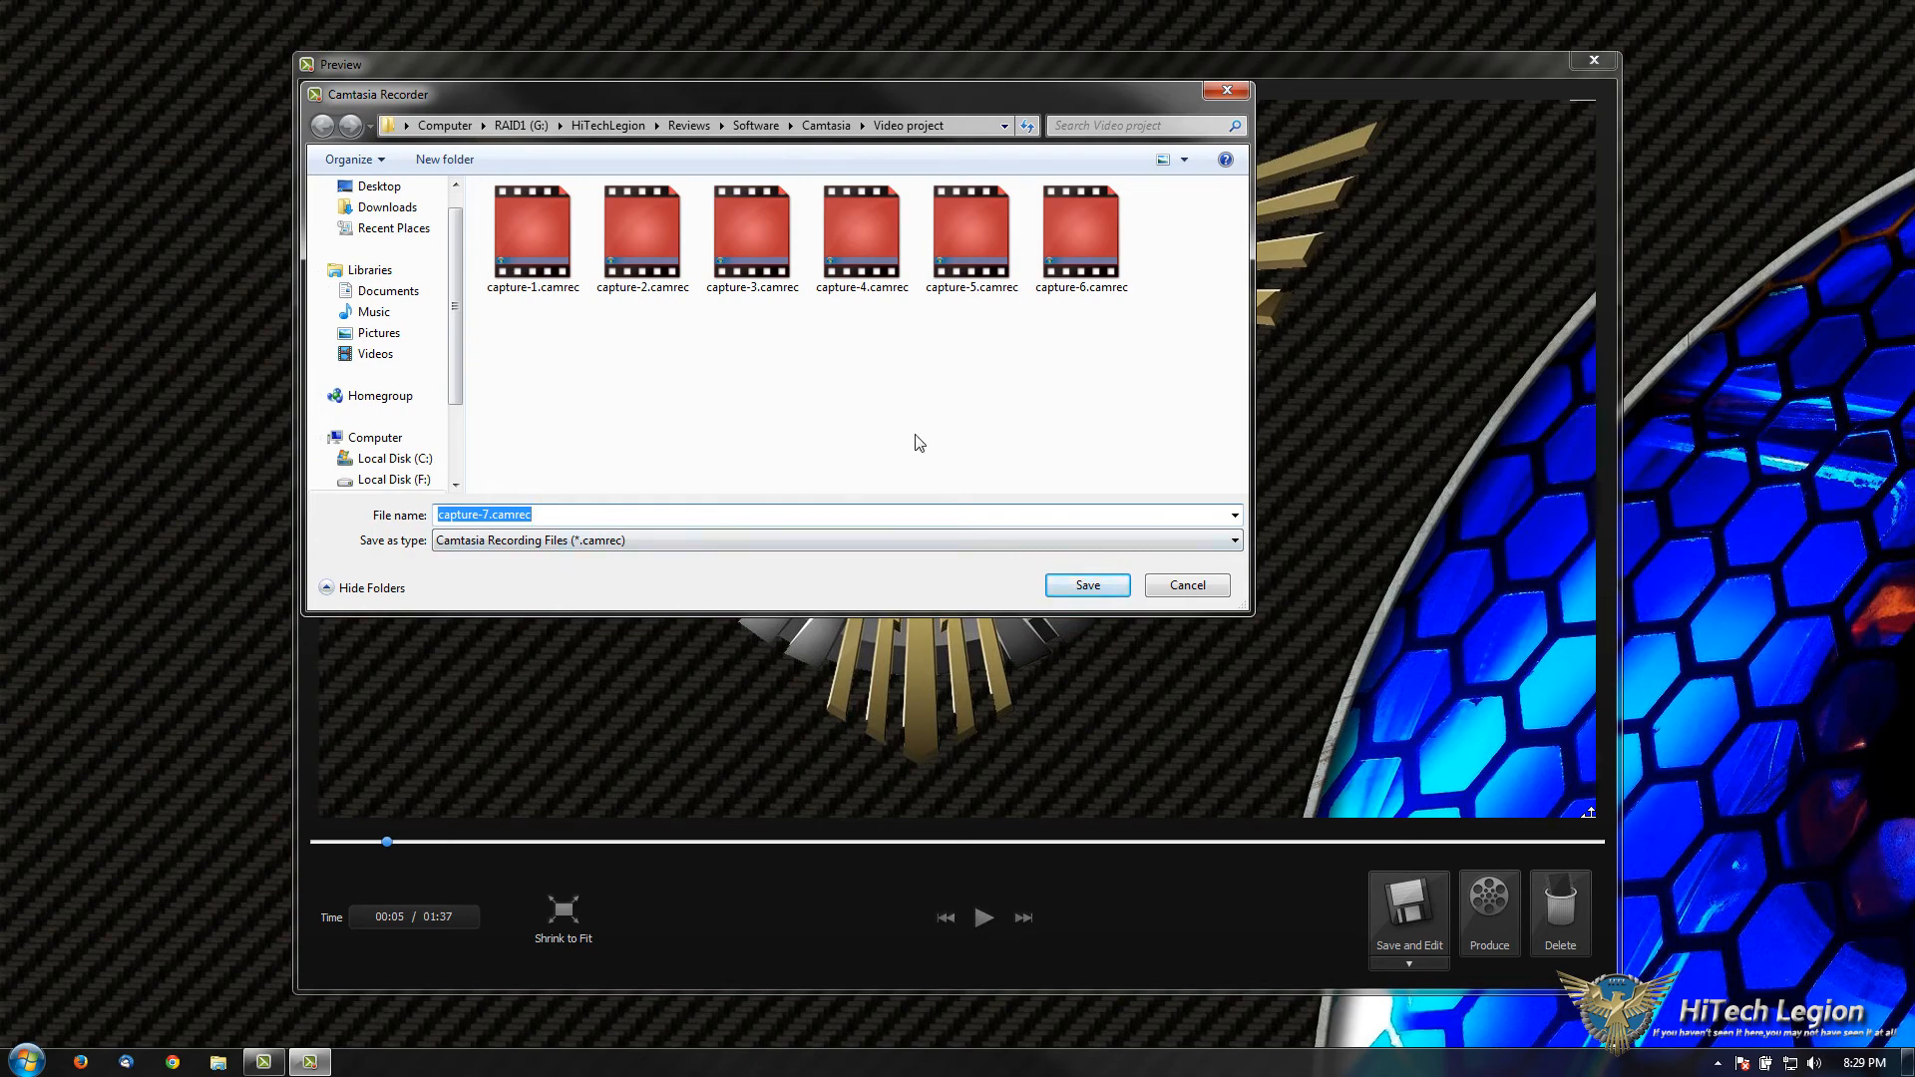
pyautogui.click(1048, 516)
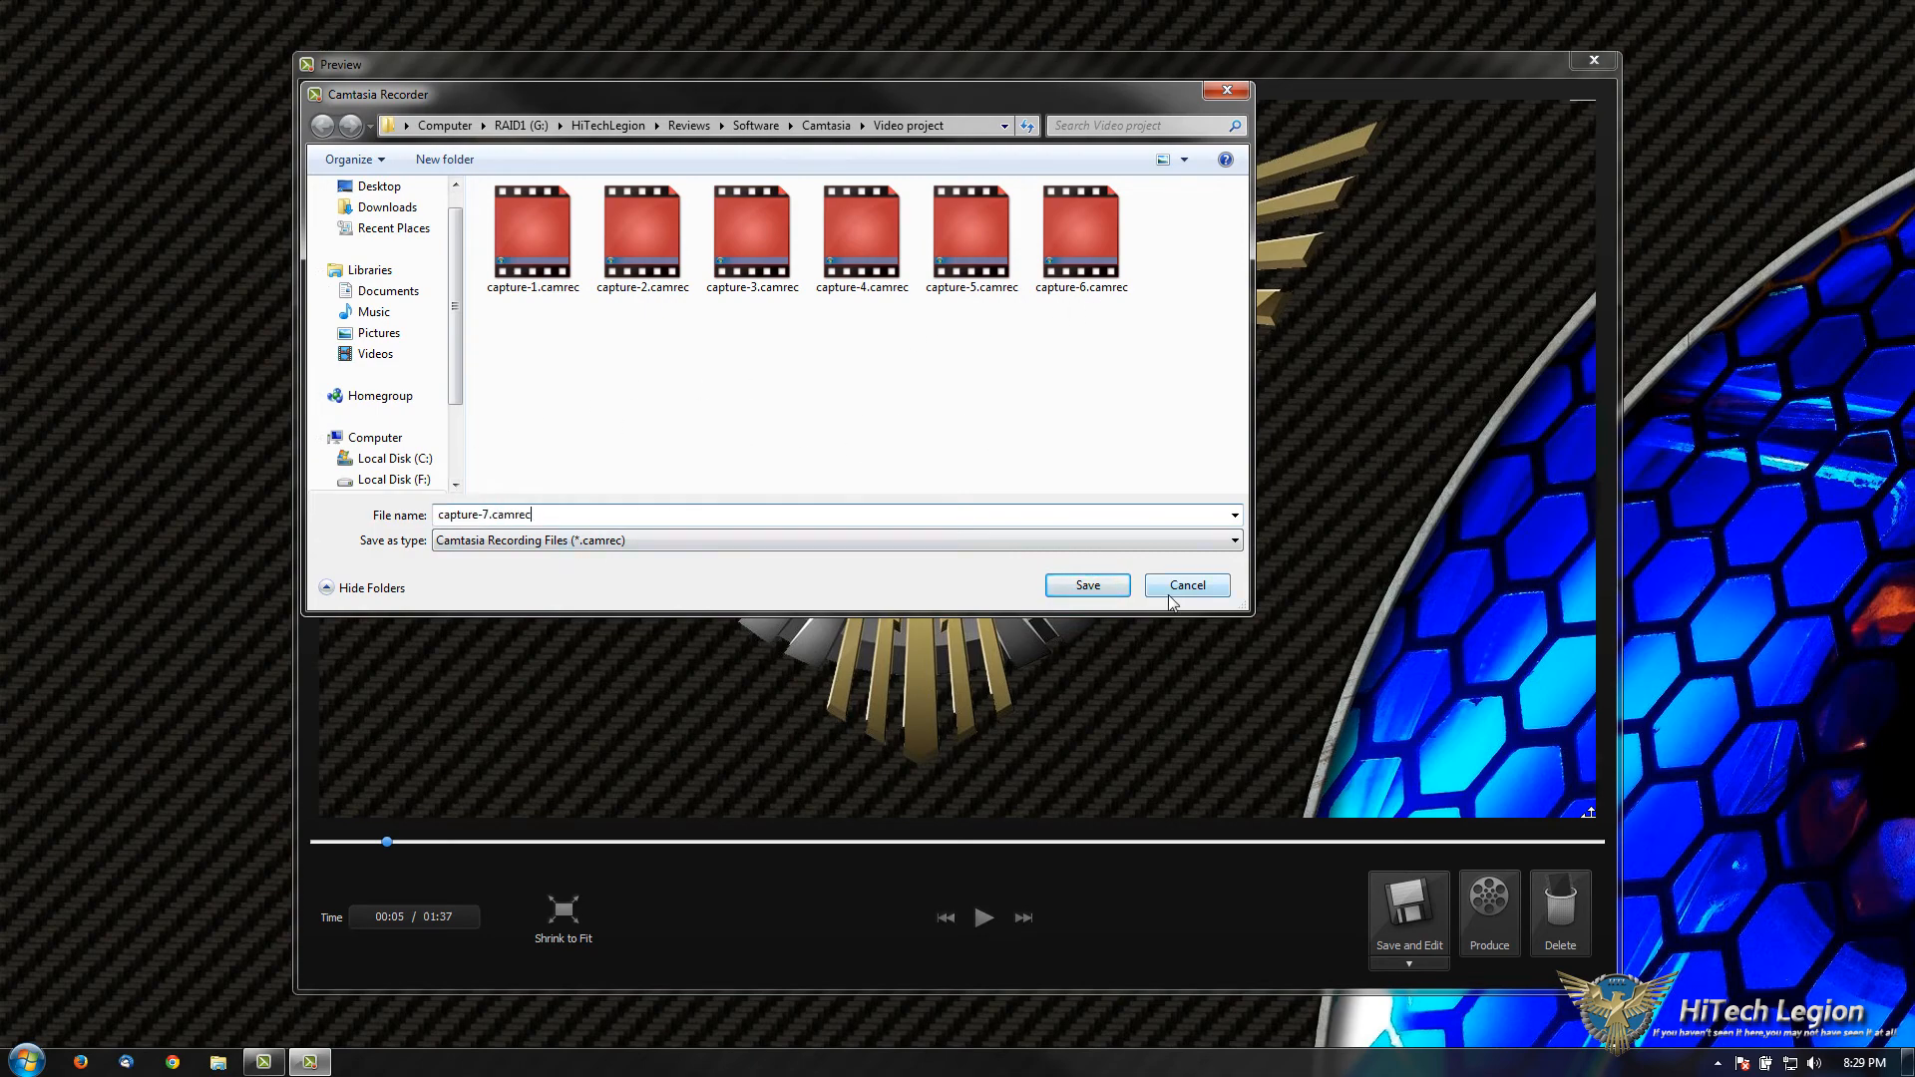
pyautogui.click(1187, 586)
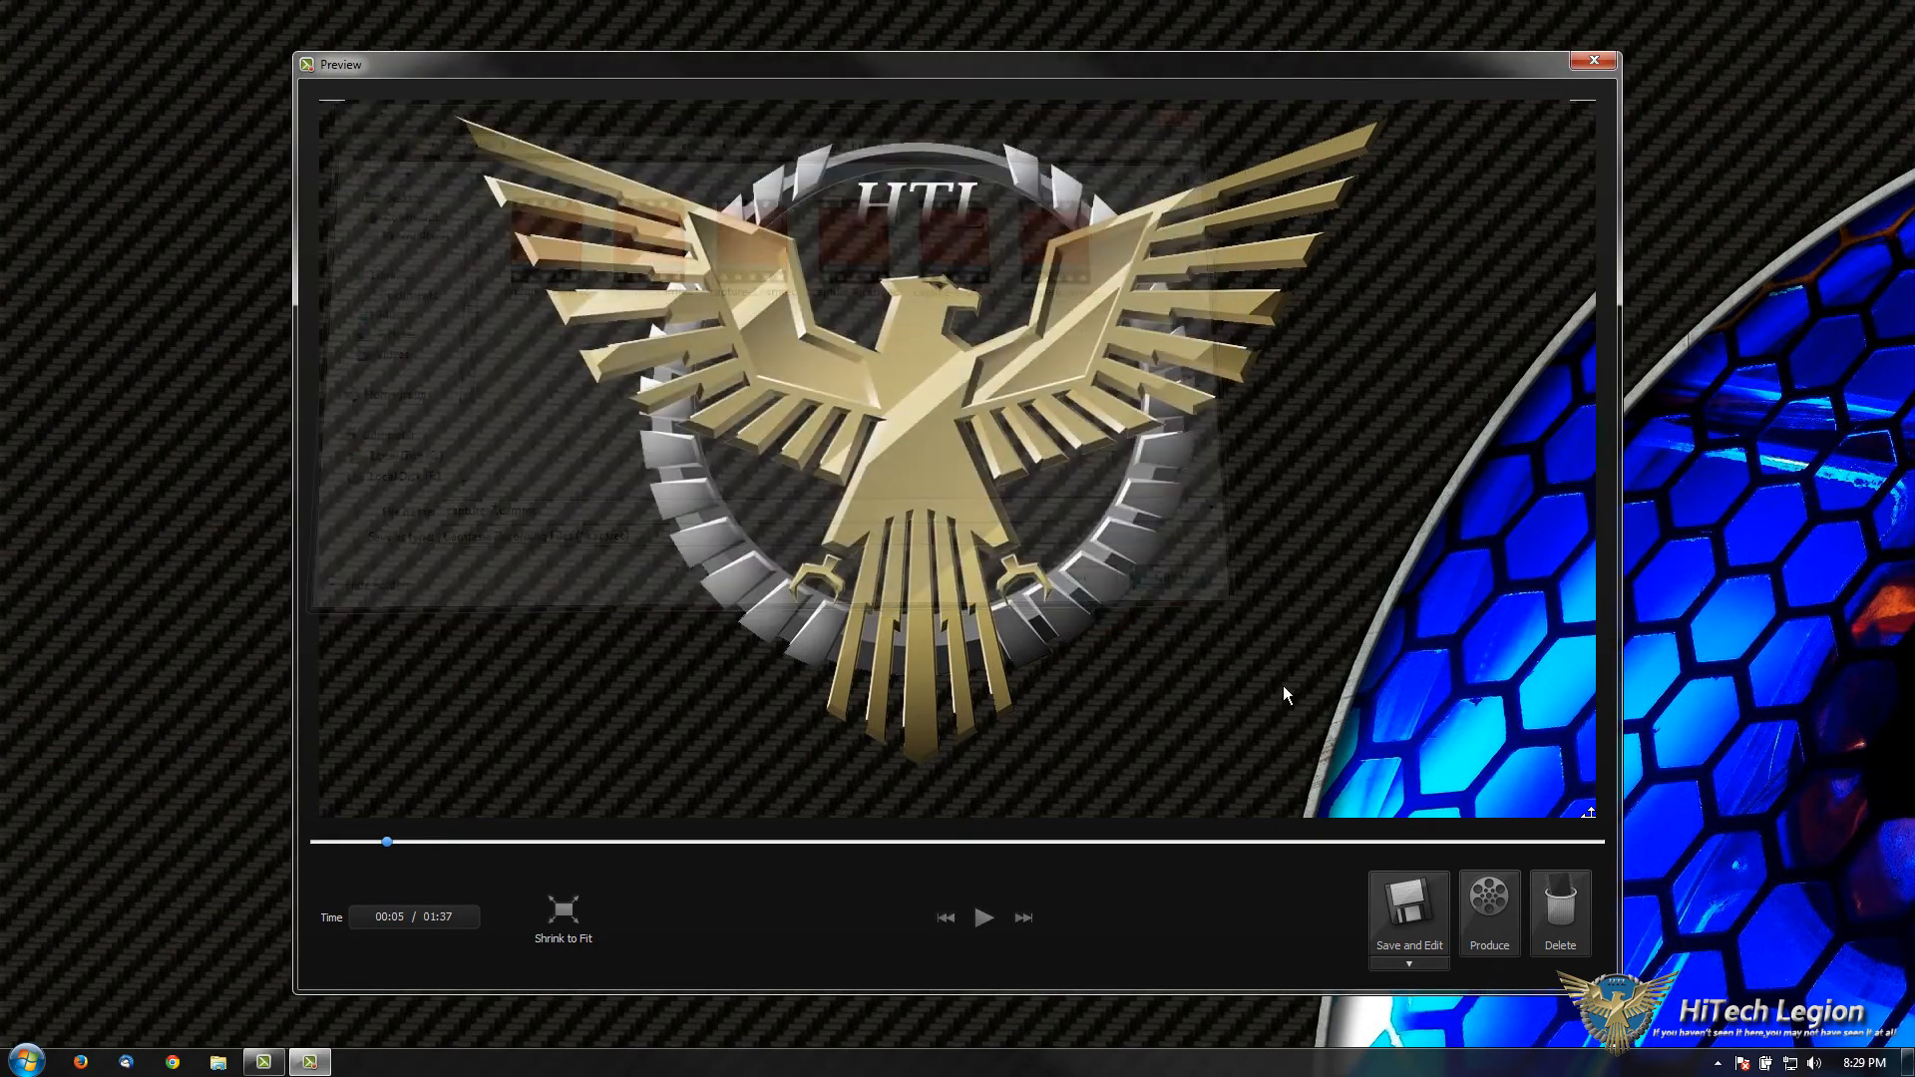
pyautogui.click(1406, 903)
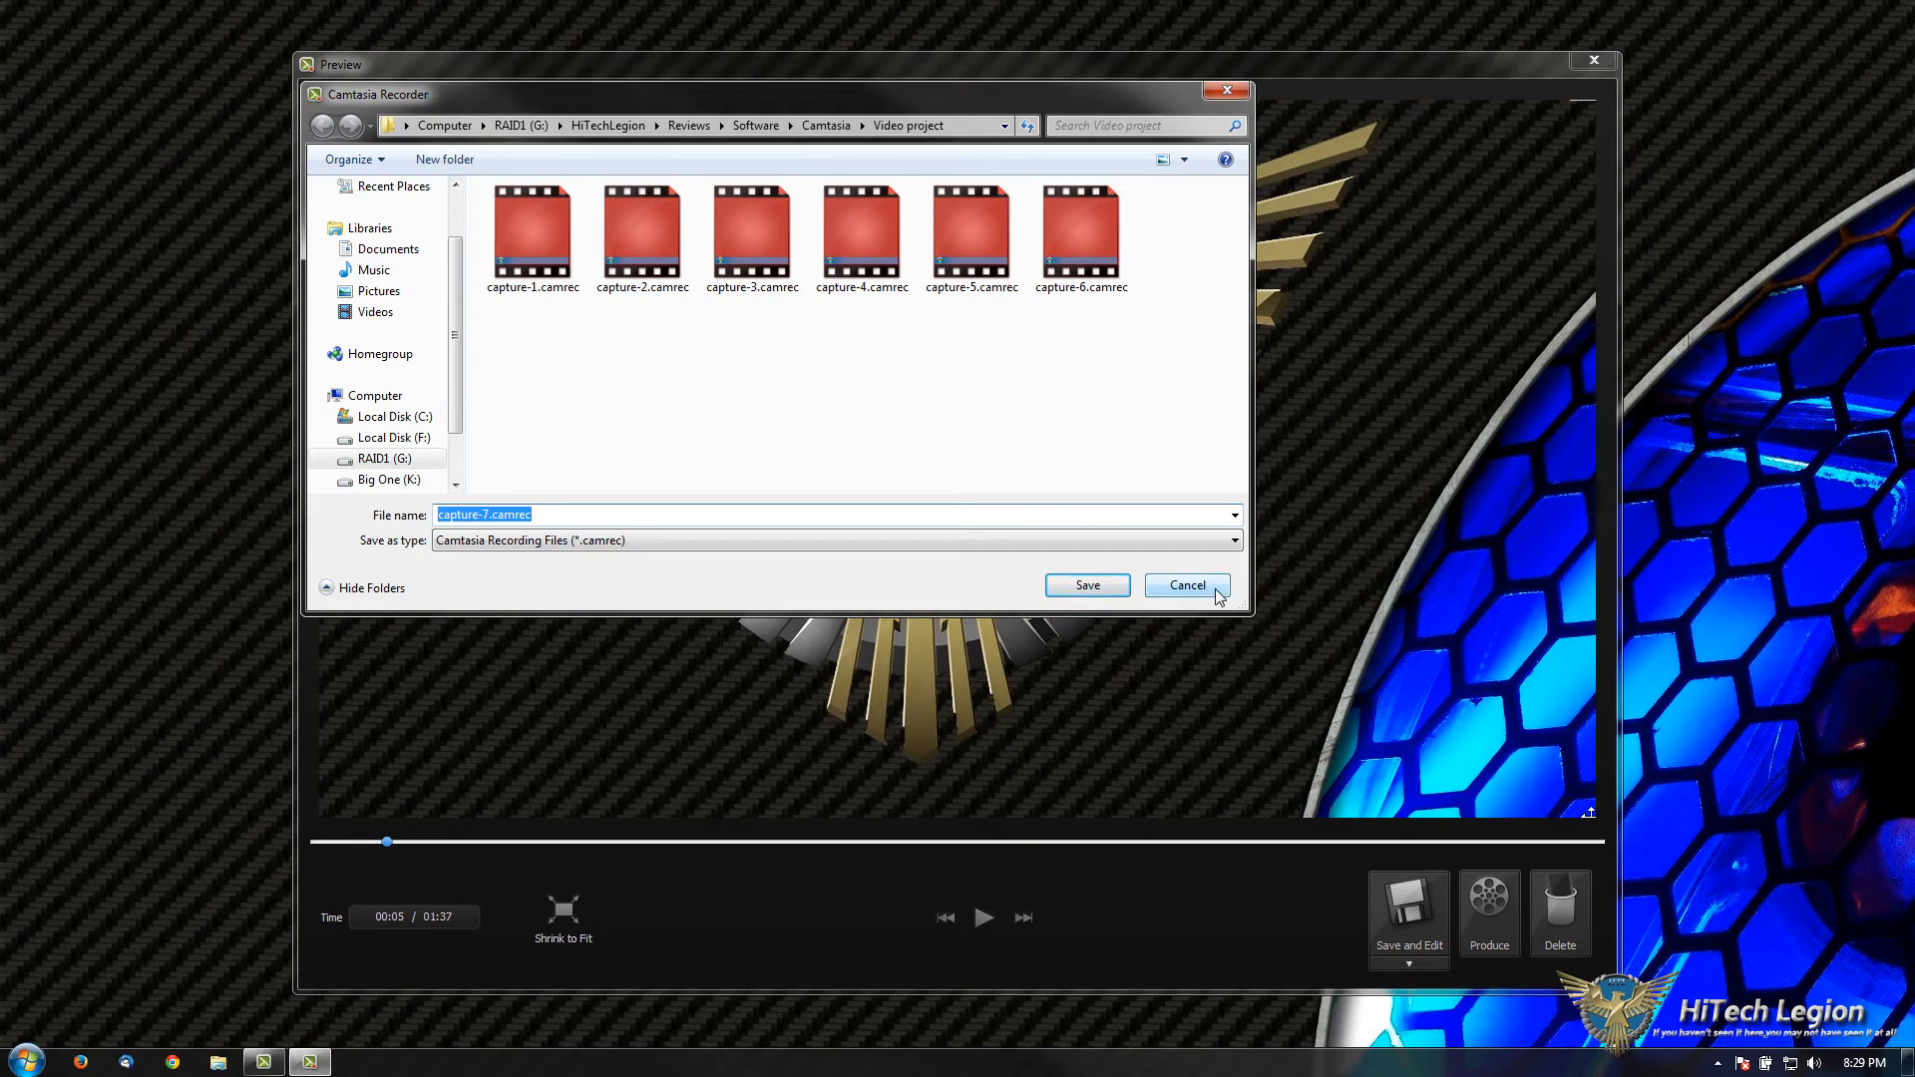
pyautogui.click(1187, 585)
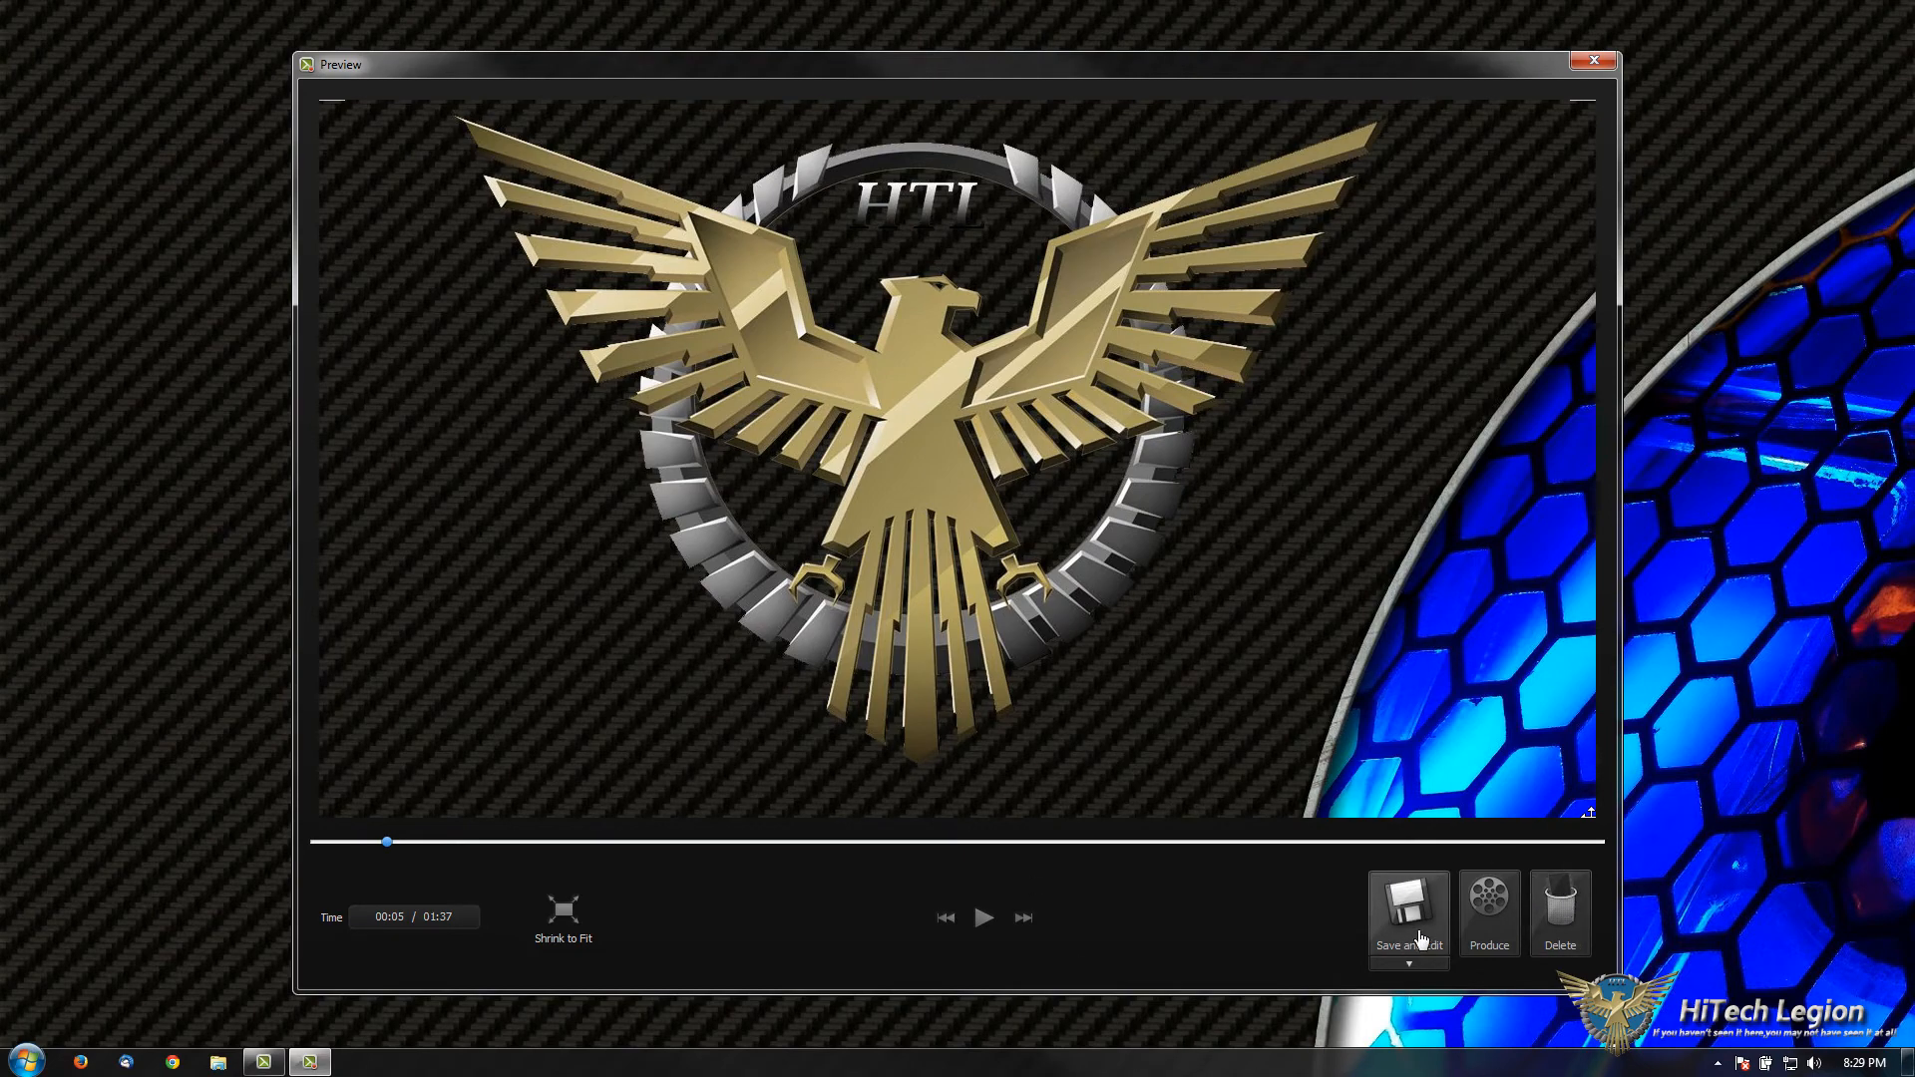
# Save the recording as capture-7.camrec for editing and set the editing dimensions to the 1280 x 720 recording dimensions.
pyautogui.click(1421, 939)
pyautogui.click(1109, 587)
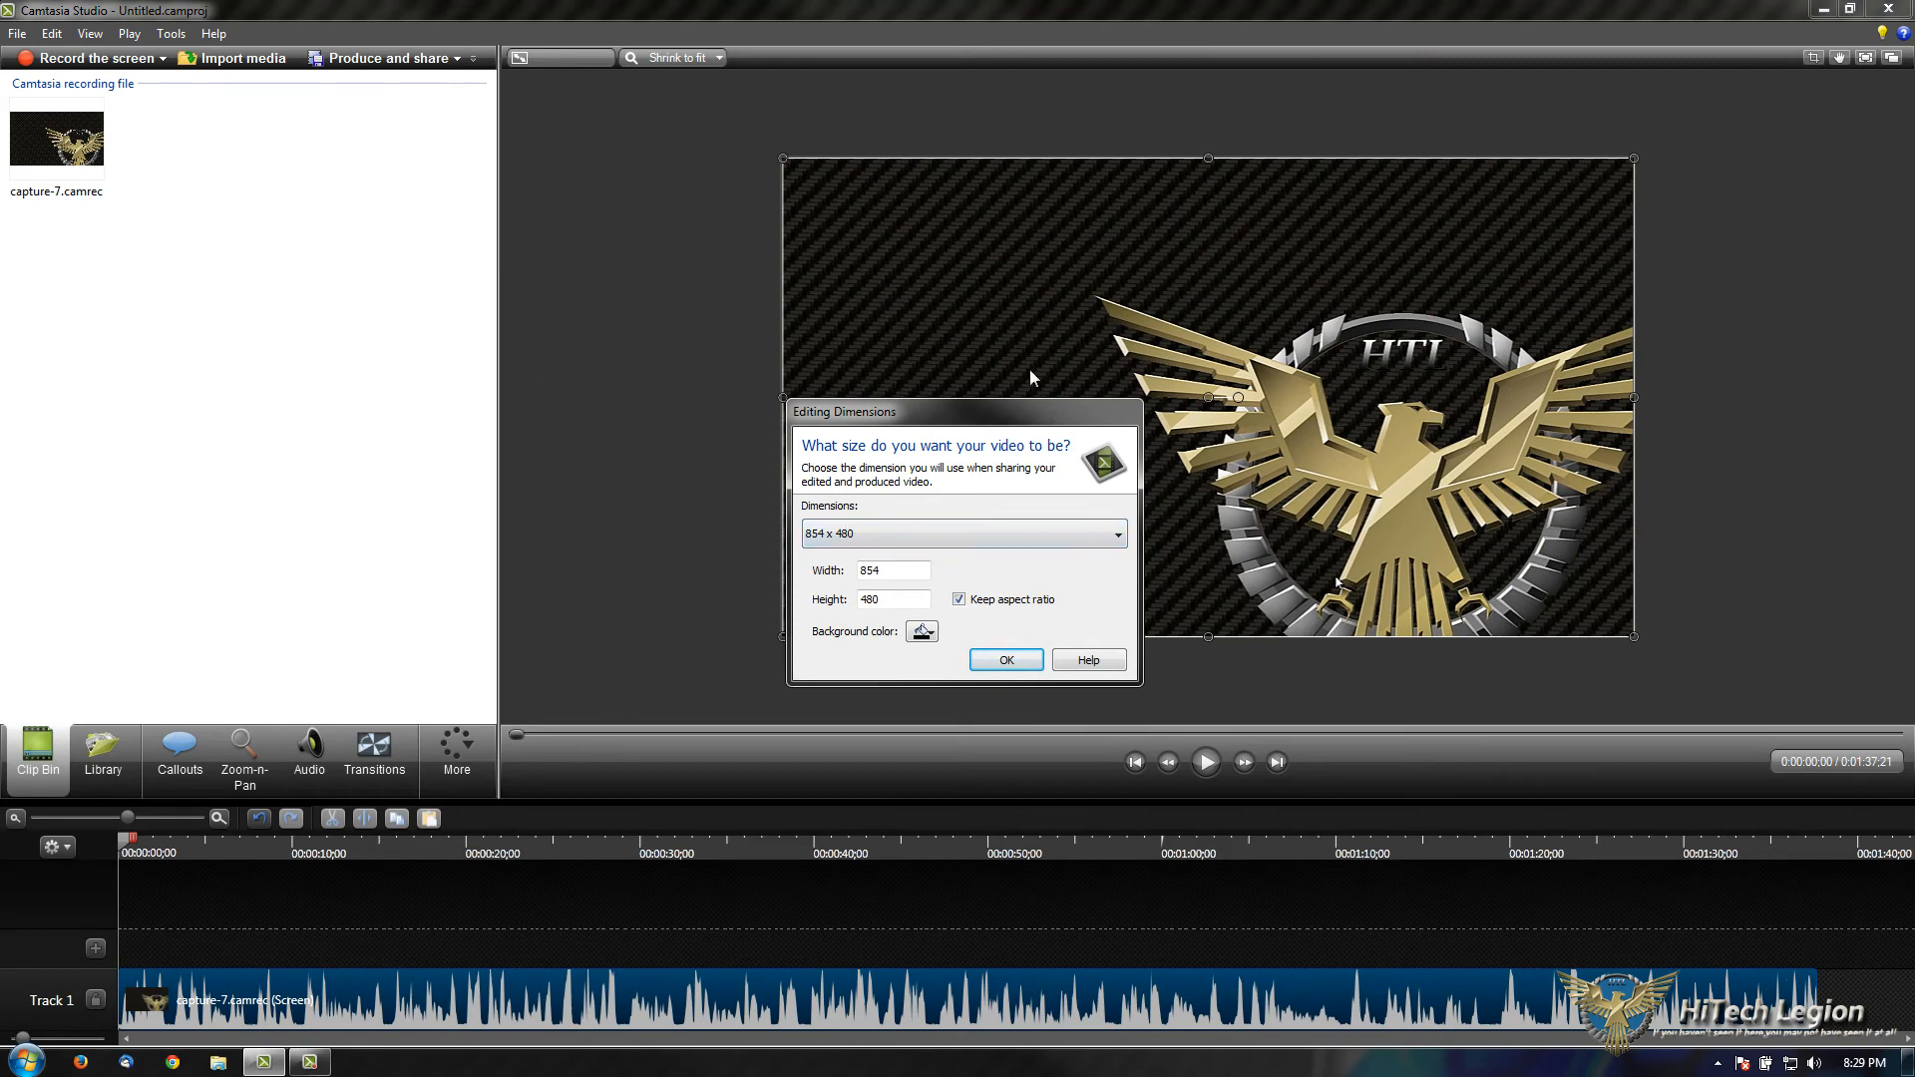
pyautogui.click(1030, 540)
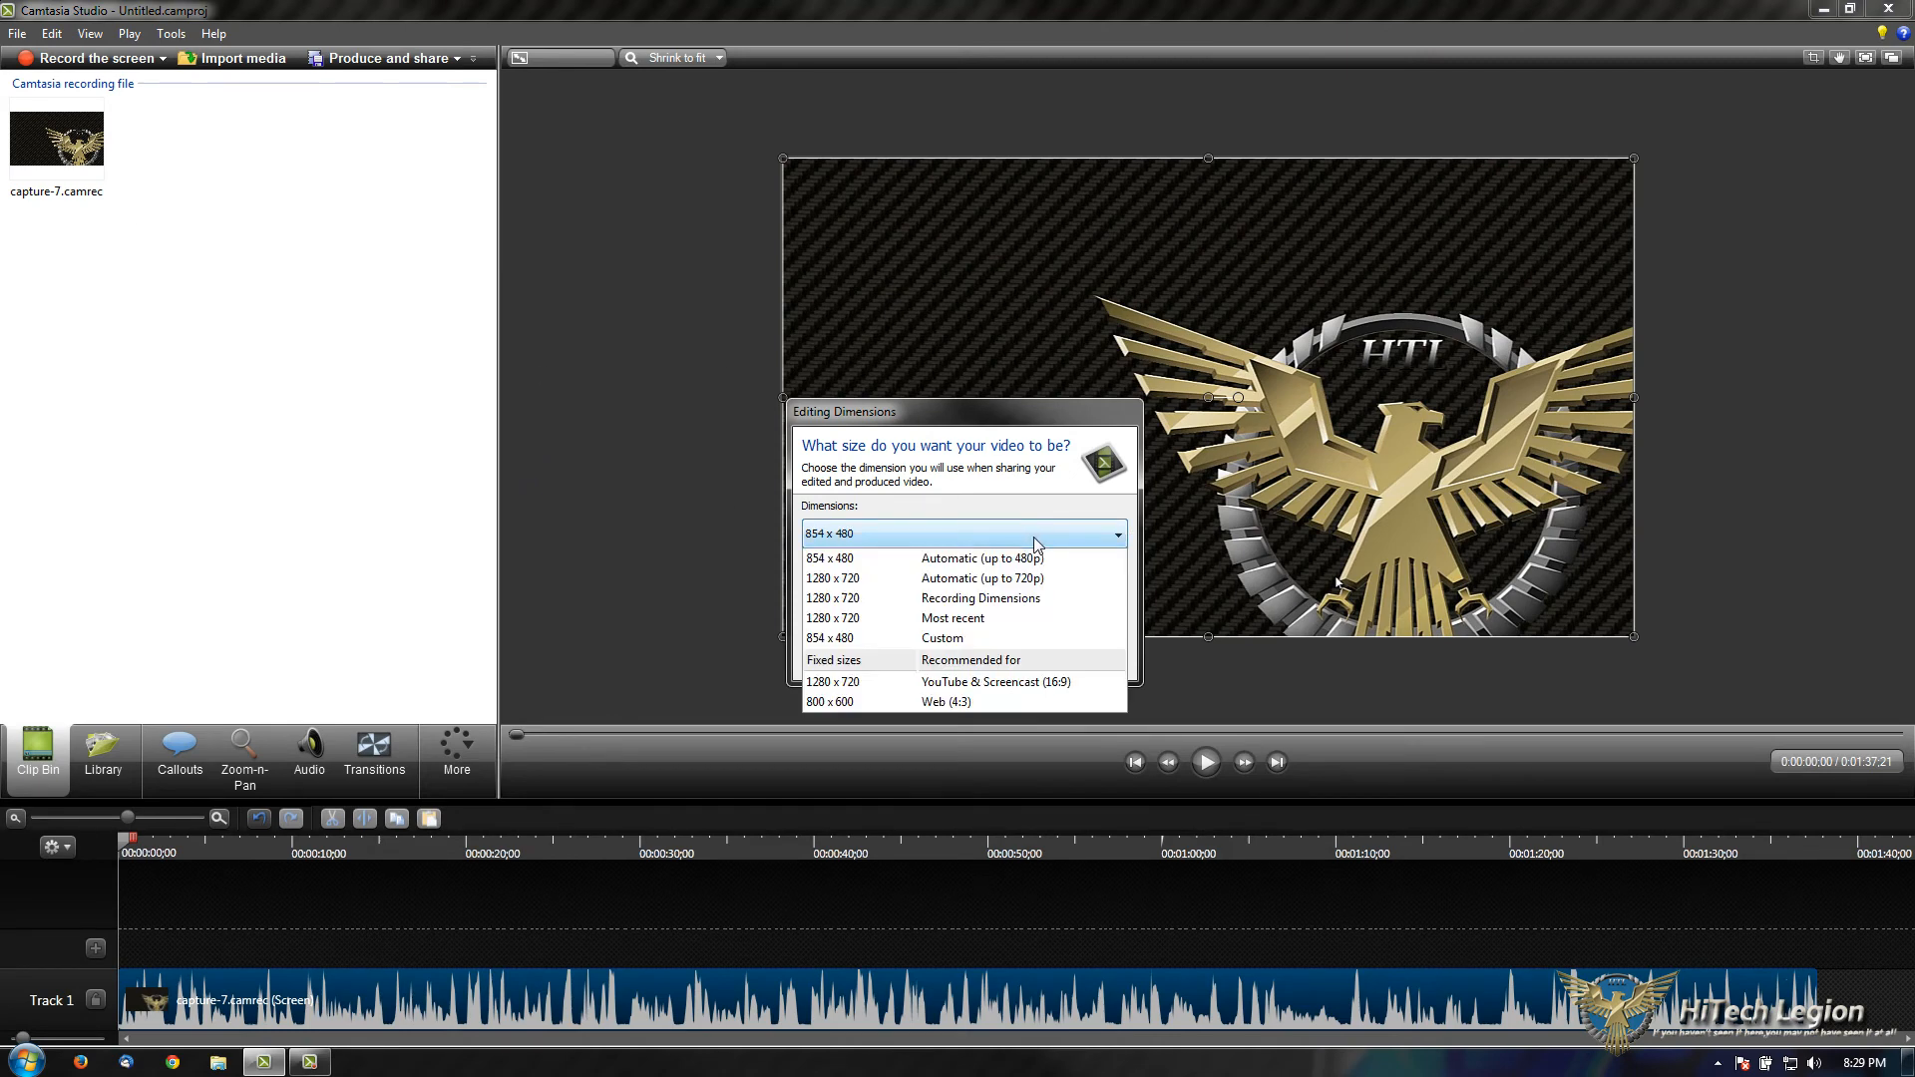
pyautogui.click(915, 601)
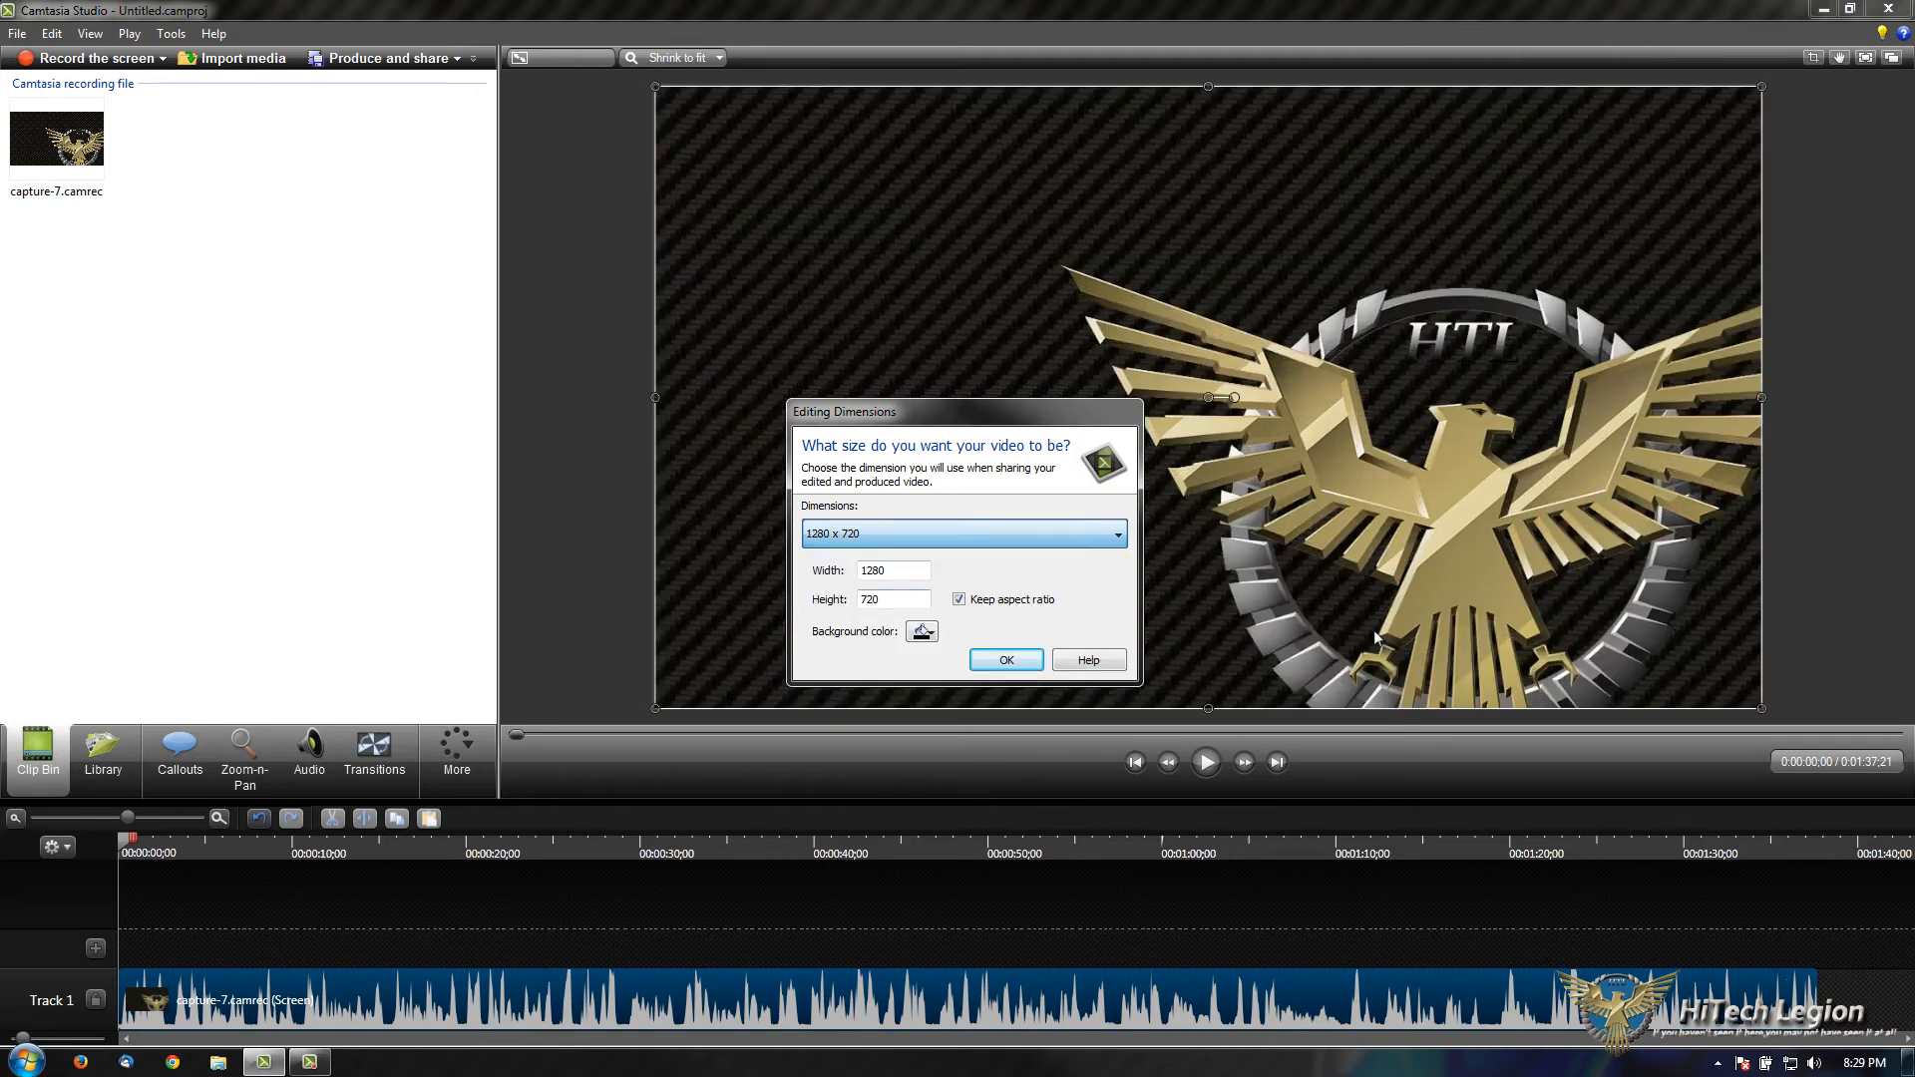
pyautogui.click(1028, 662)
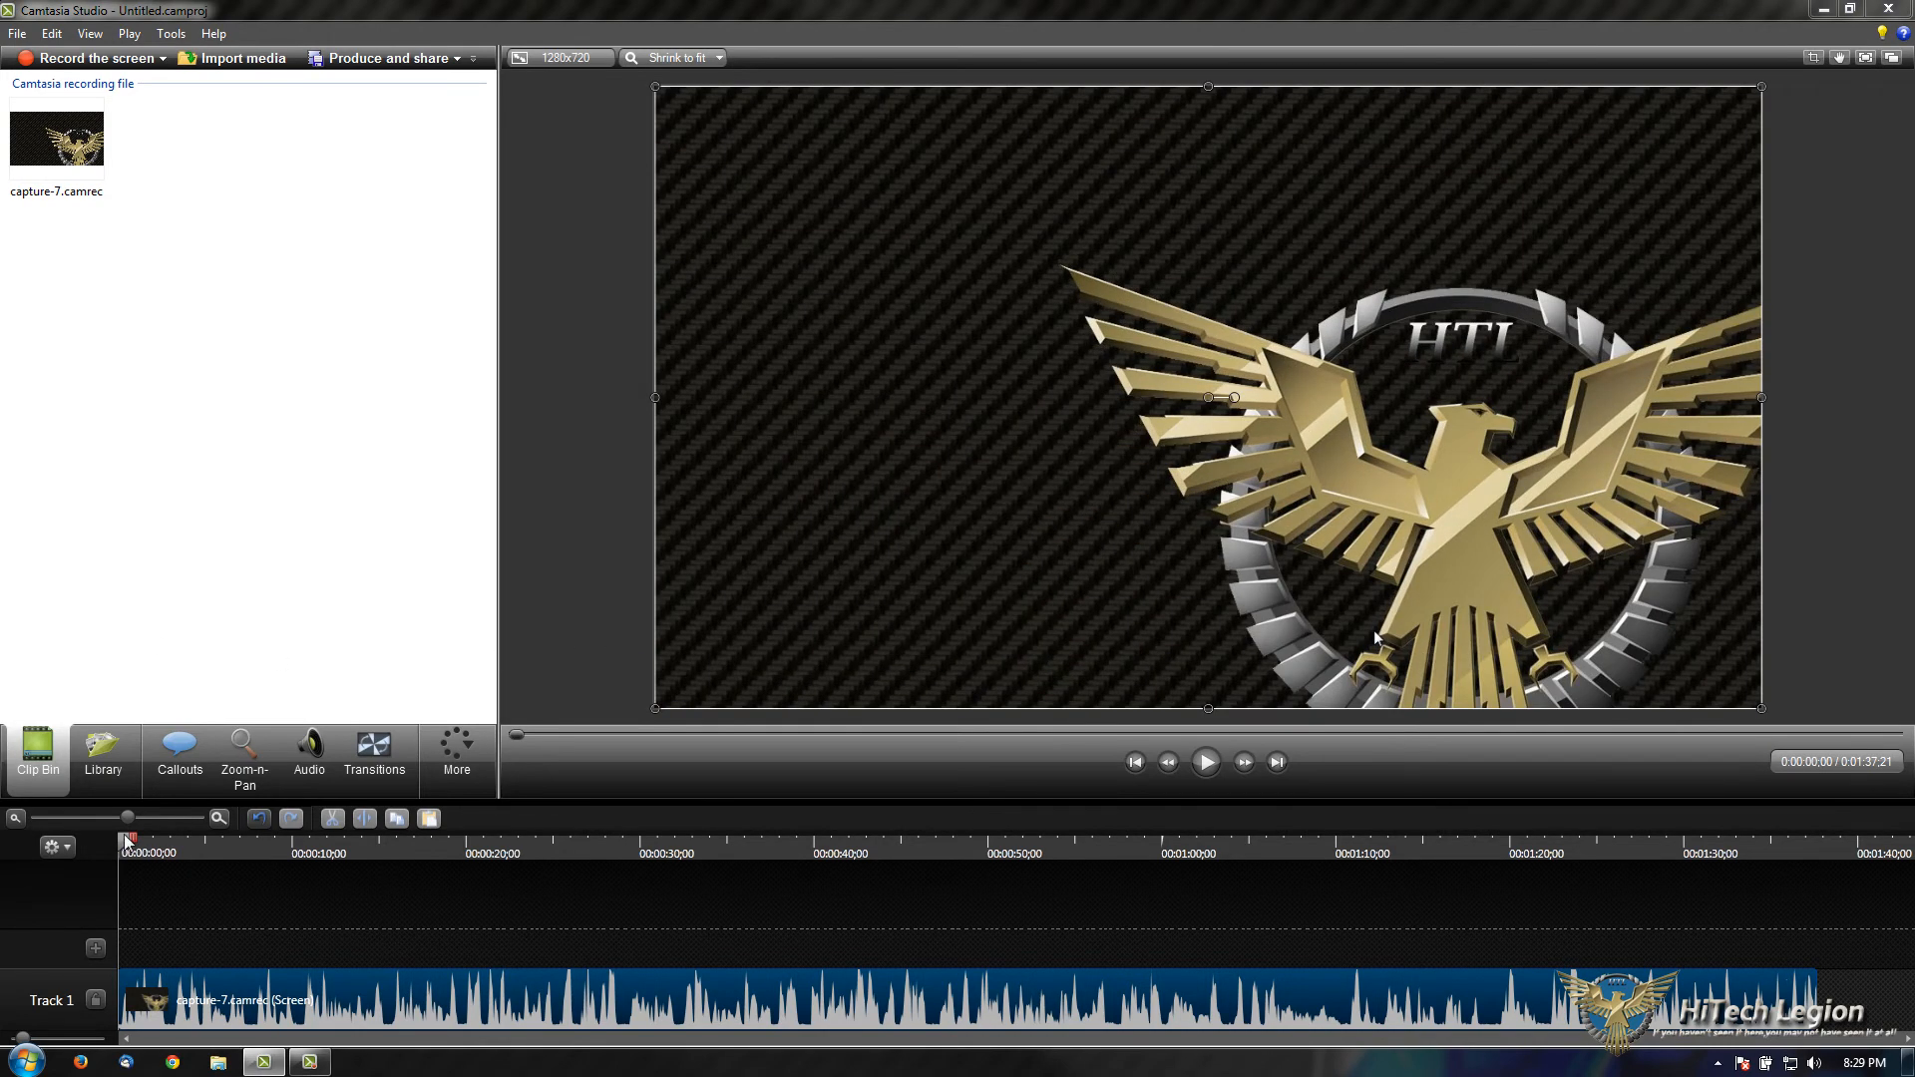
# Move the playhead to about 59 seconds and open the cursor effects settings for the capture-7.camrec clip.
pyautogui.moveTo(133, 846); pyautogui.dragTo(1145, 854)
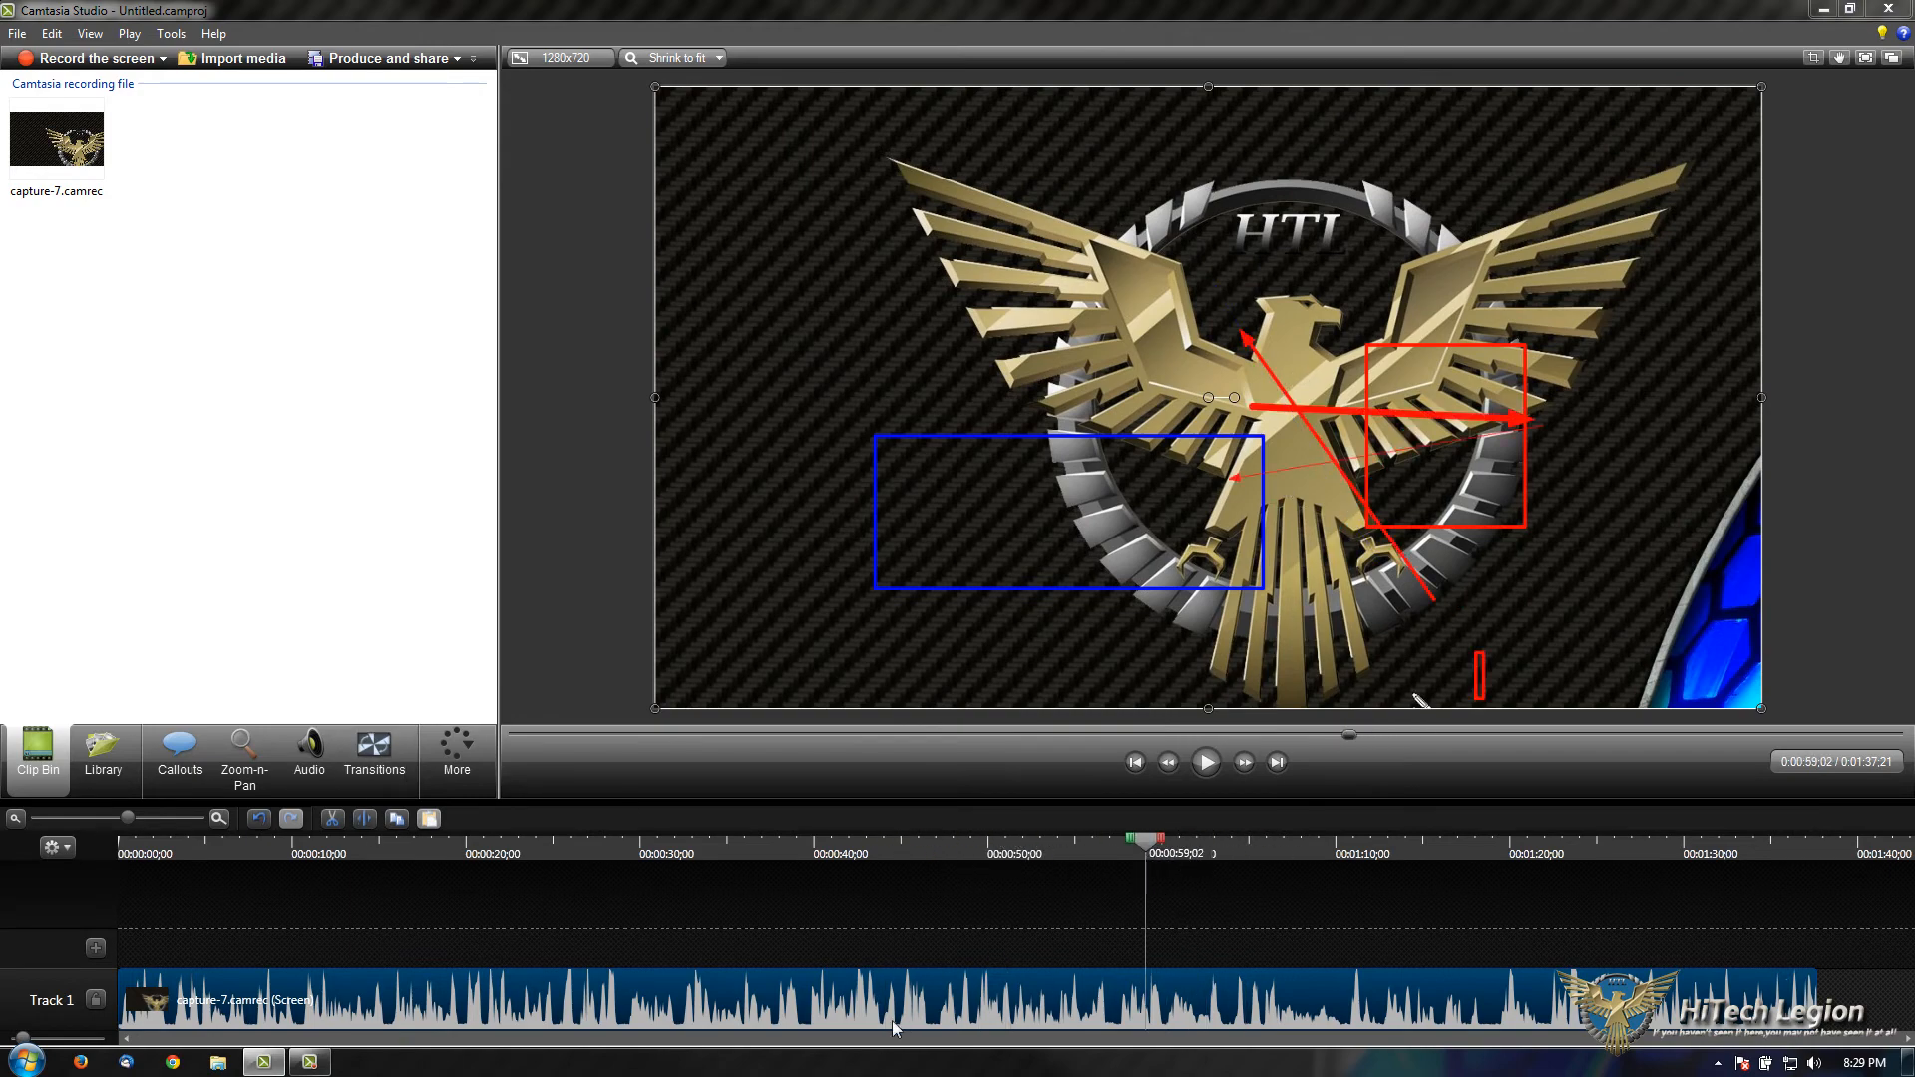
pyautogui.rightClick(892, 1021)
pyautogui.click(334, 650)
pyautogui.click(462, 760)
pyautogui.click(459, 787)
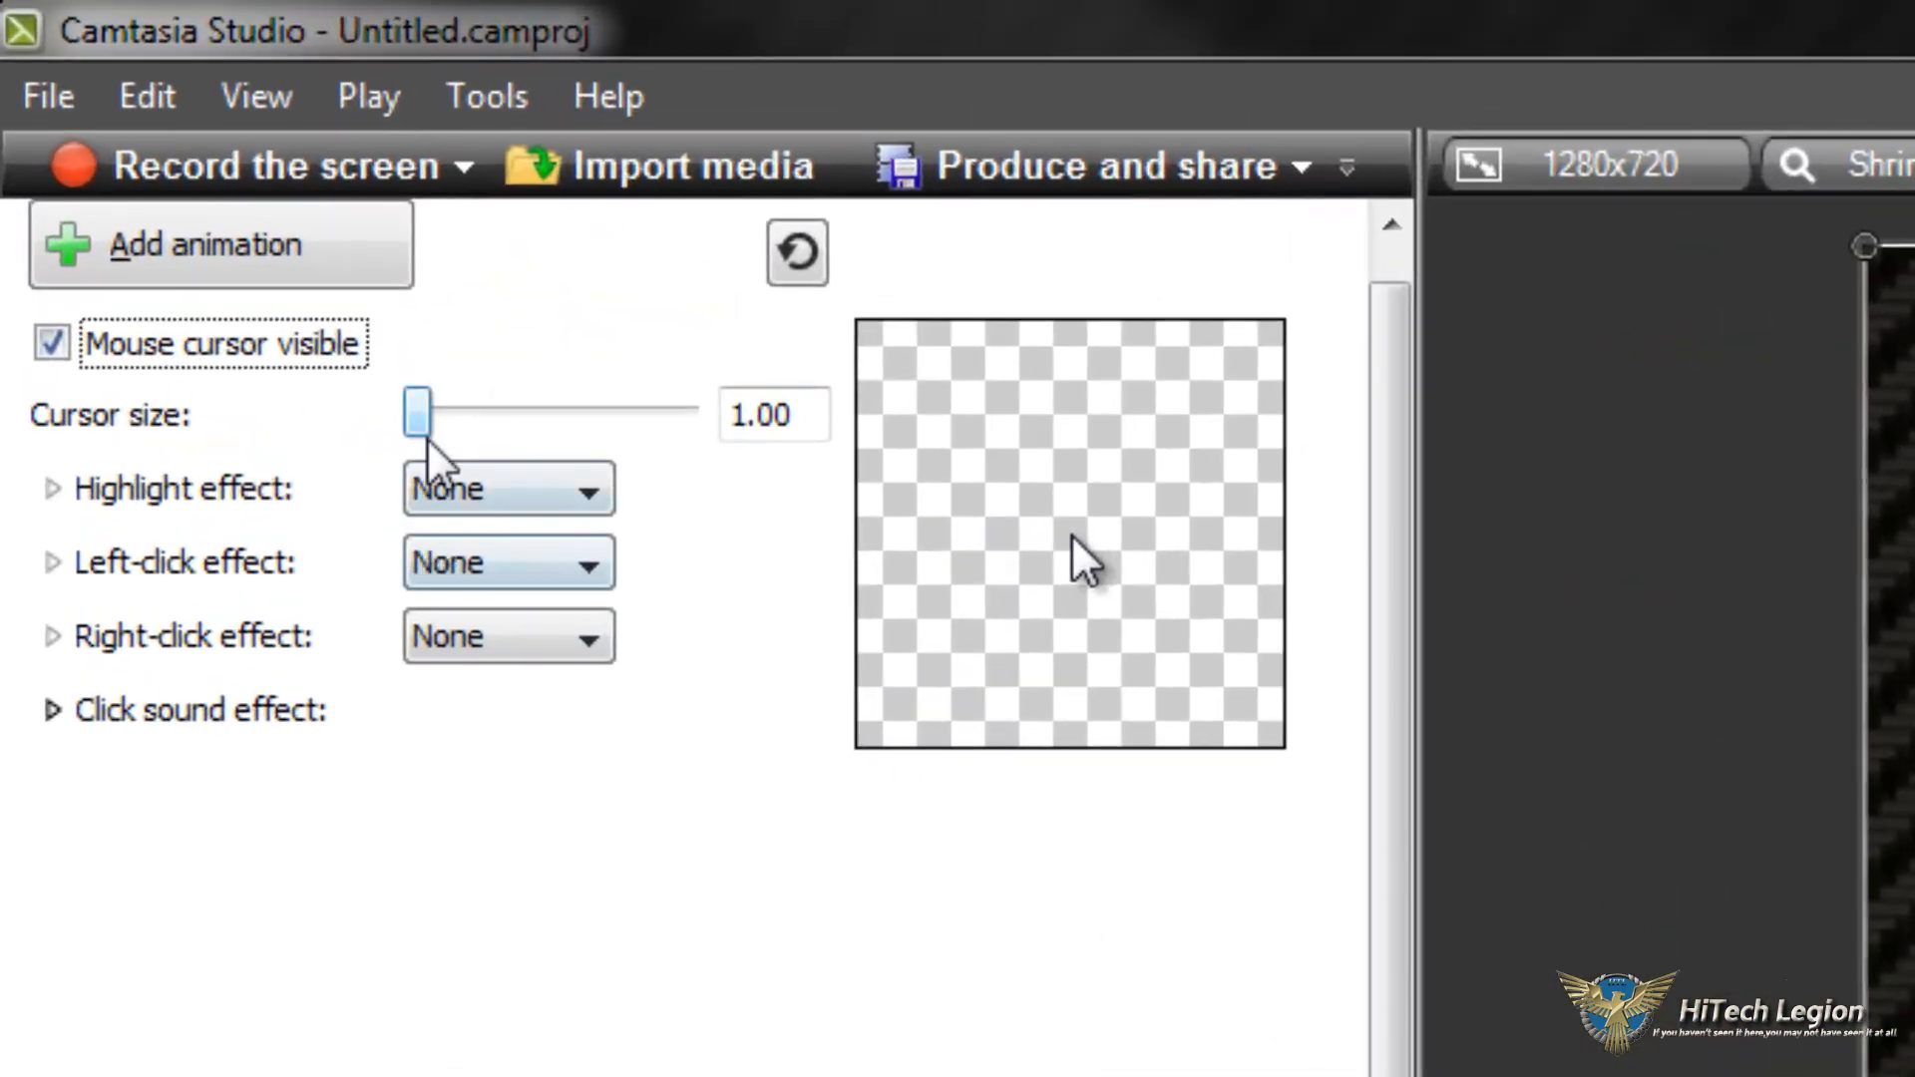
# Set the mouse cursor size to 5.00 and look through the highlight effect options.
pyautogui.click(151, 149)
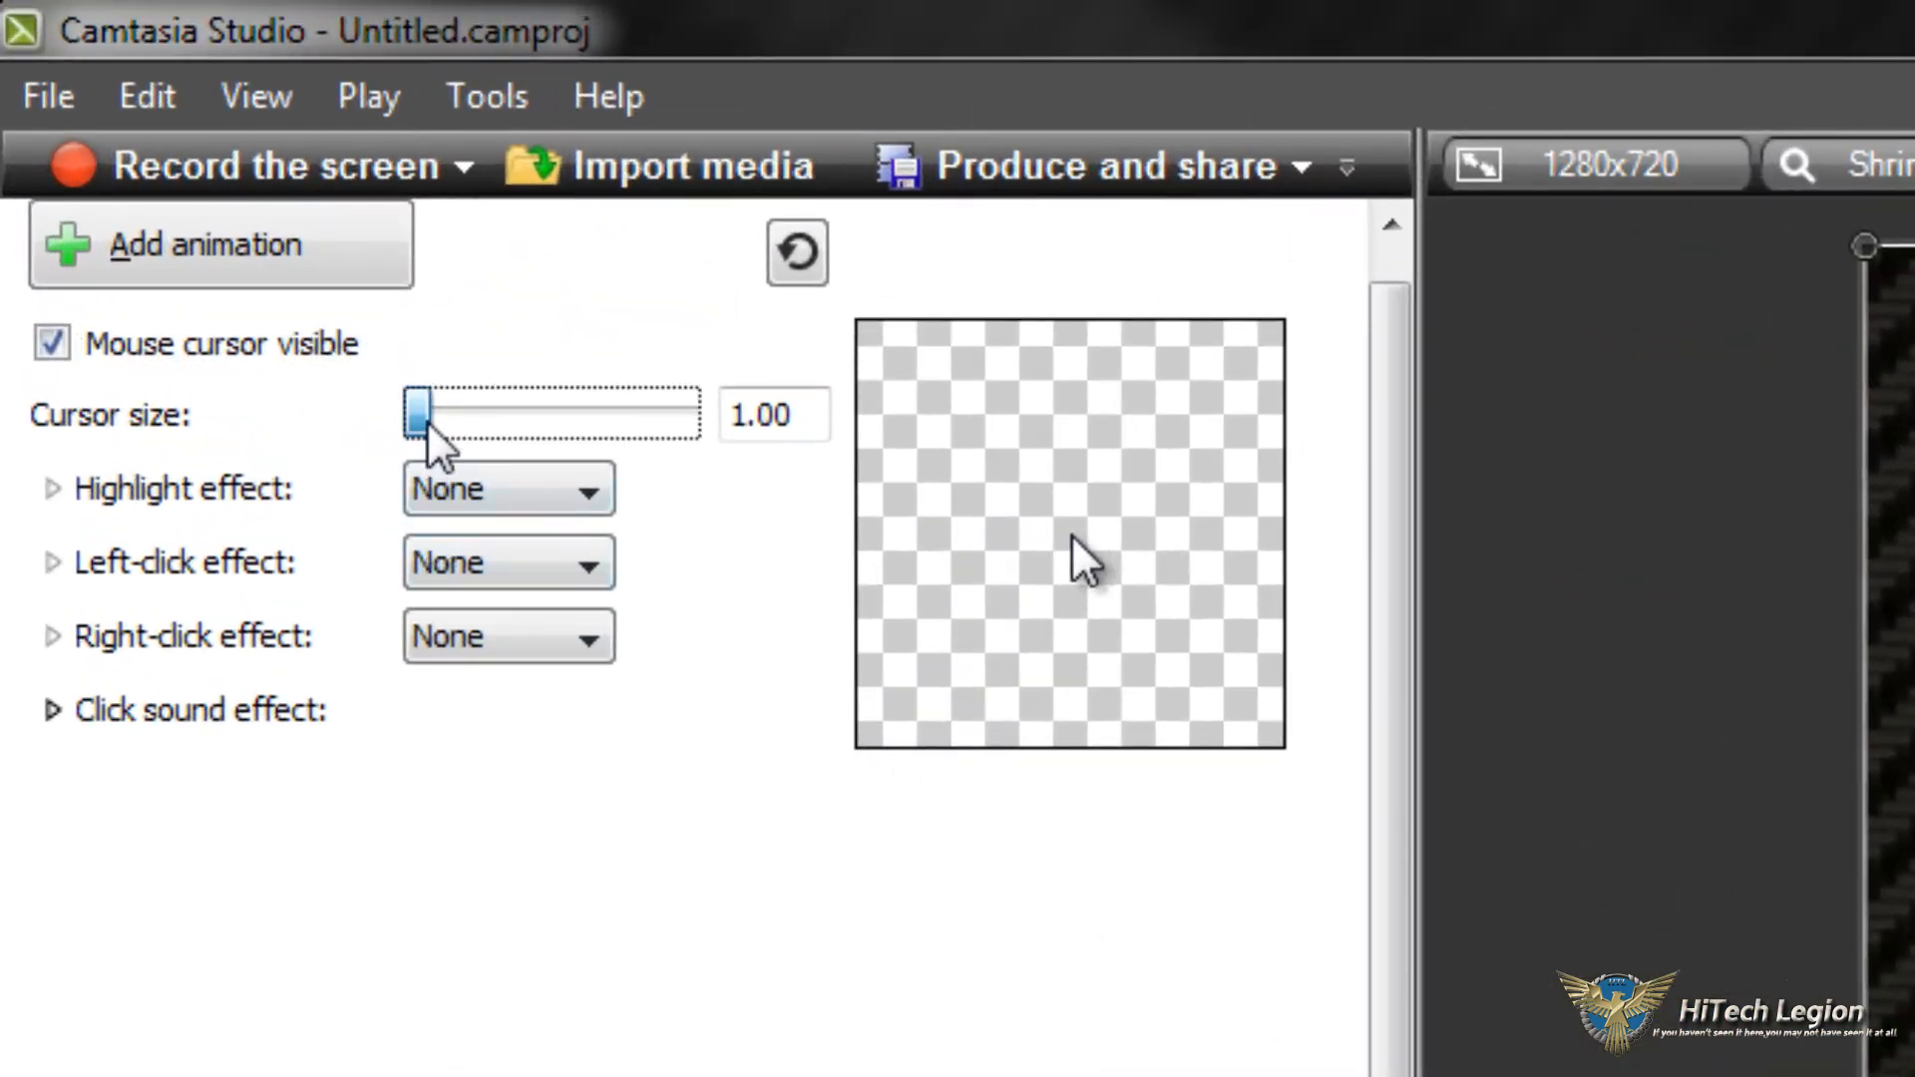
pyautogui.moveTo(423, 427); pyautogui.dragTo(874, 415)
pyautogui.click(509, 489)
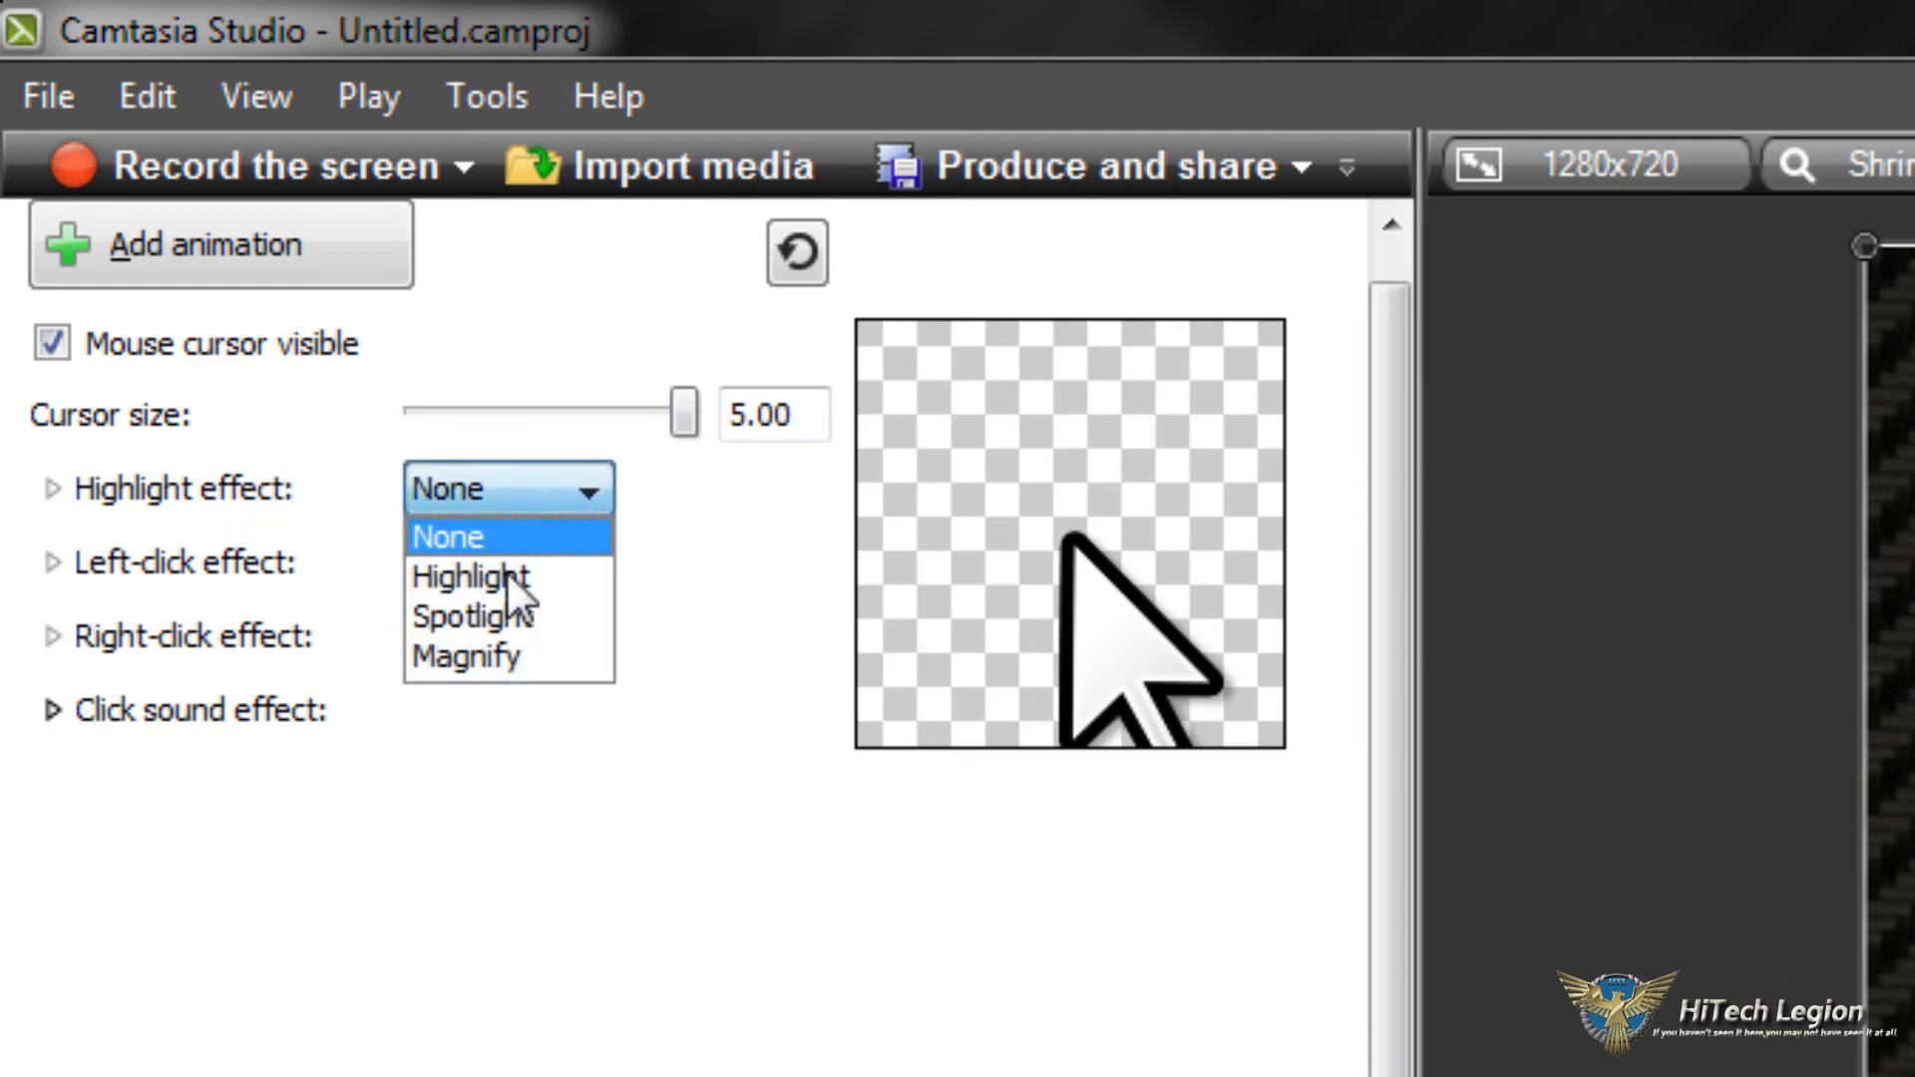
pyautogui.click(503, 662)
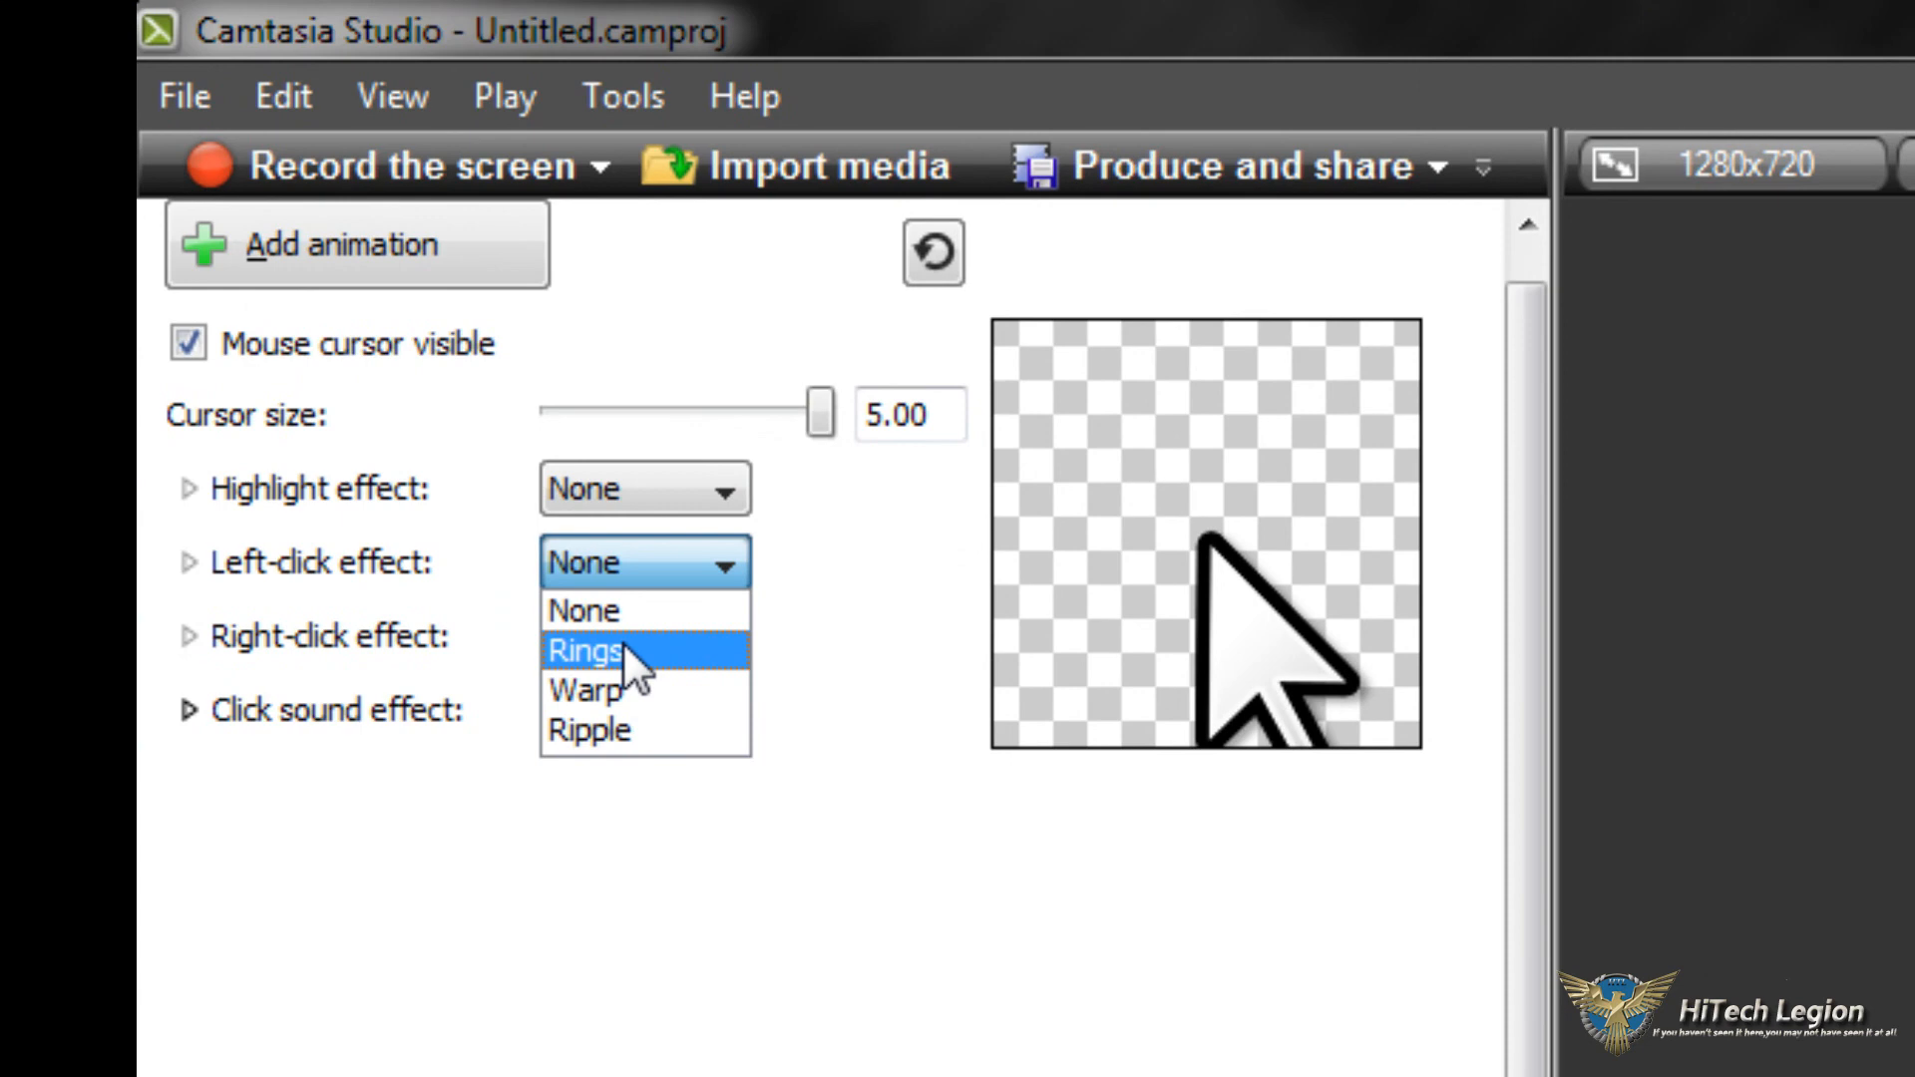
# Try the Rings and Warp left-click effects on the enlarged cursor, previewing each one.
pyautogui.click(622, 649)
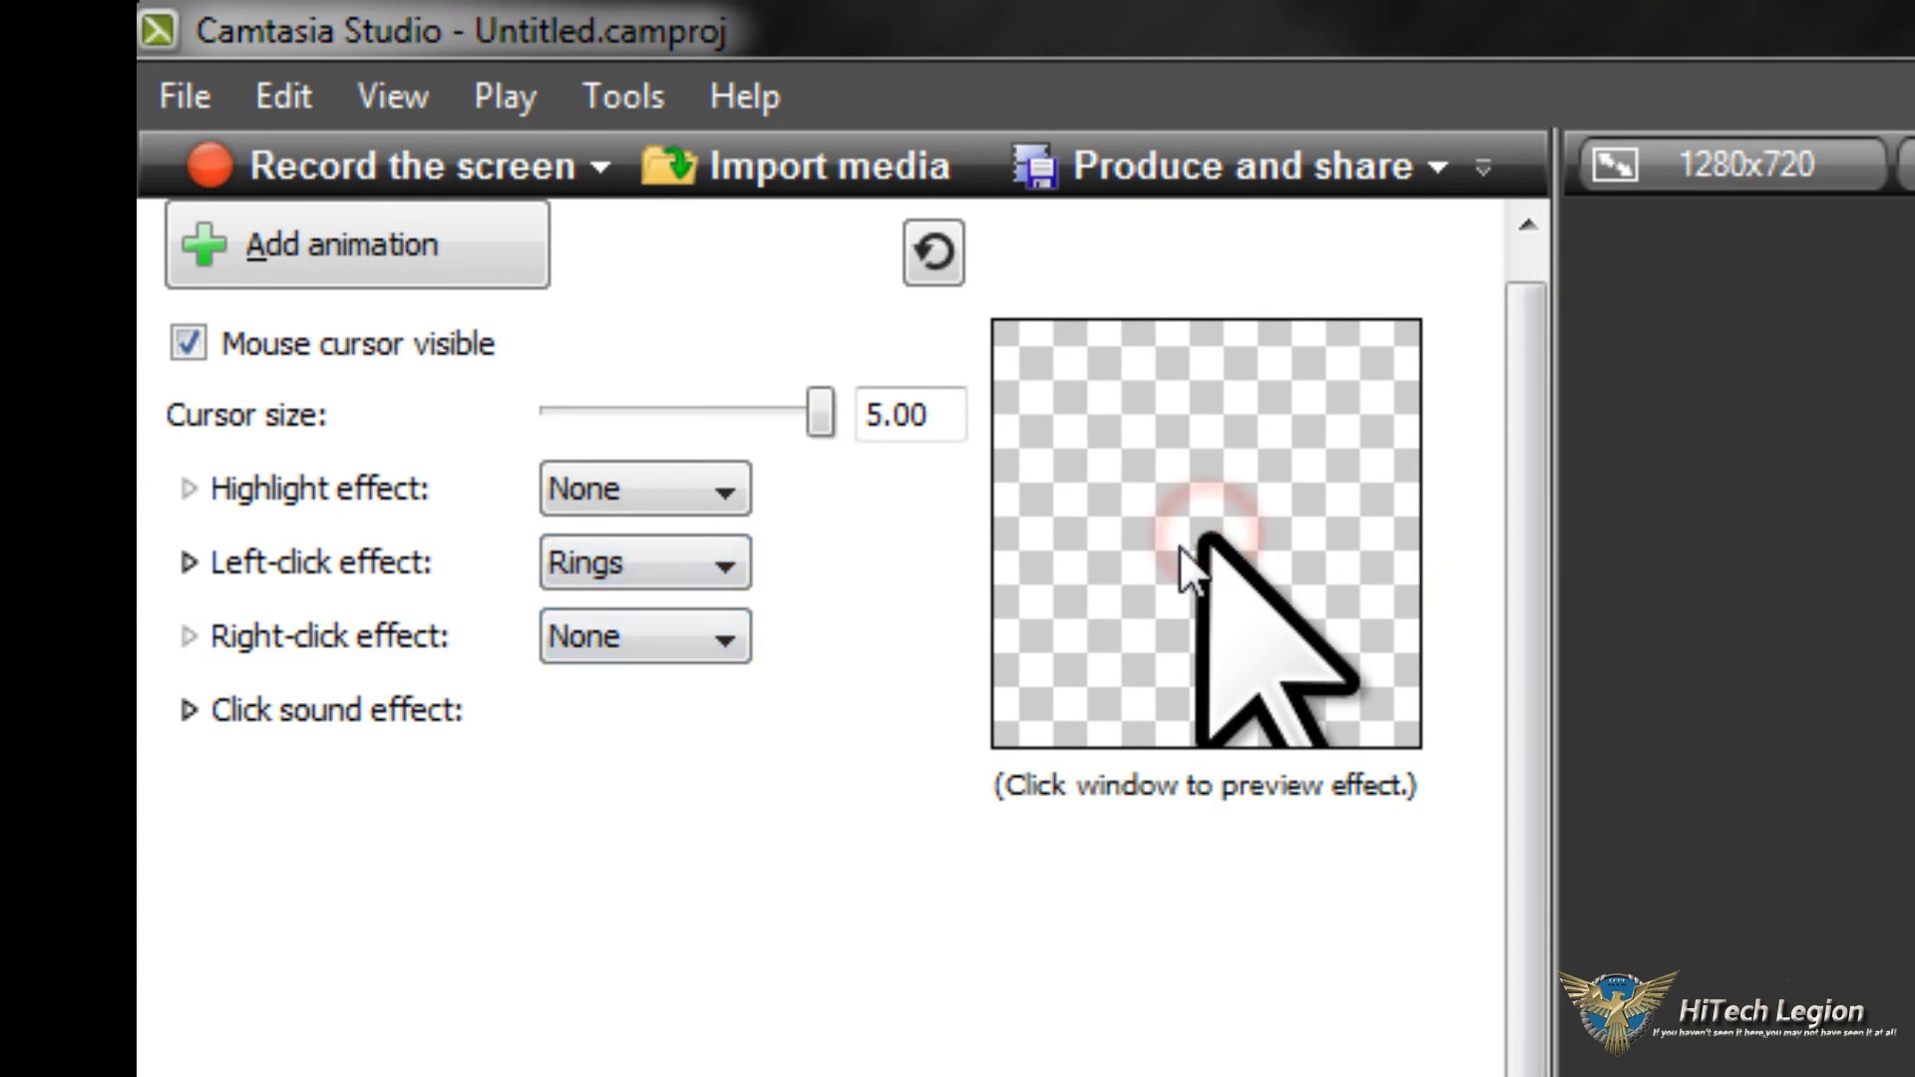
pyautogui.click(727, 574)
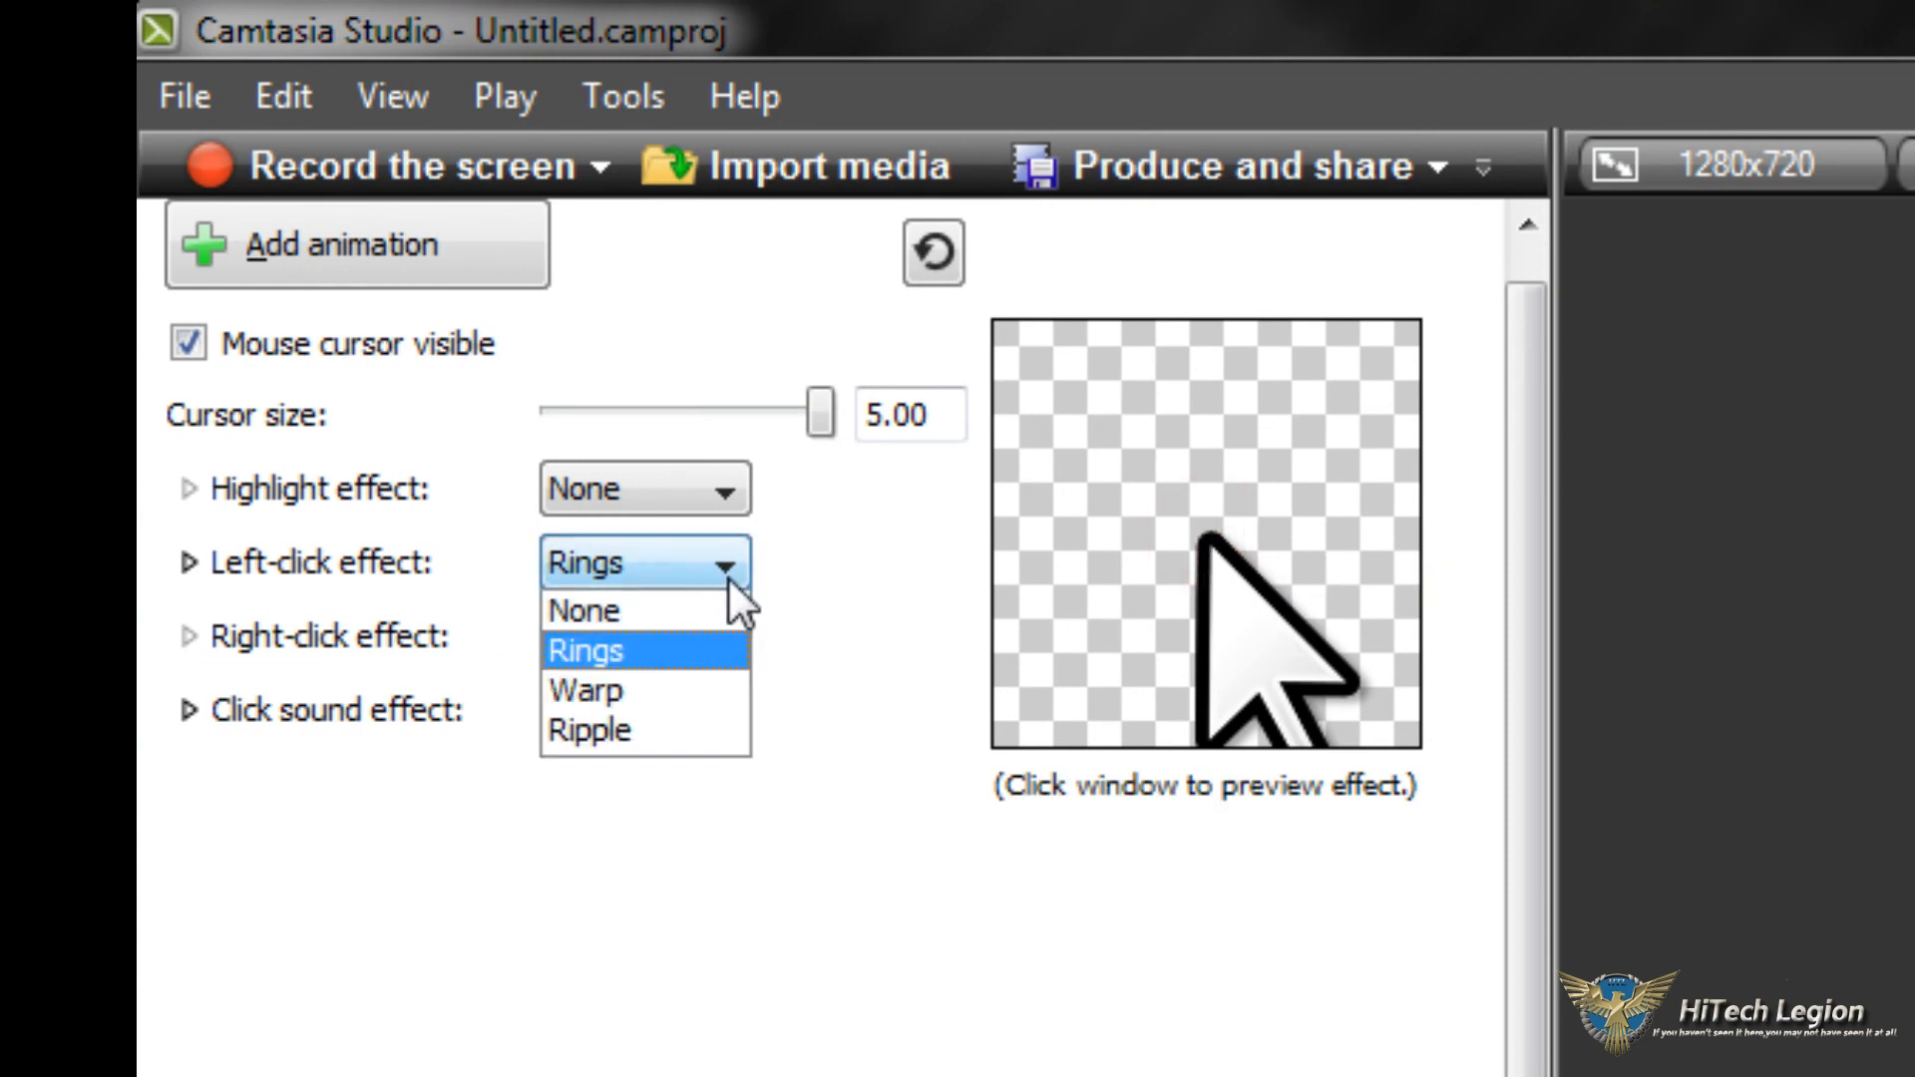
pyautogui.click(708, 564)
pyautogui.click(687, 632)
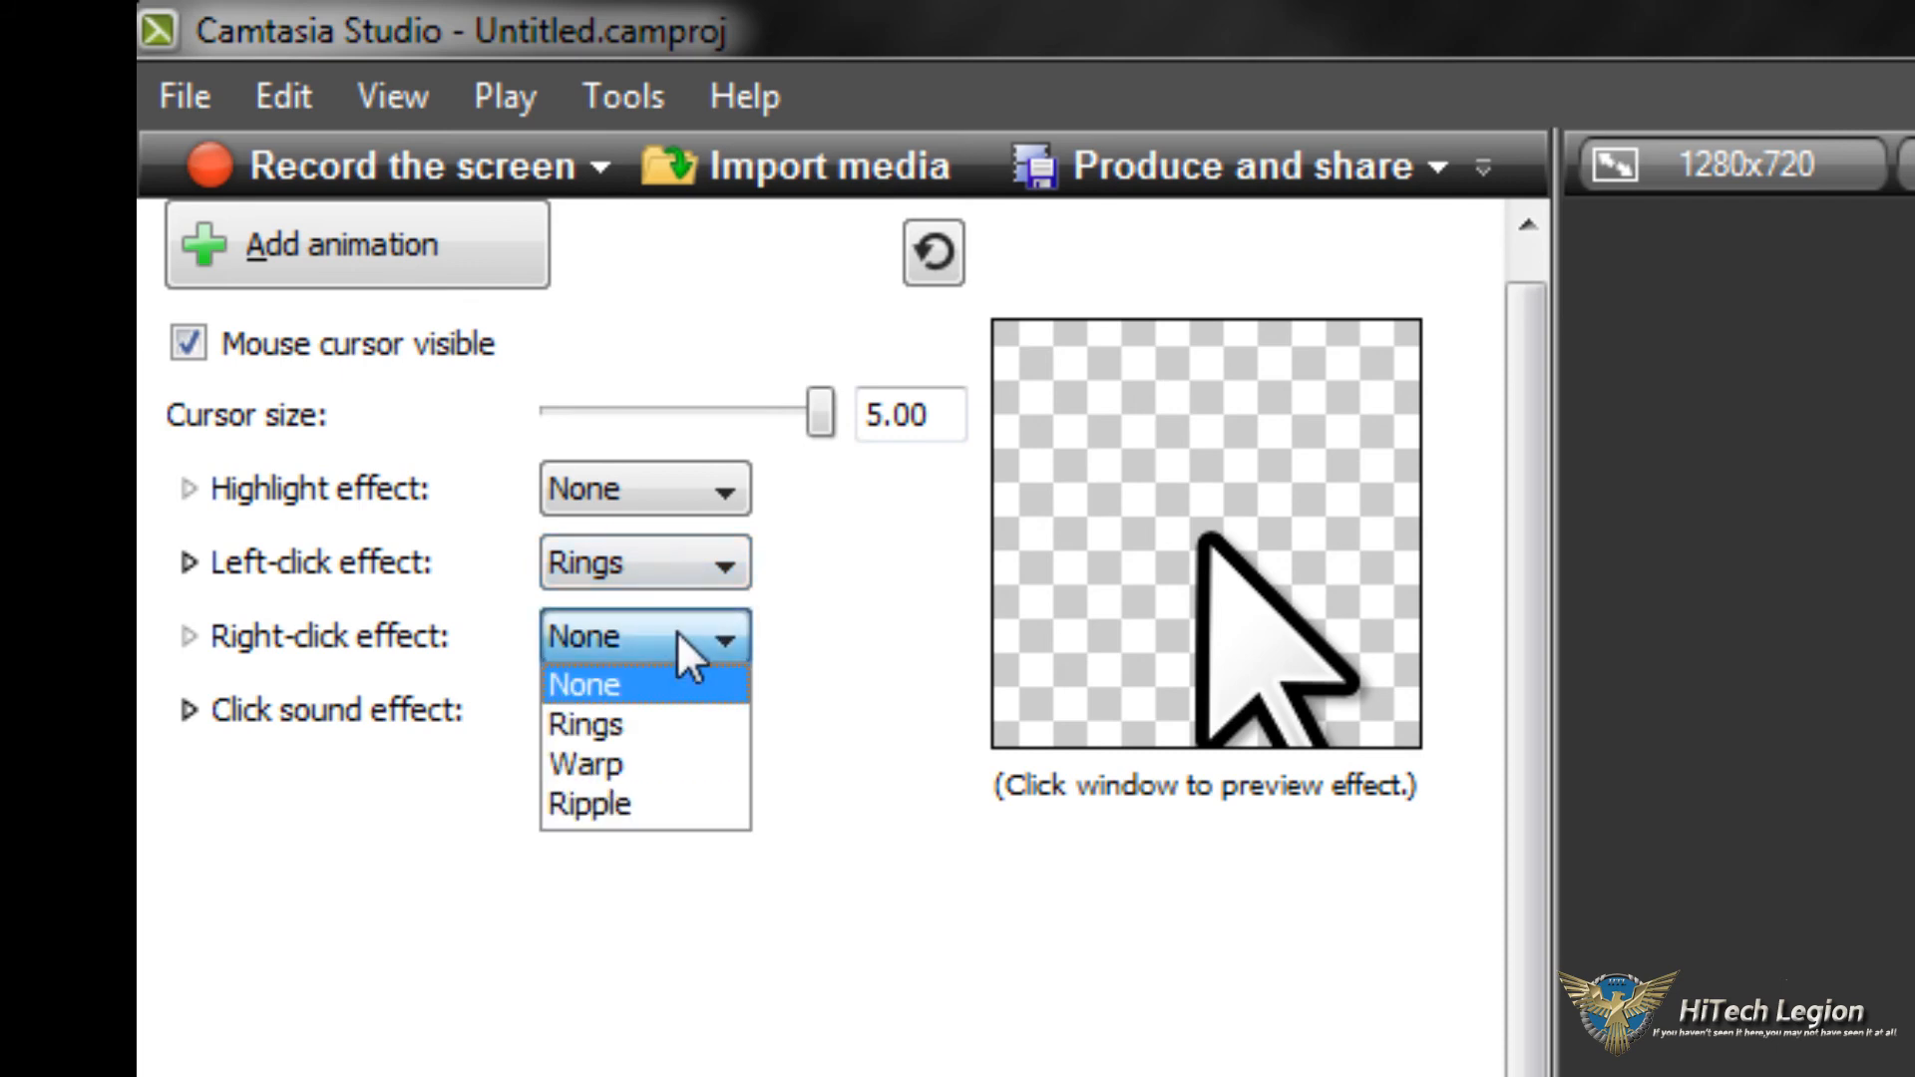
pyautogui.click(638, 570)
pyautogui.click(639, 571)
pyautogui.click(612, 688)
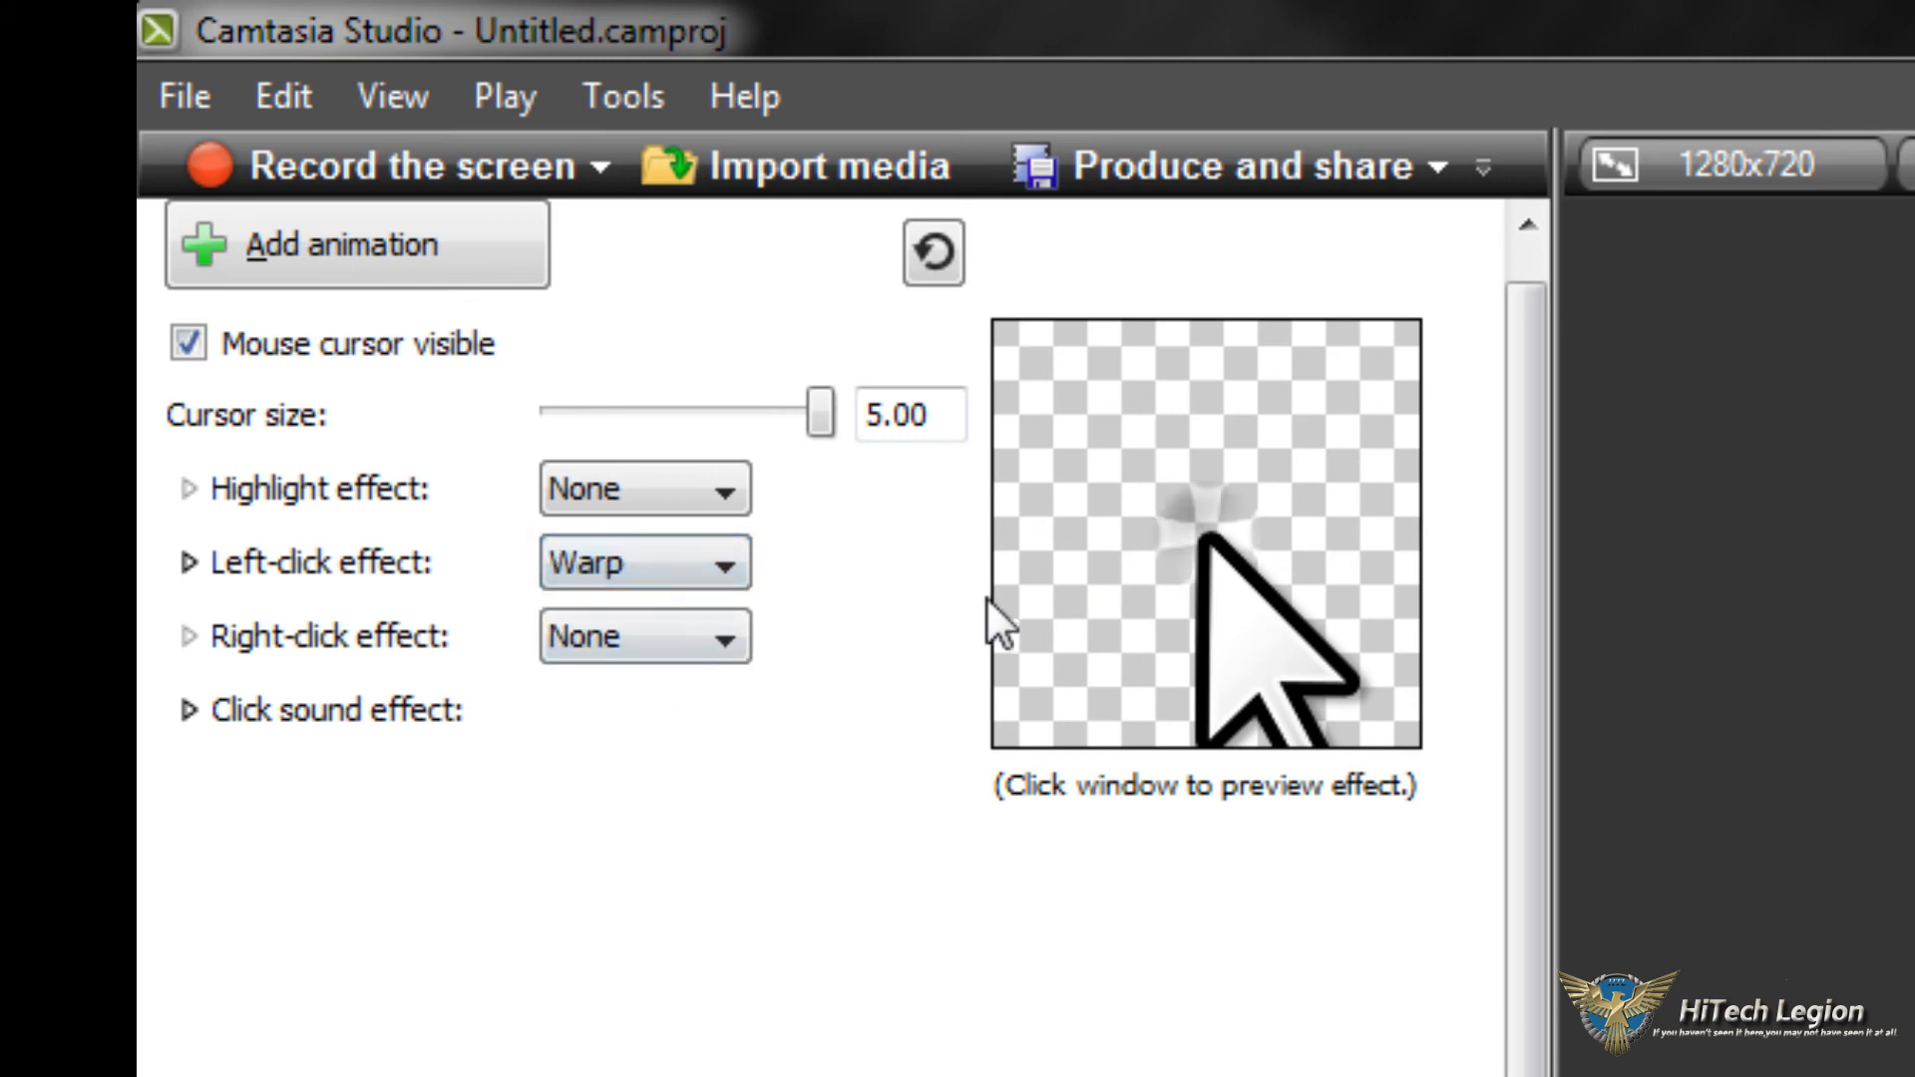
# Set the left-click effect to Ripple and check the right-click effect options.
pyautogui.click(719, 570)
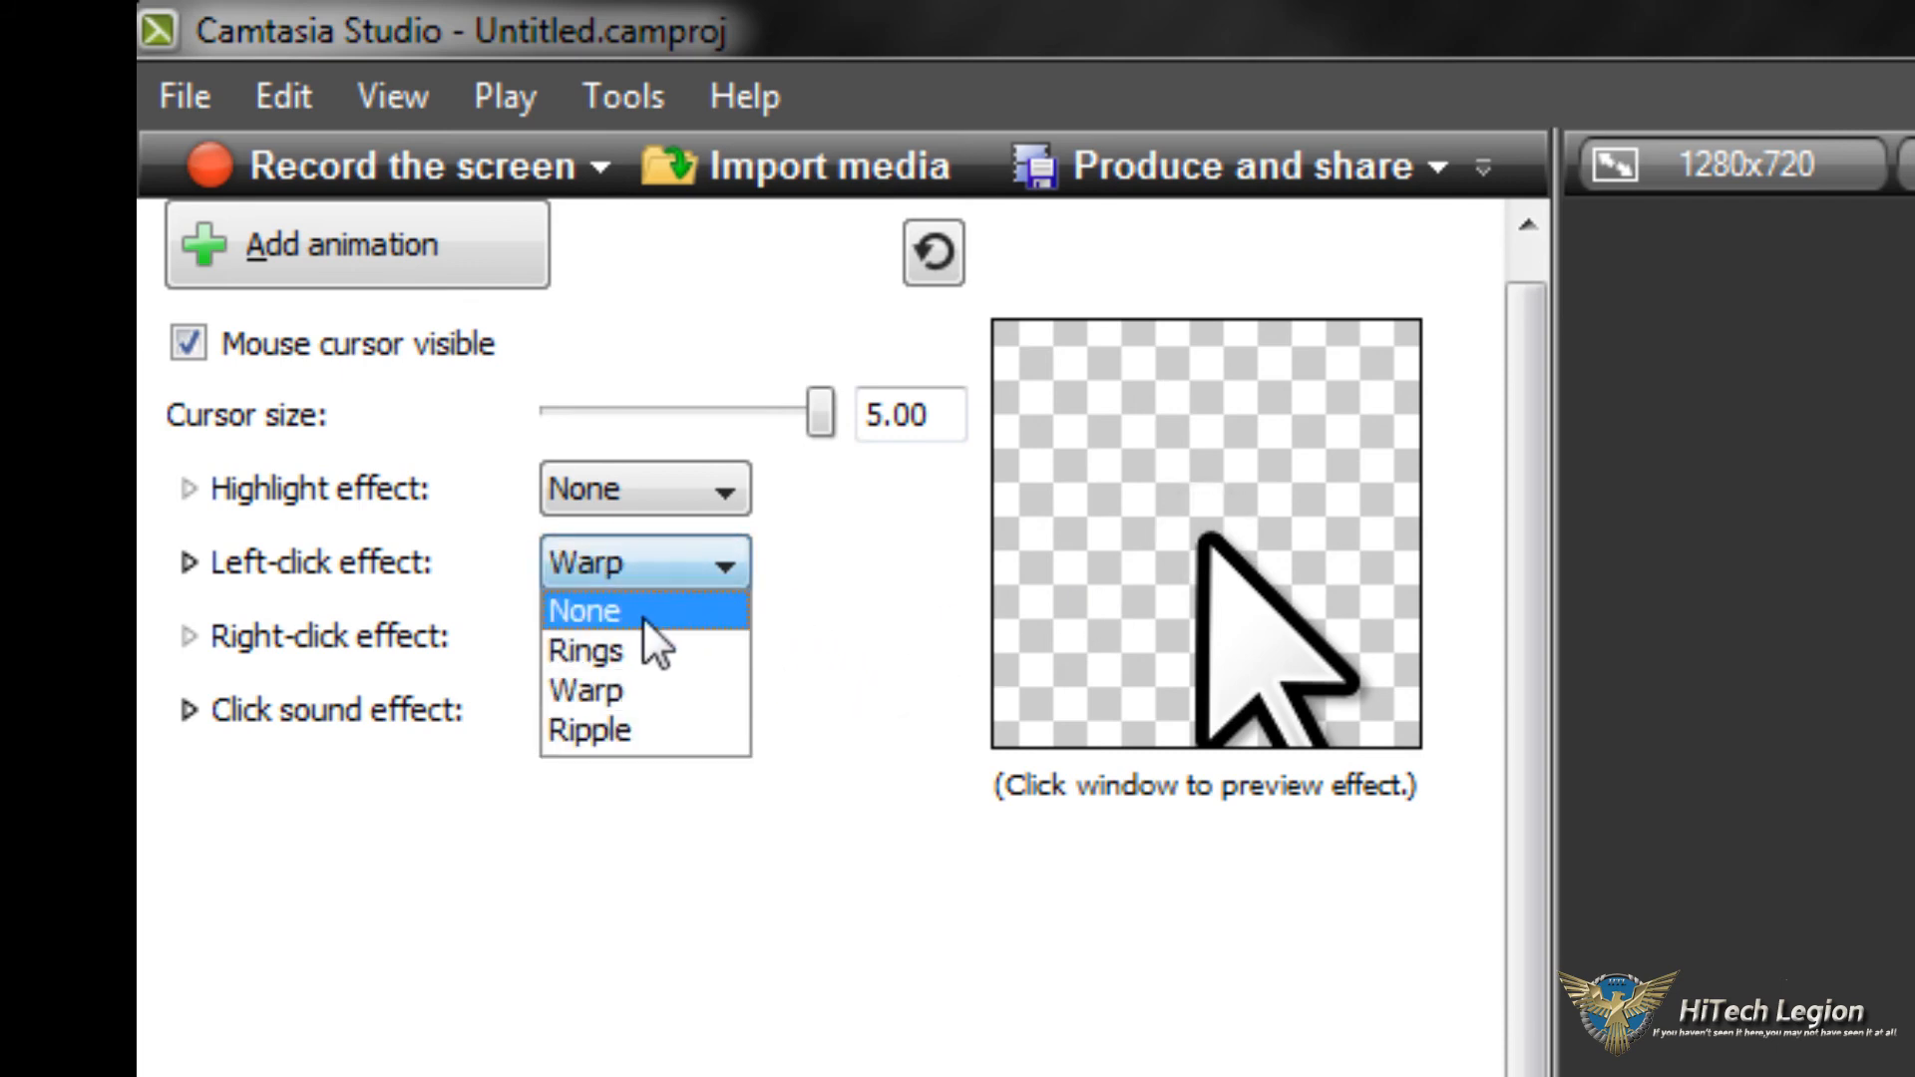
pyautogui.click(619, 734)
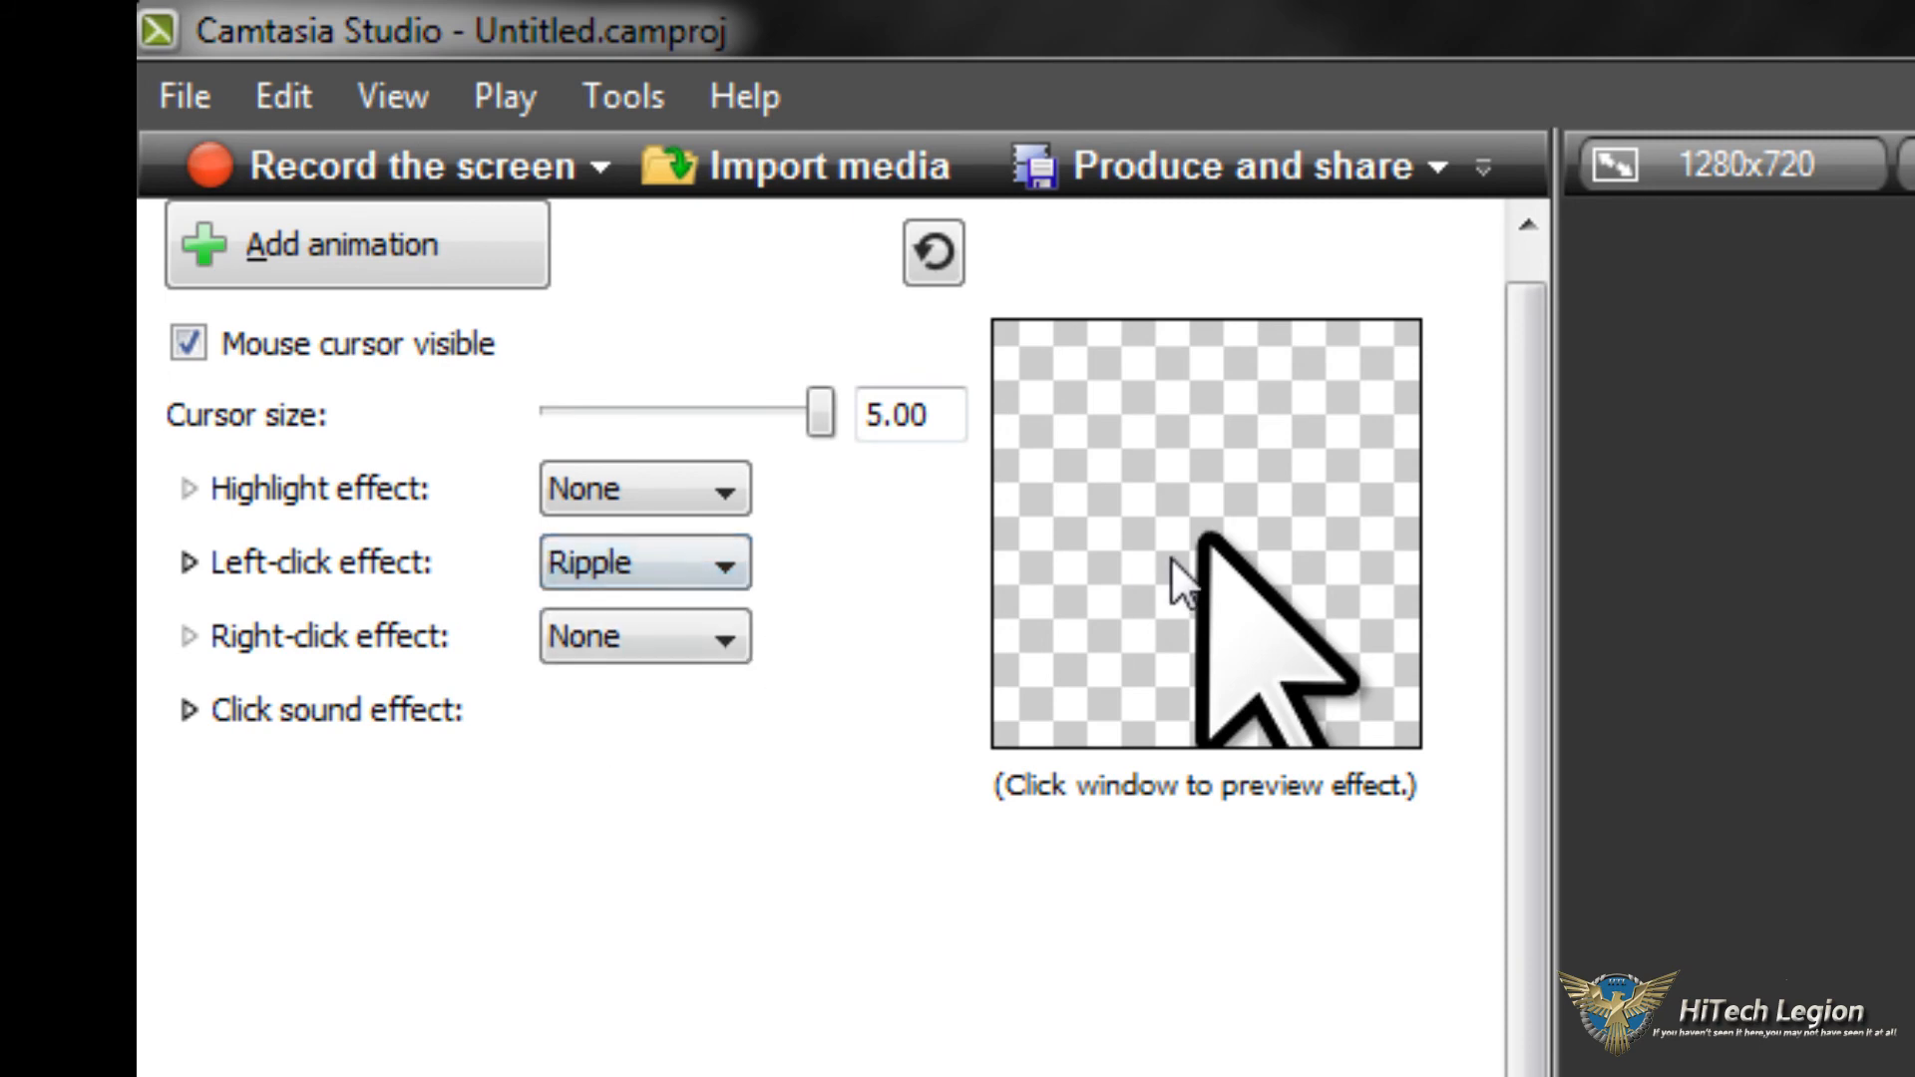
pyautogui.click(667, 623)
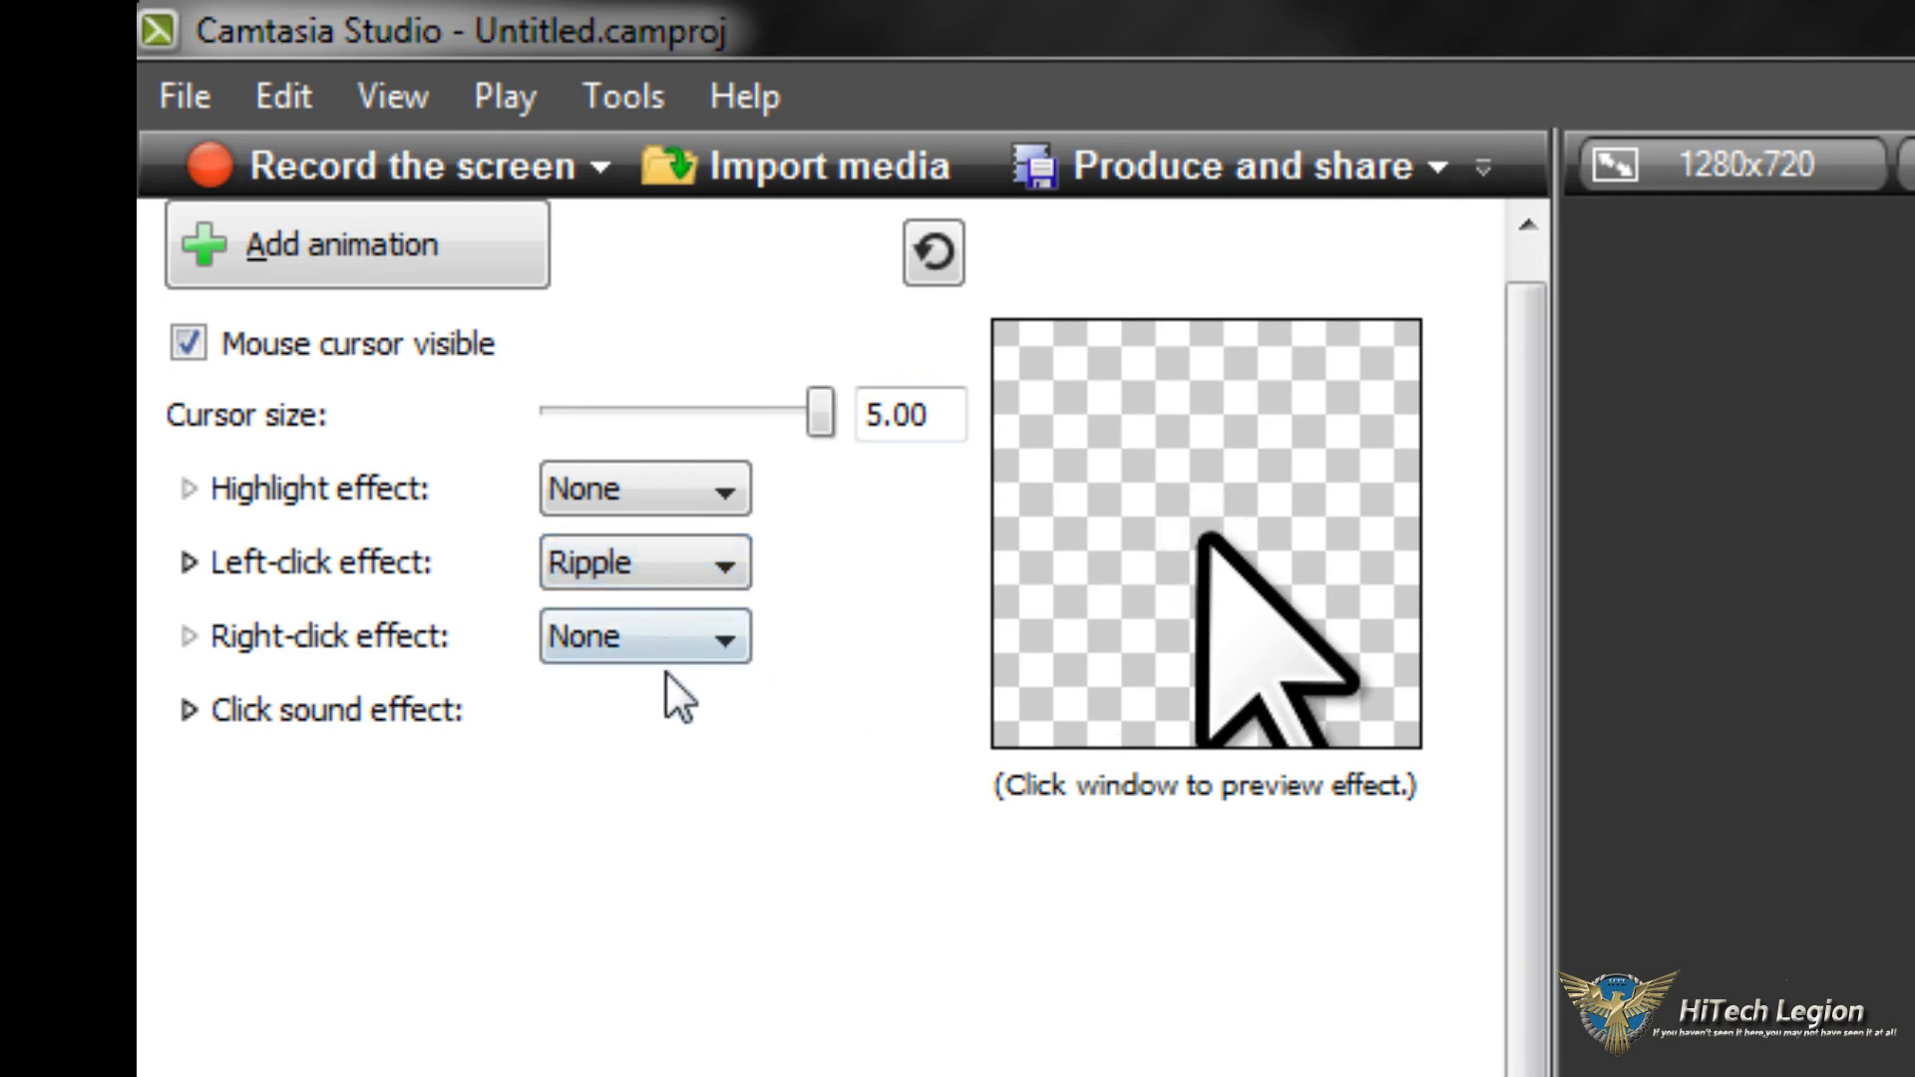
pyautogui.click(943, 743)
# Expand the click sound effect settings and check the sound options for left and right clicks.
pyautogui.click(198, 714)
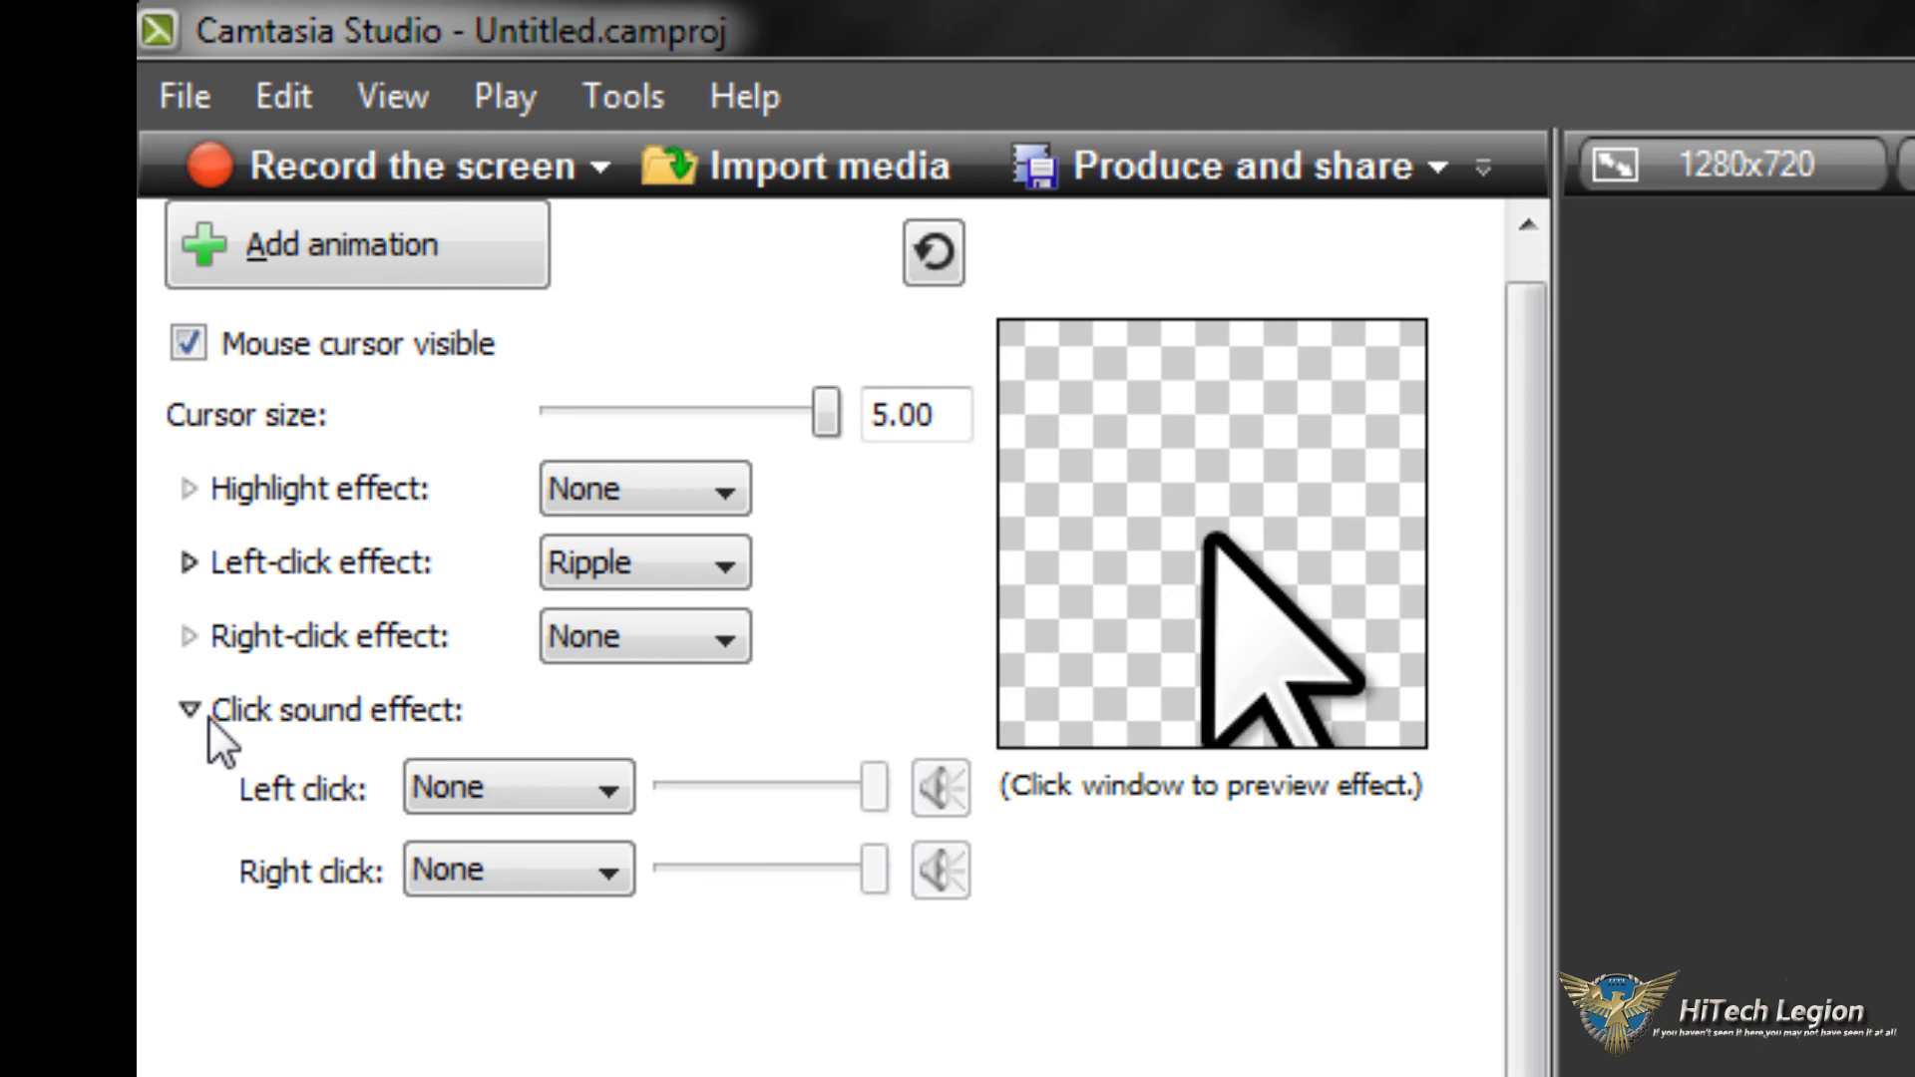
pyautogui.click(483, 806)
pyautogui.click(349, 1063)
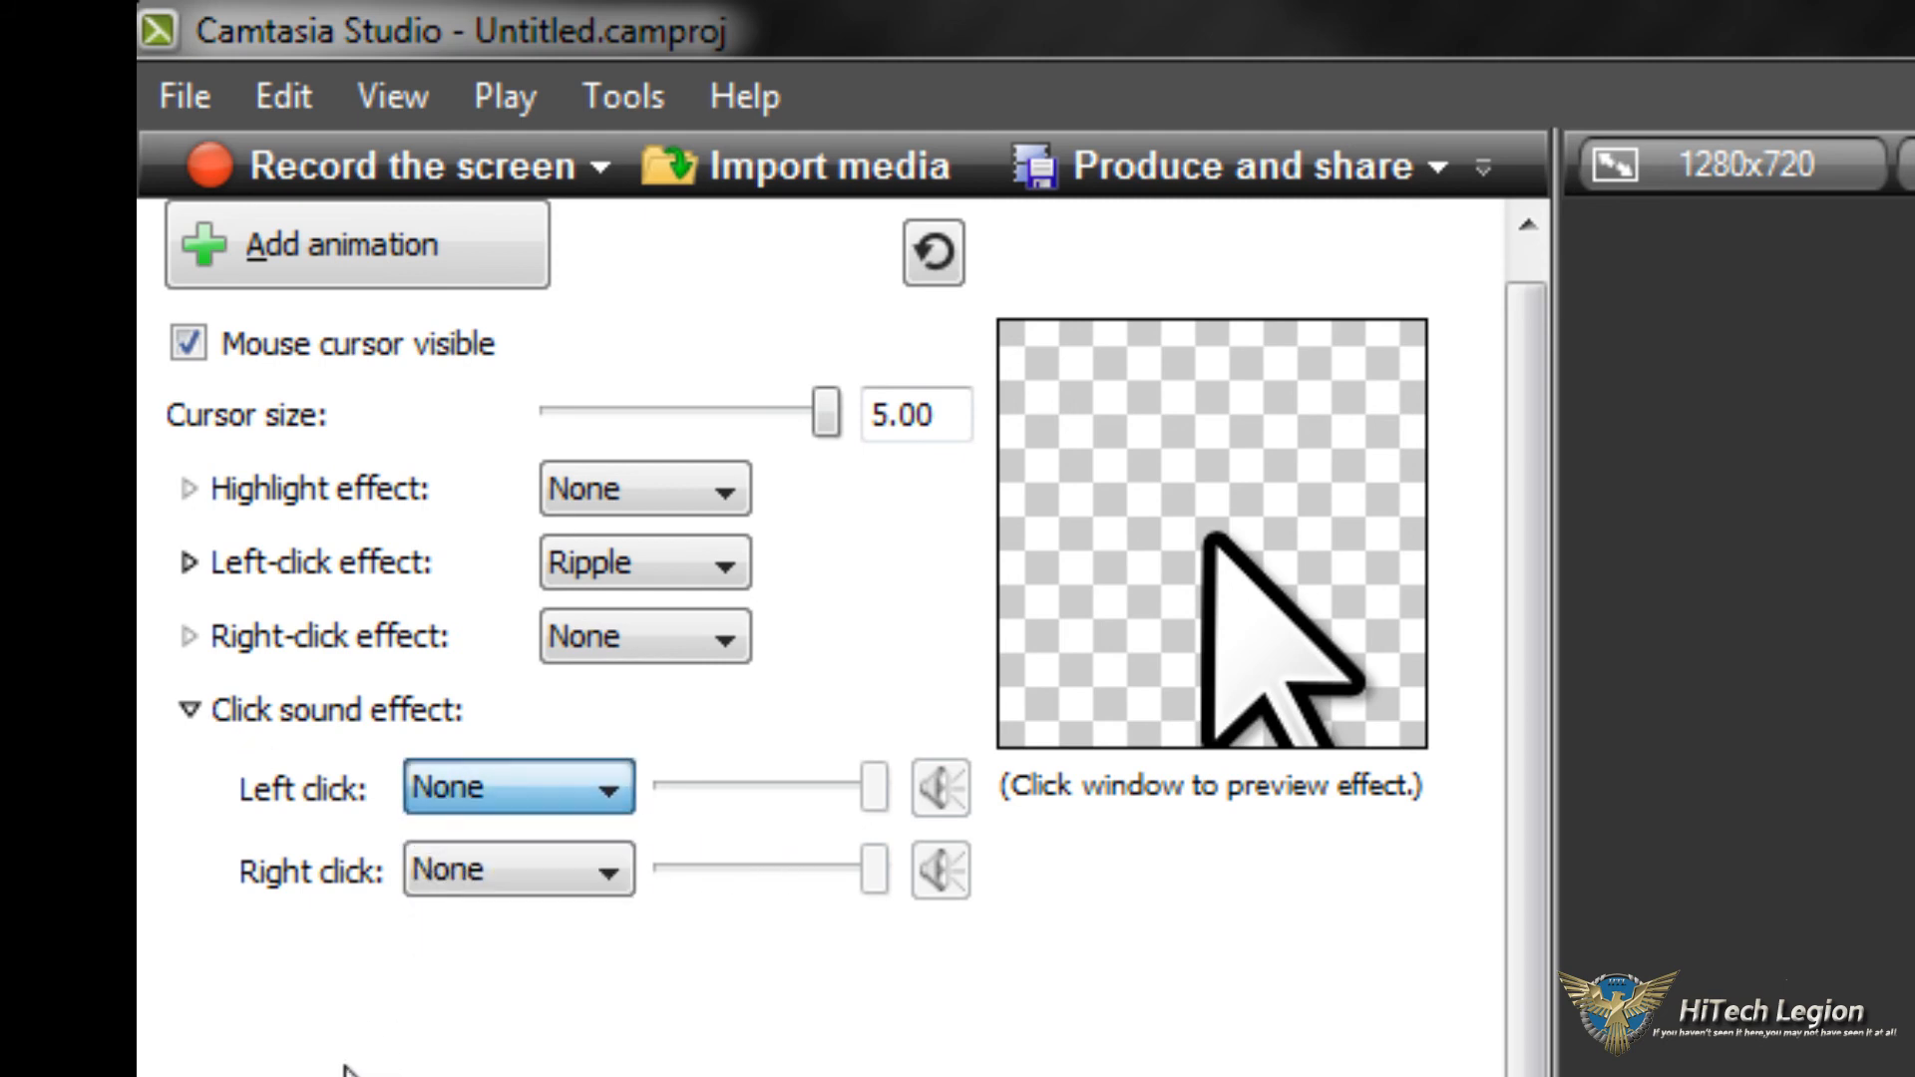
pyautogui.click(442, 885)
pyautogui.press('Escape')
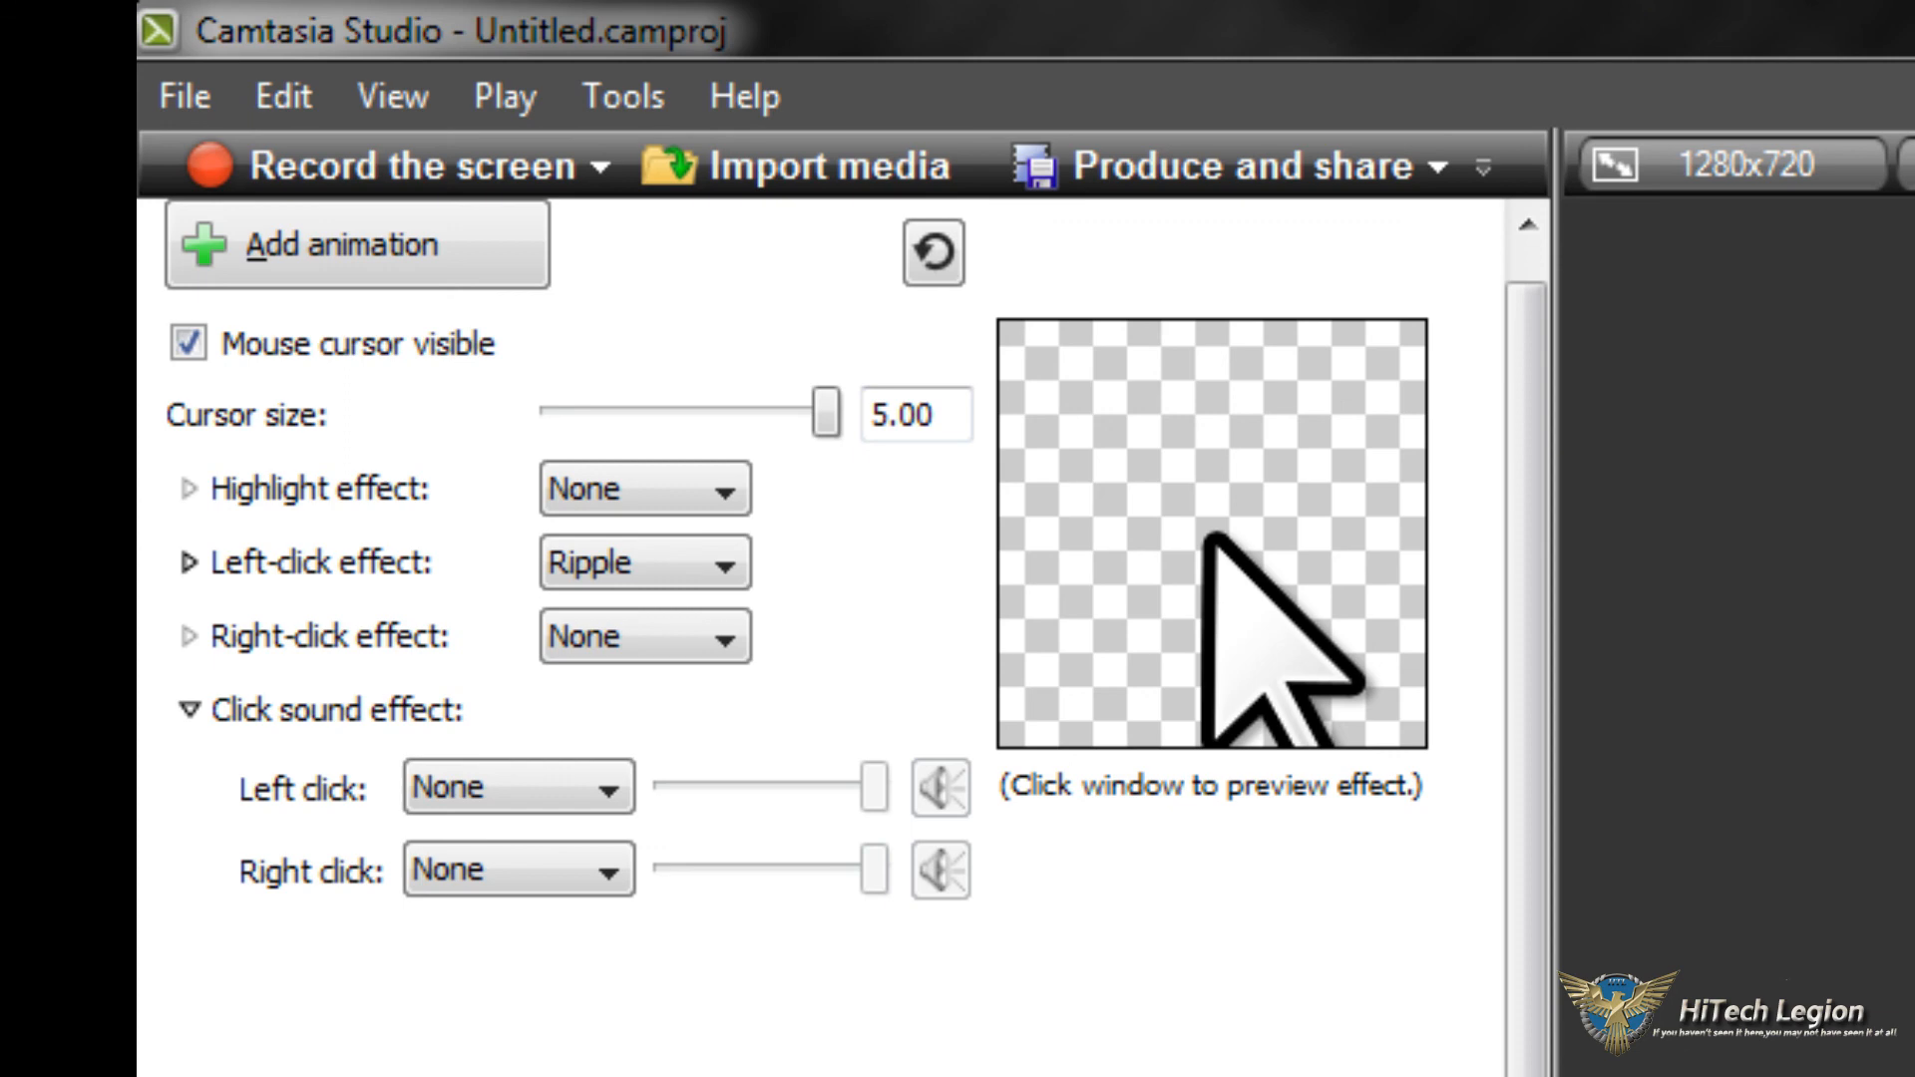
pyautogui.scroll(1, 838, 638)
pyautogui.scroll(-1, 856, 567)
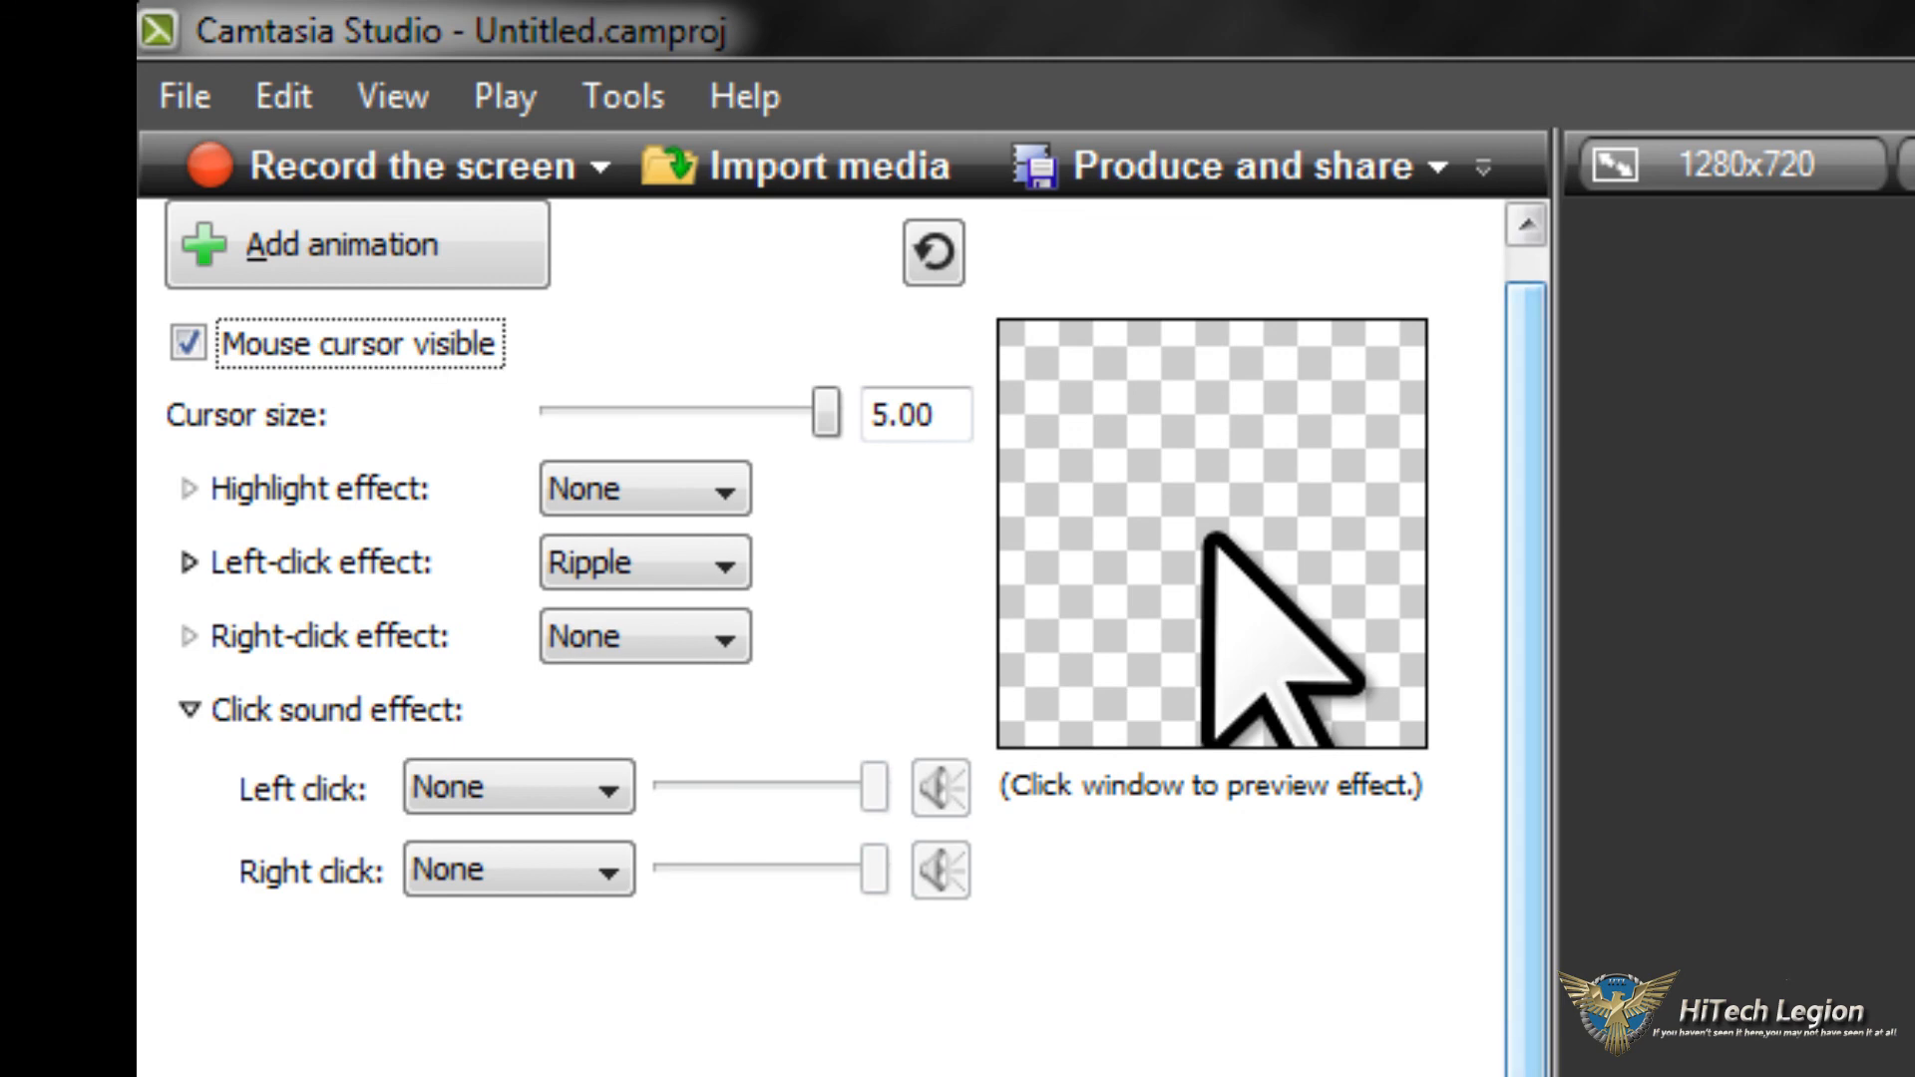